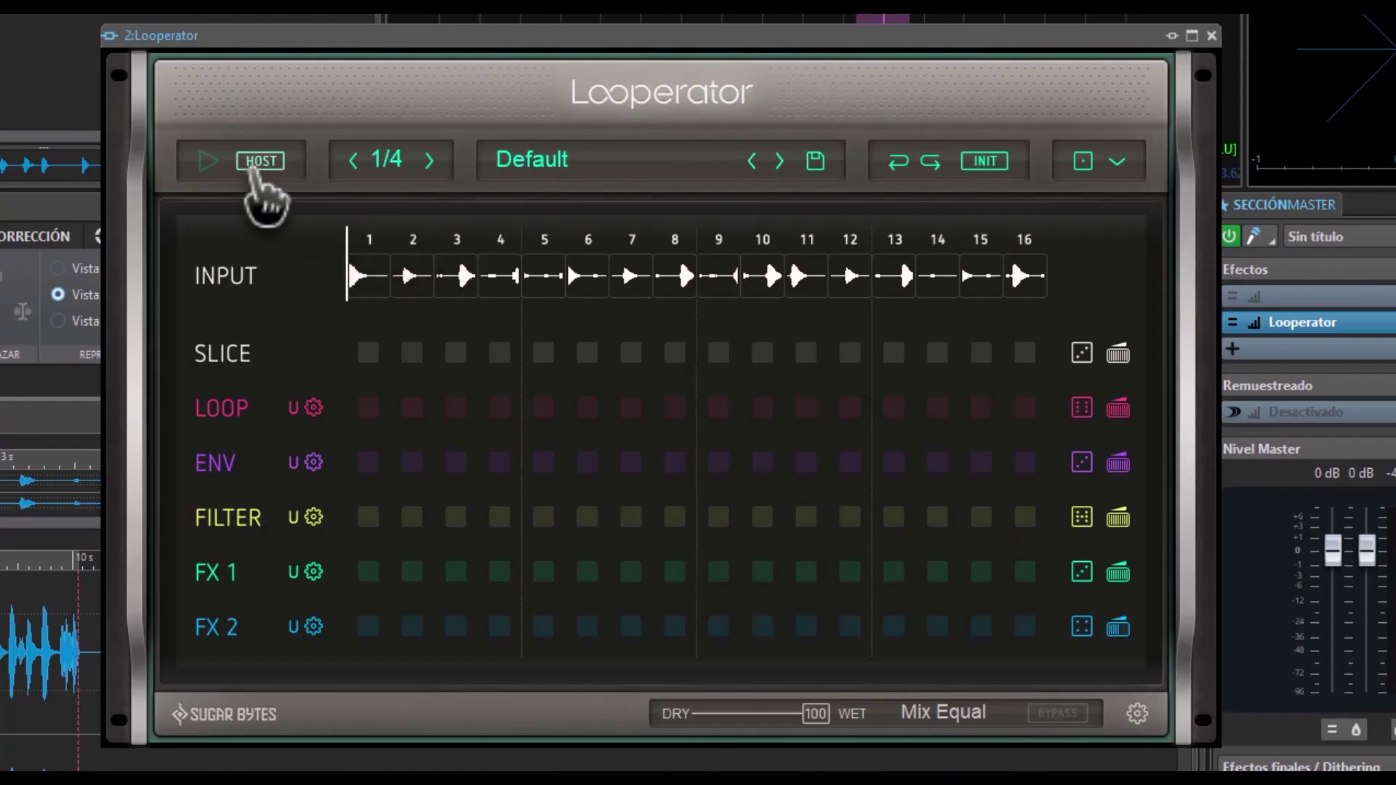
Switch host sync off and back on, and view the available clock rate options
left_click(260, 160)
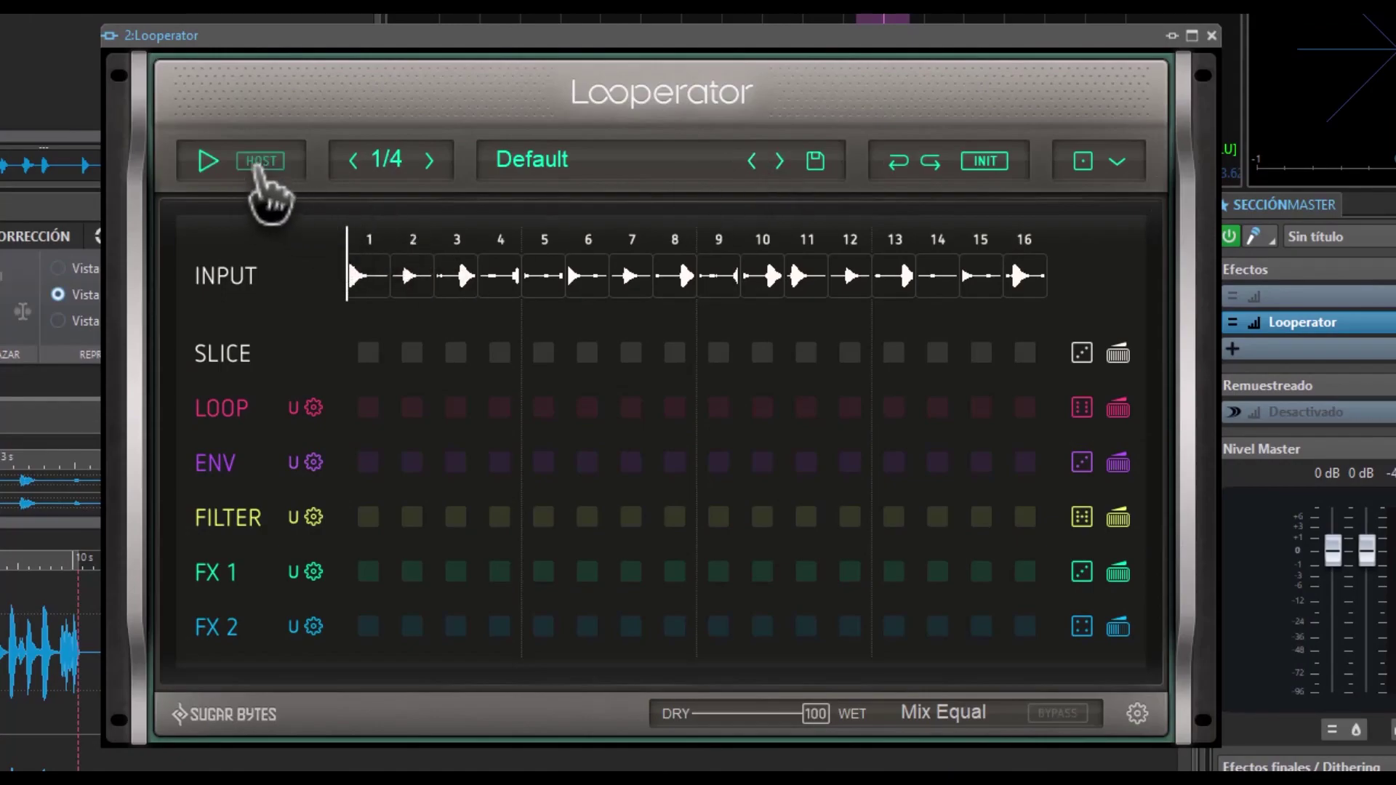
left_click(259, 161)
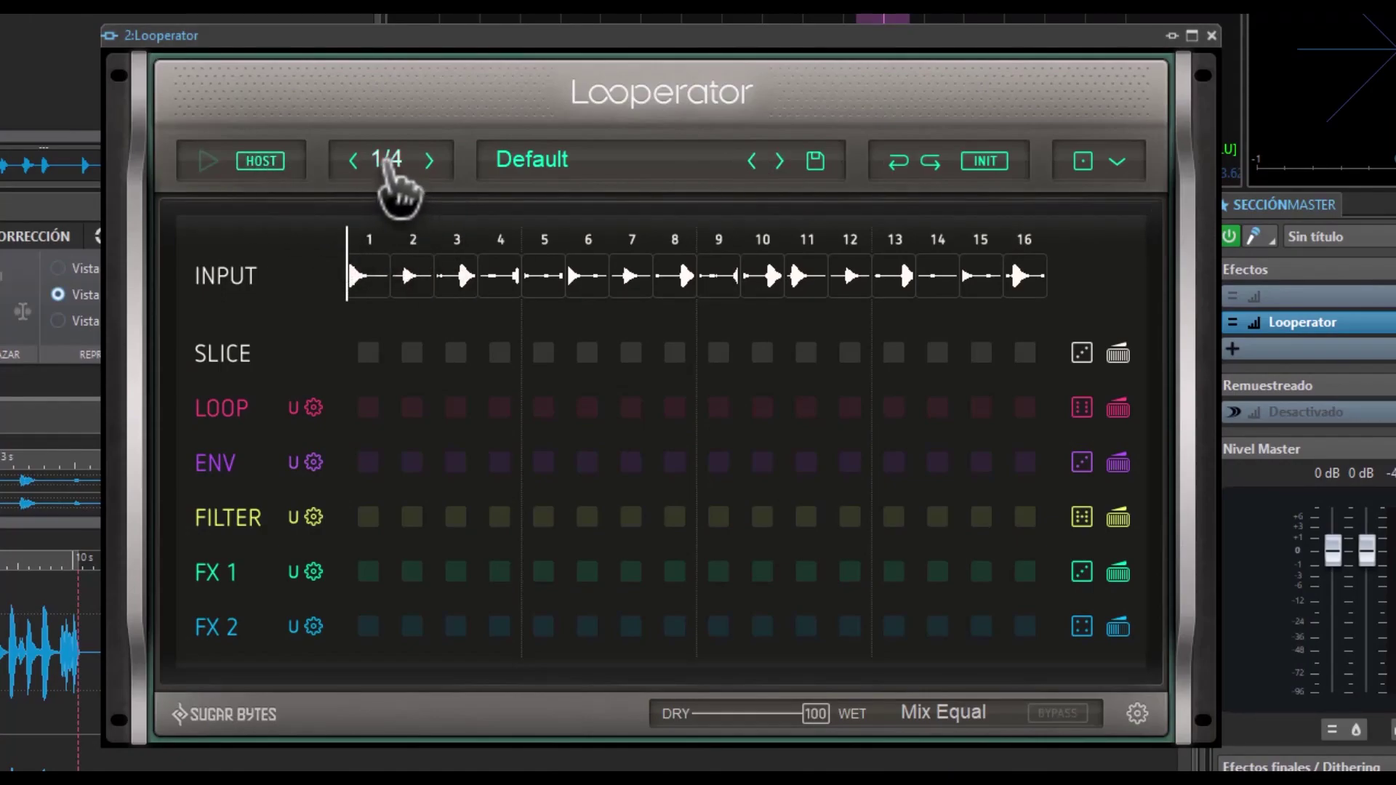
left_click(387, 164)
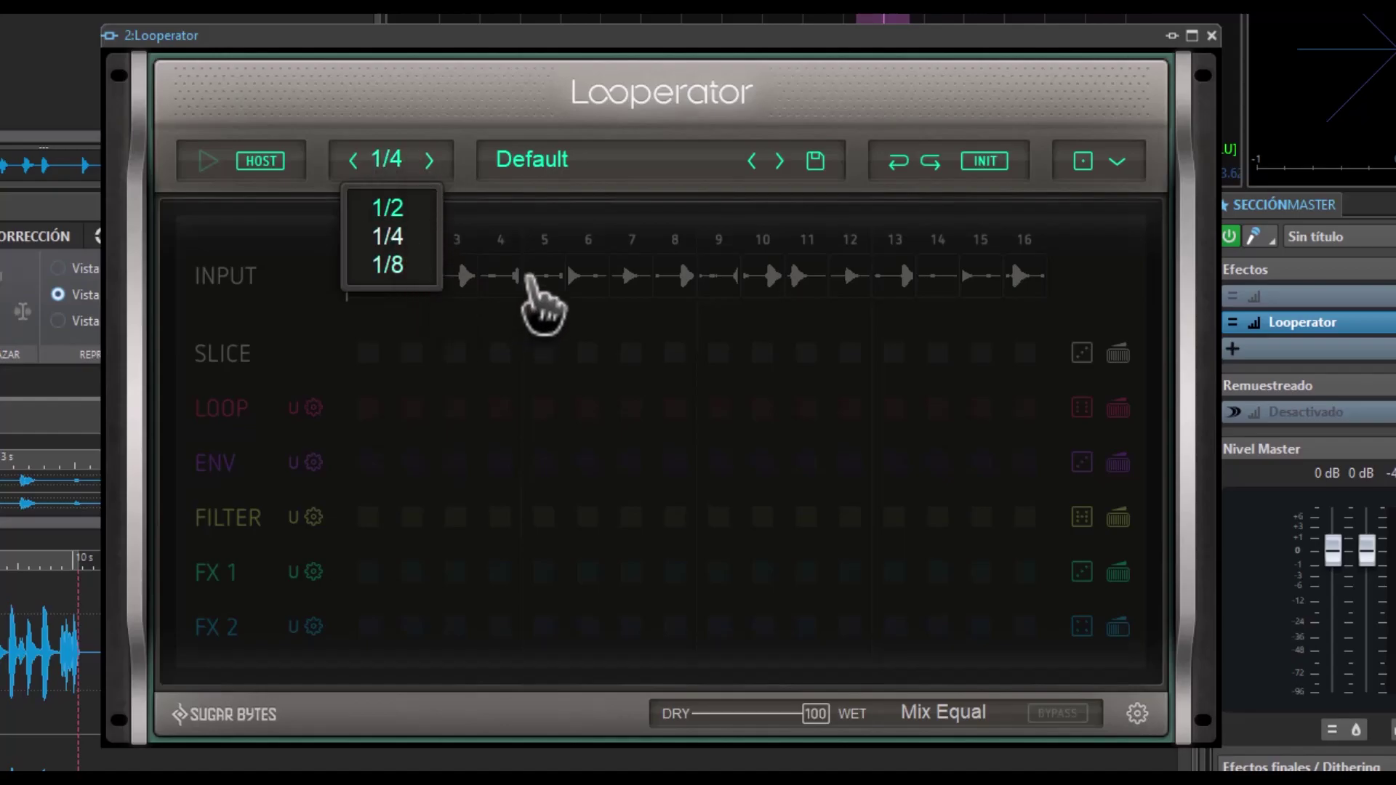
left_click(564, 160)
Browse the Harmonic, Rearrange and Reverse preset folders and load the Pure Reverse preset
left_click(557, 158)
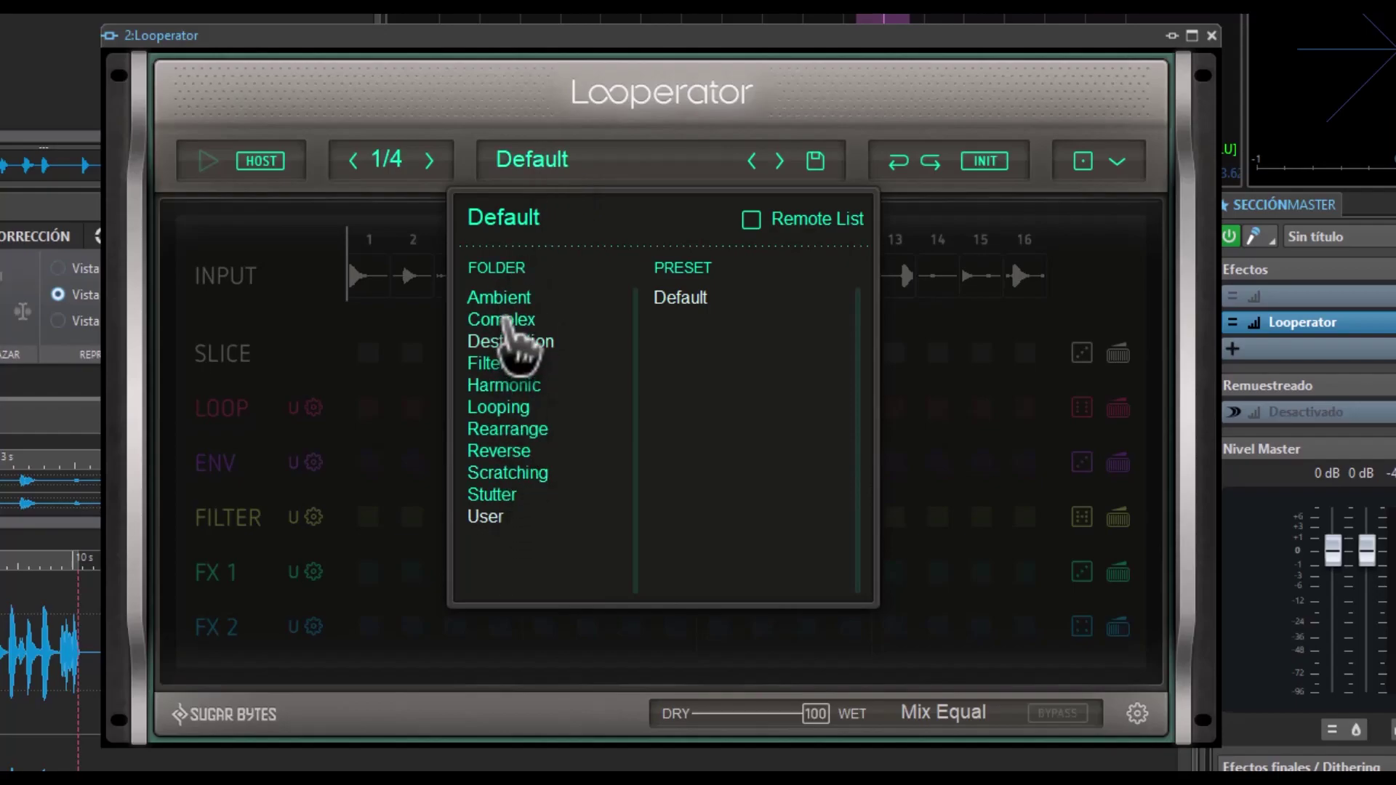
left_click(506, 341)
left_click(497, 385)
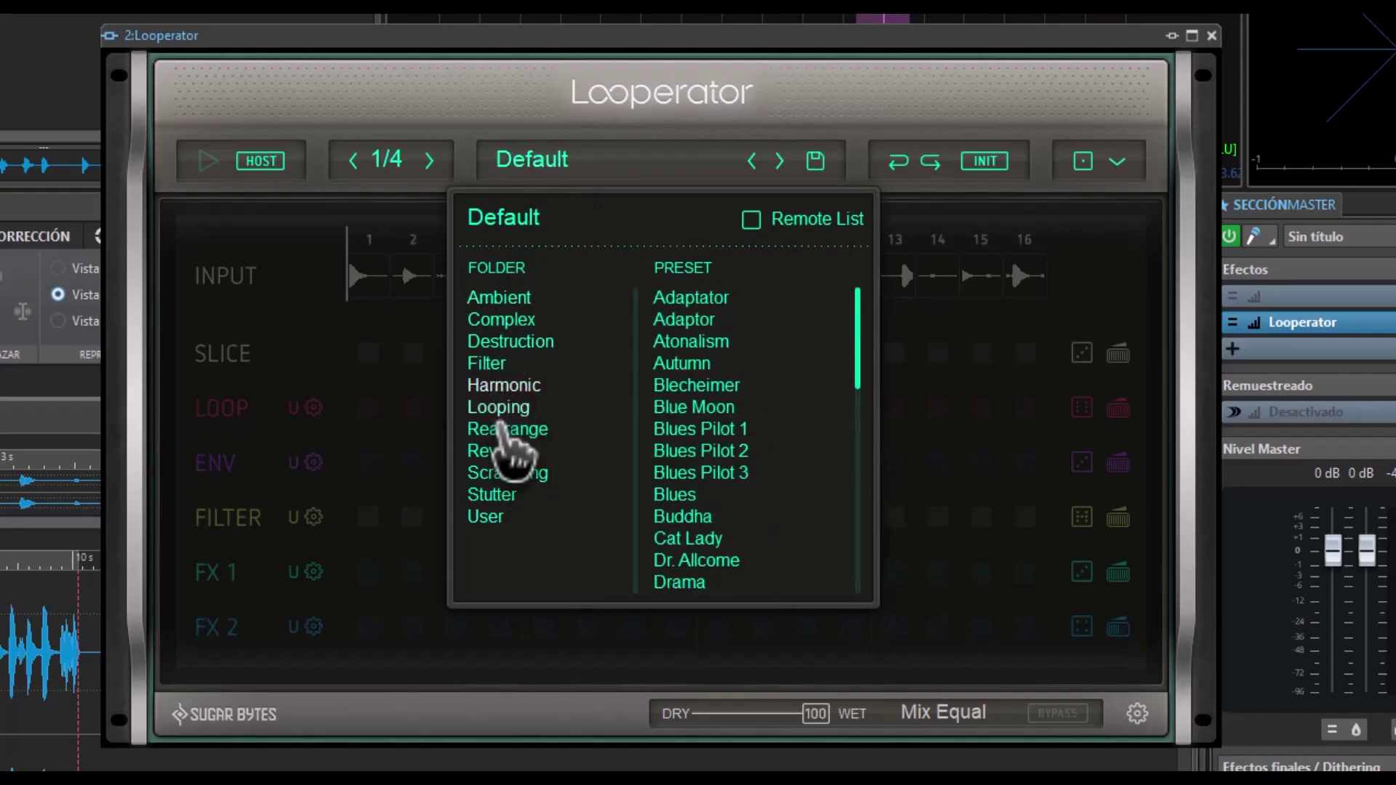
left_click(501, 429)
left_click(505, 451)
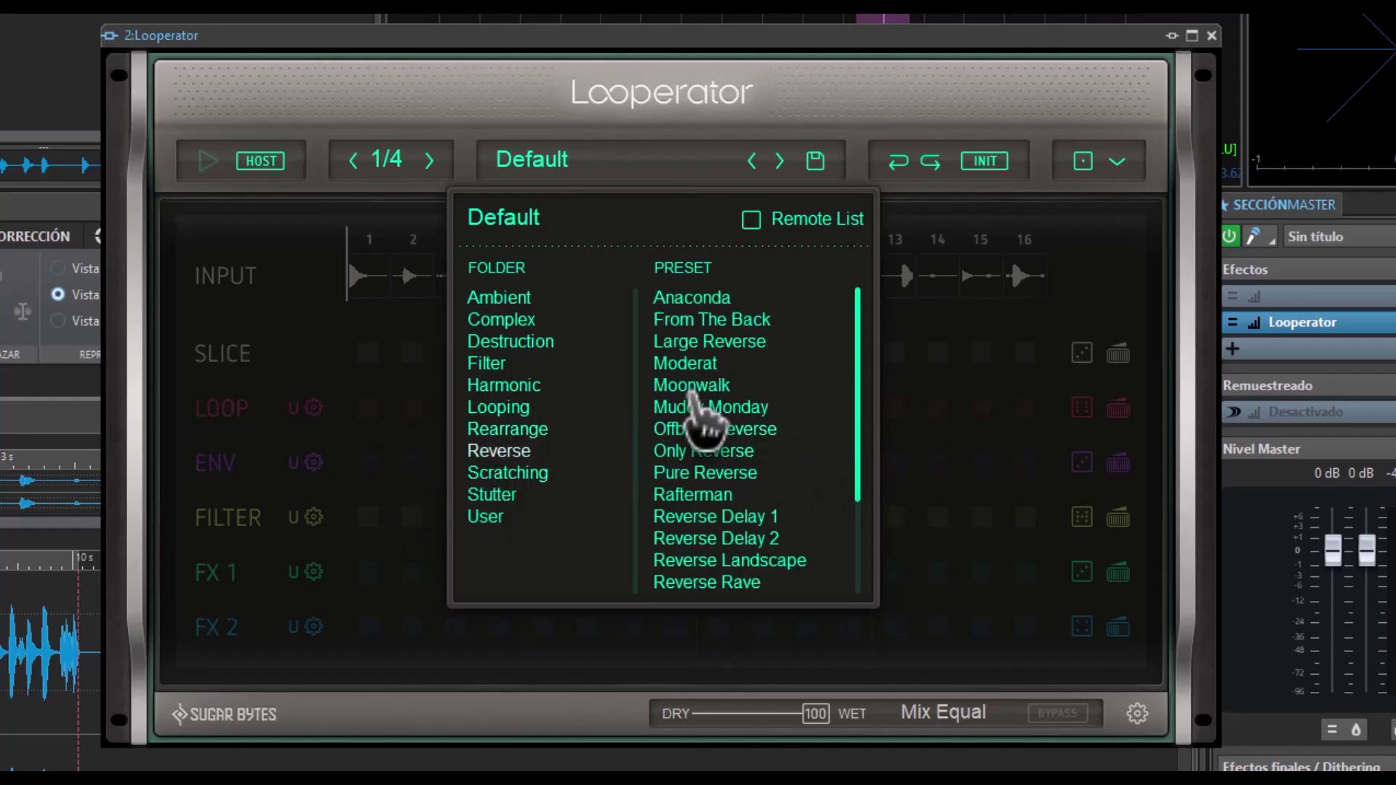
left_click(709, 343)
left_click(711, 473)
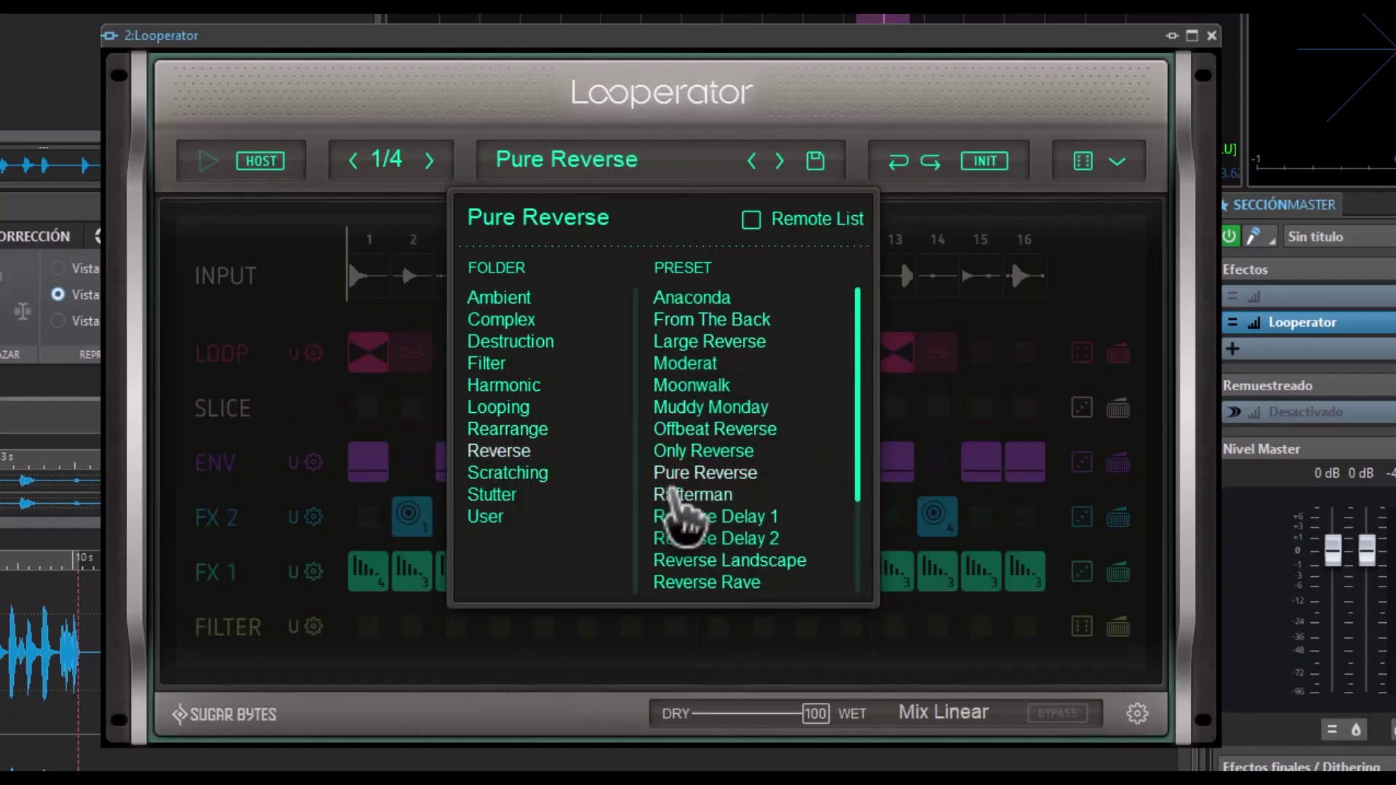
Load the Default preset from the User folder and leave the preset browser
left_click(495, 517)
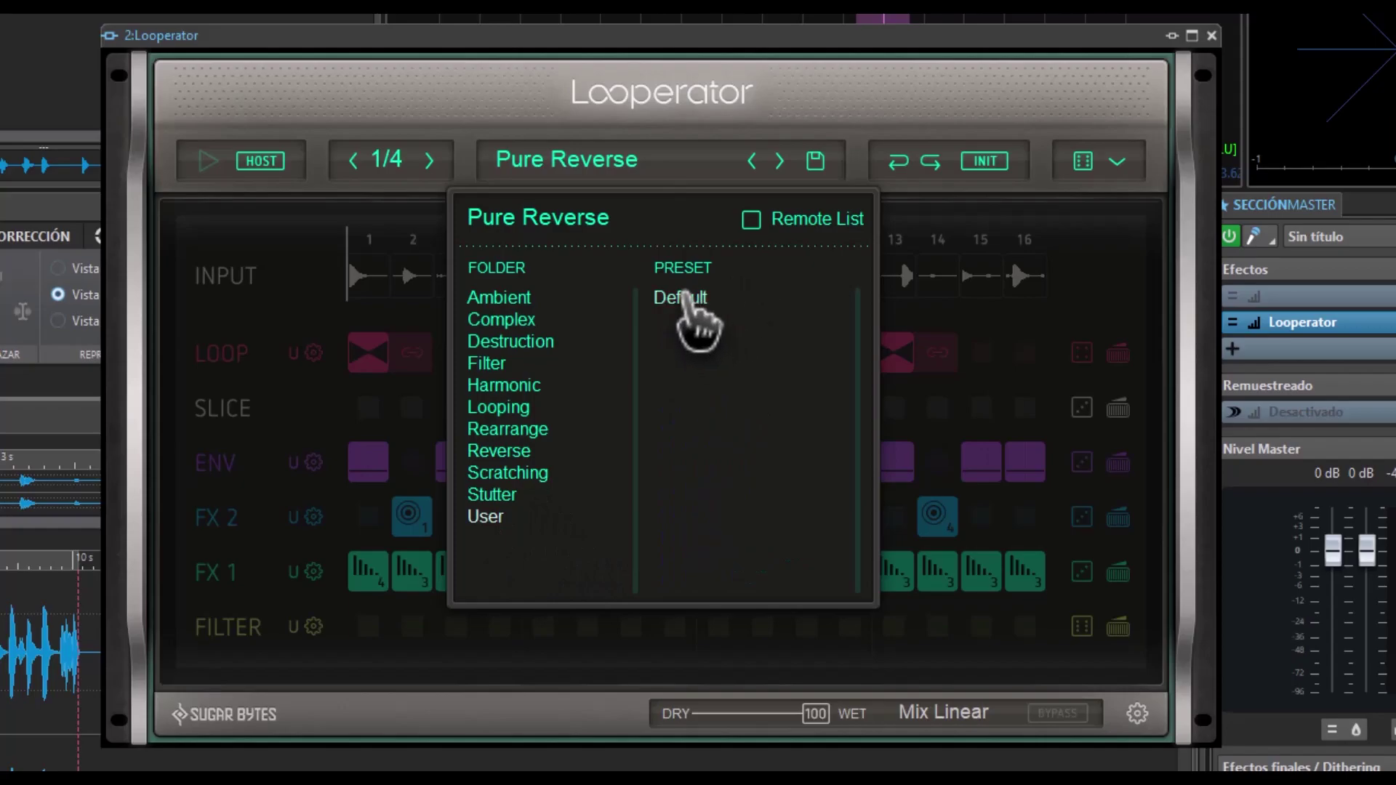
left_click(678, 295)
left_click(576, 167)
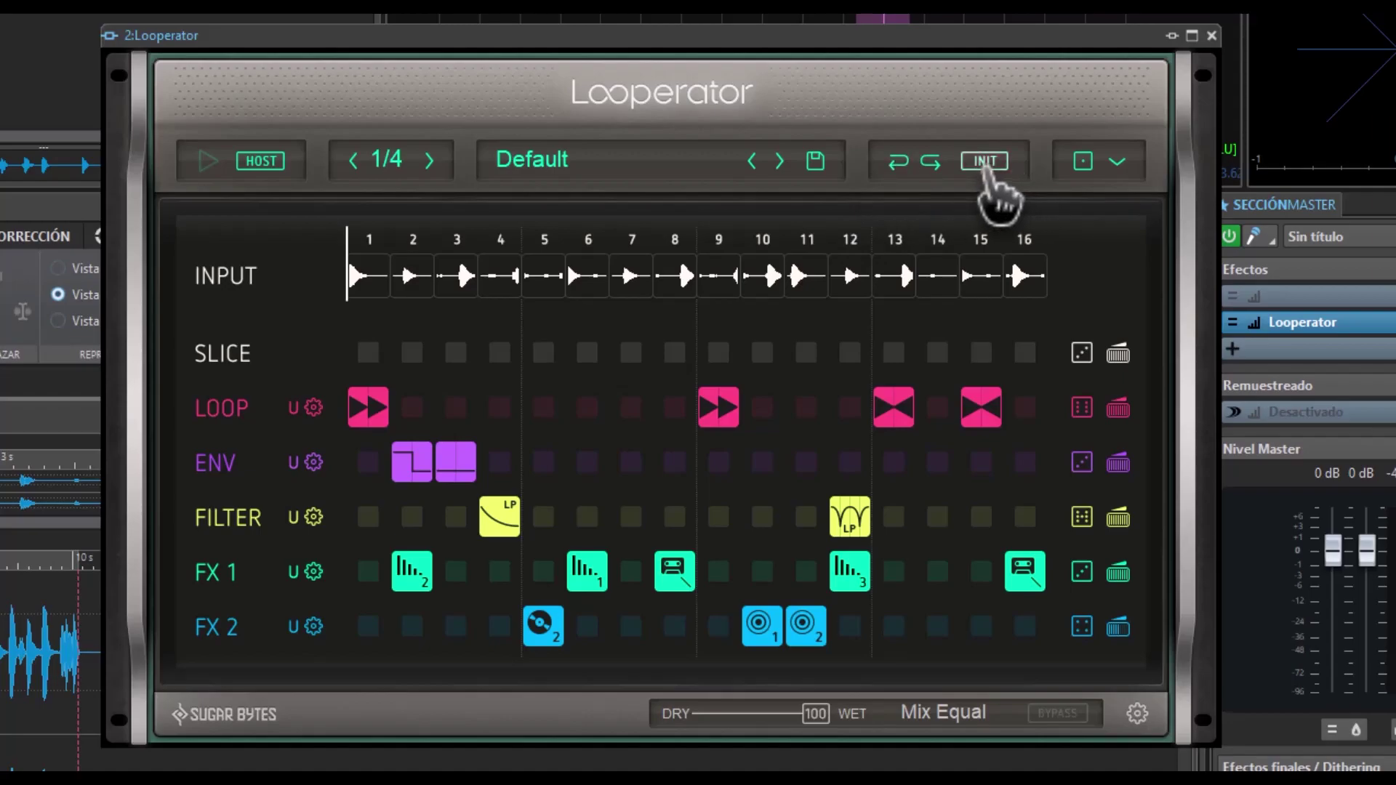
Initialize all tracks and generate a new pattern with the SMART randomizer
left_click(984, 161)
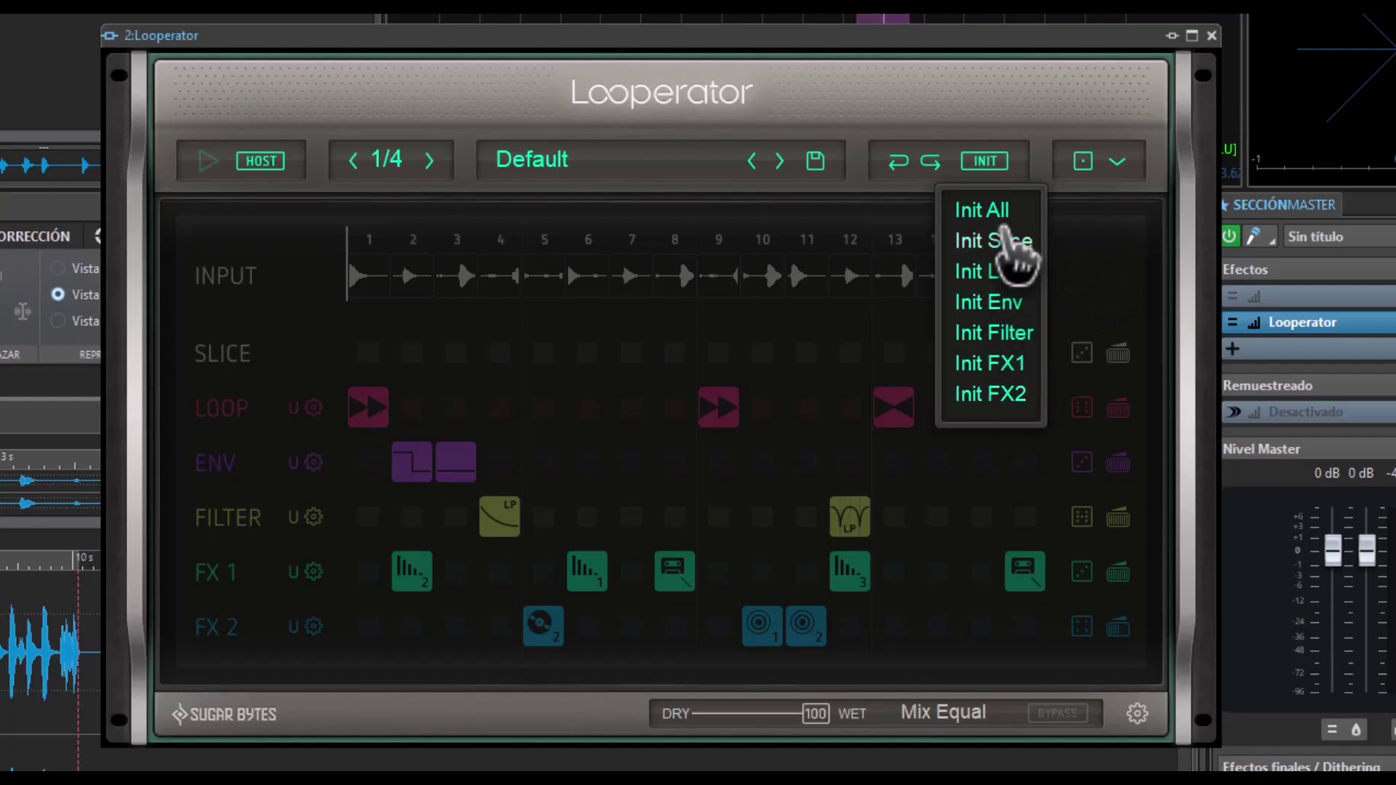
left_click(989, 216)
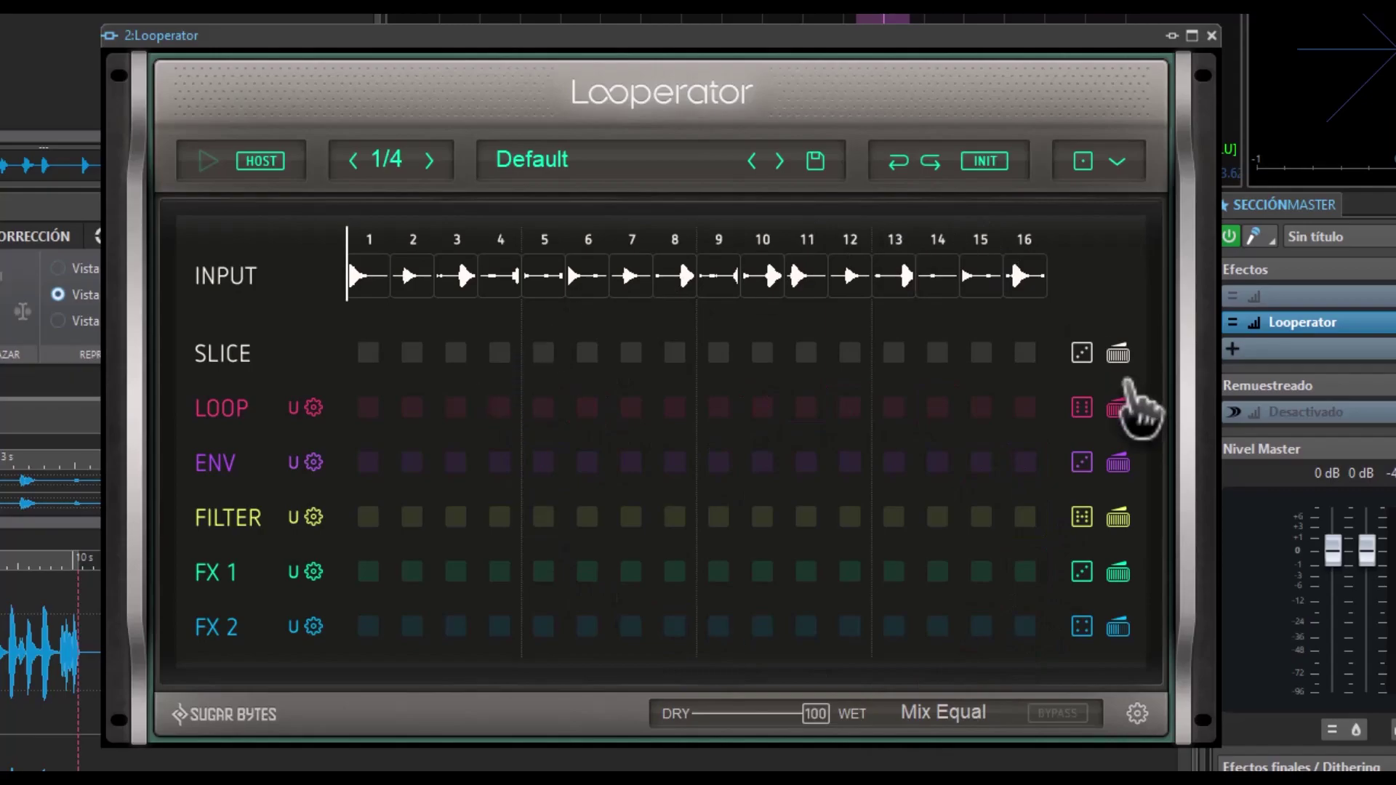
left_click(1117, 161)
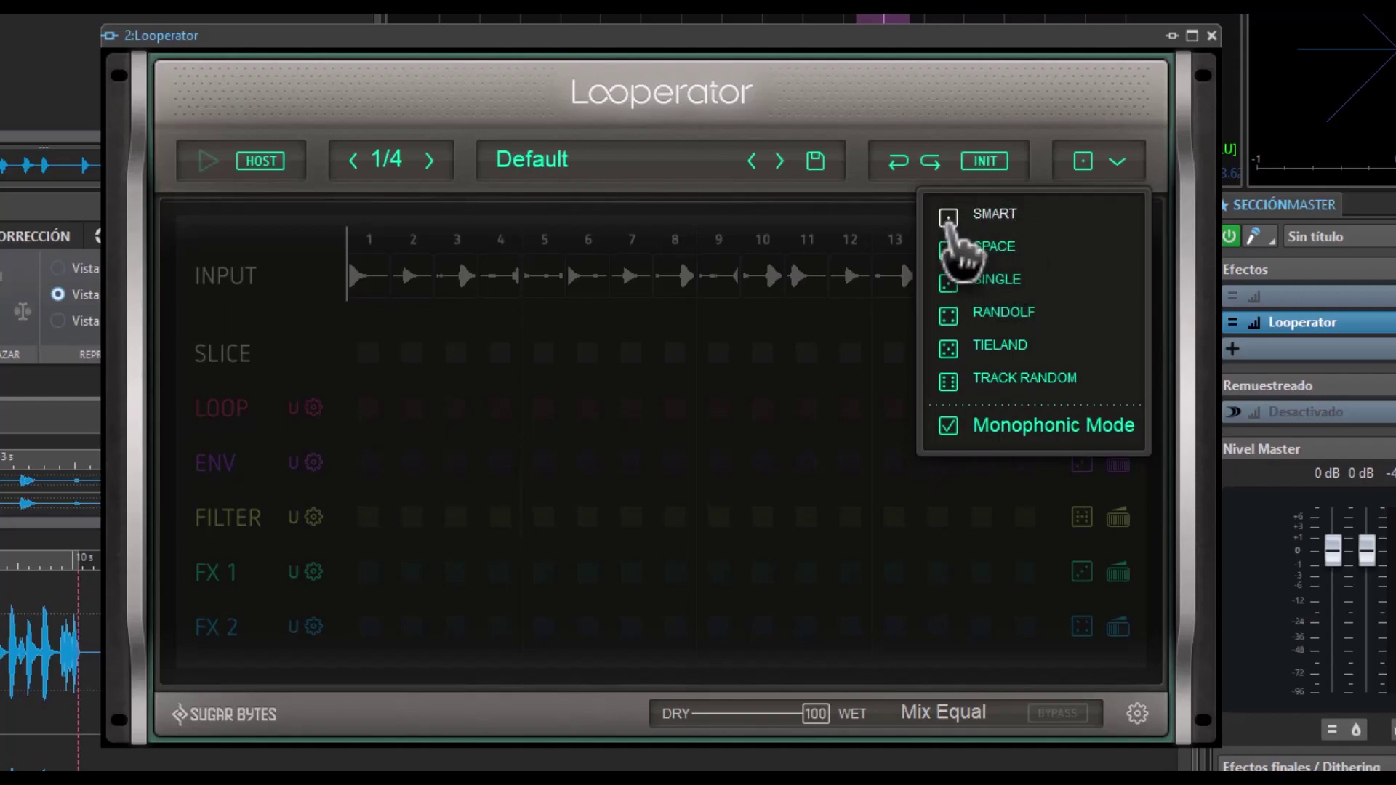
left_click(949, 216)
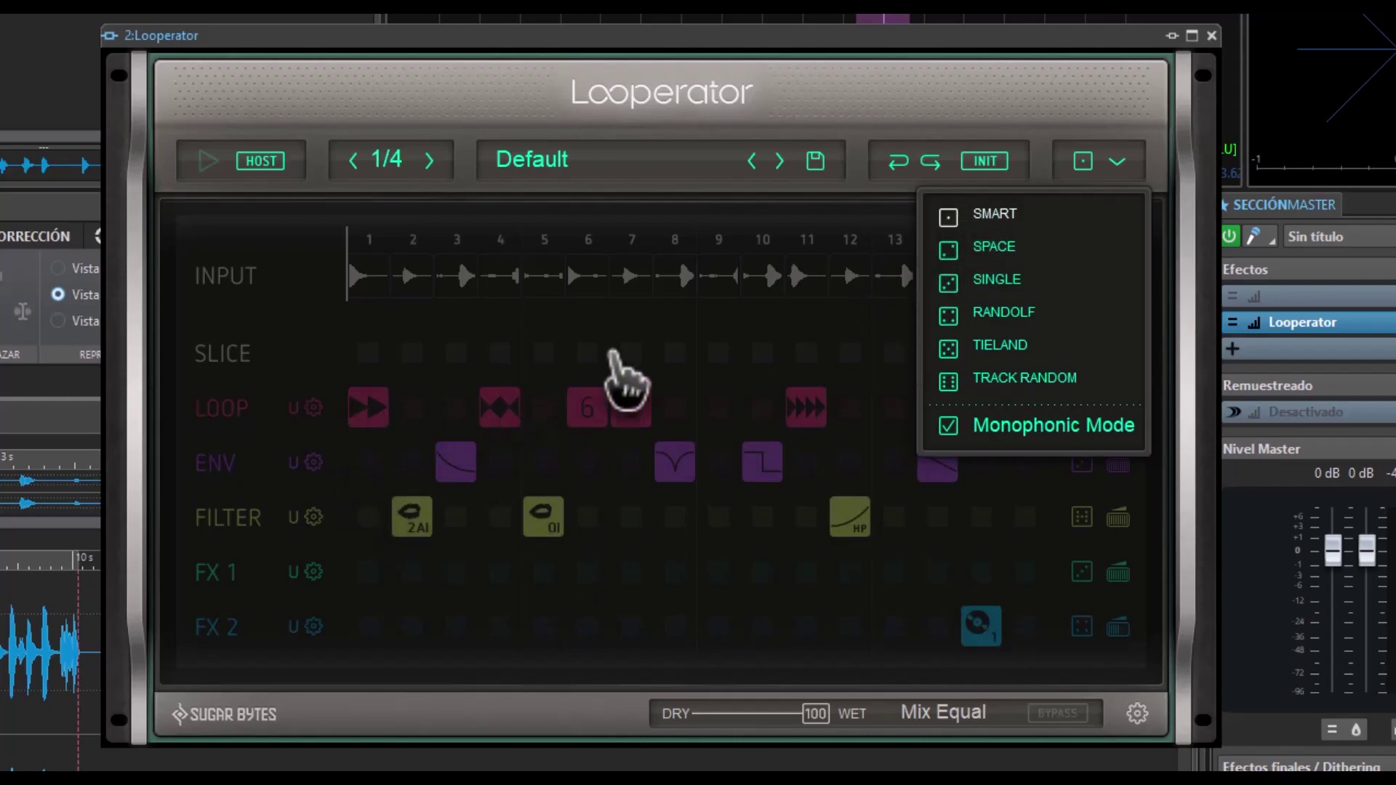
Randomize the pattern with the RANDOLF mode and toggle Monophonic Mode
left_click(974, 250)
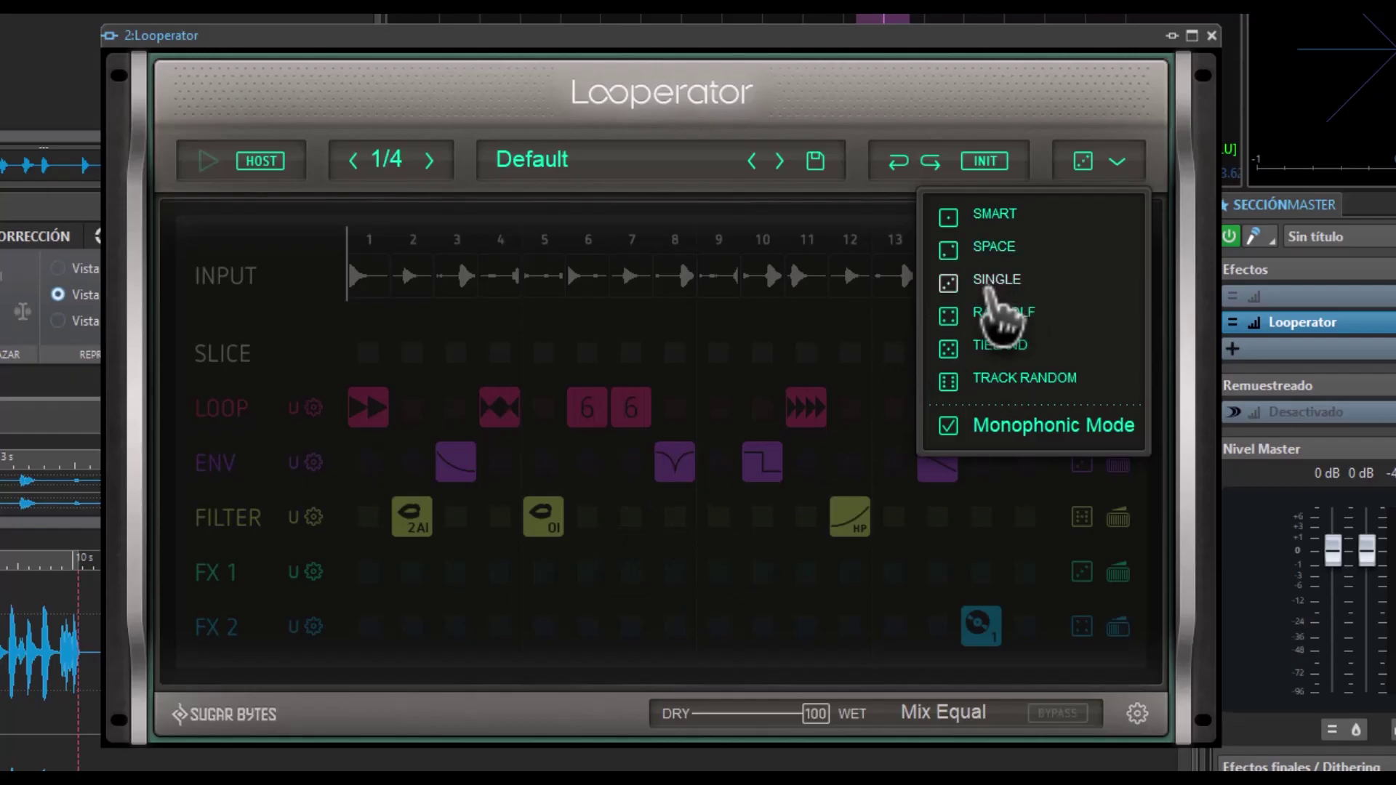
left_click(983, 314)
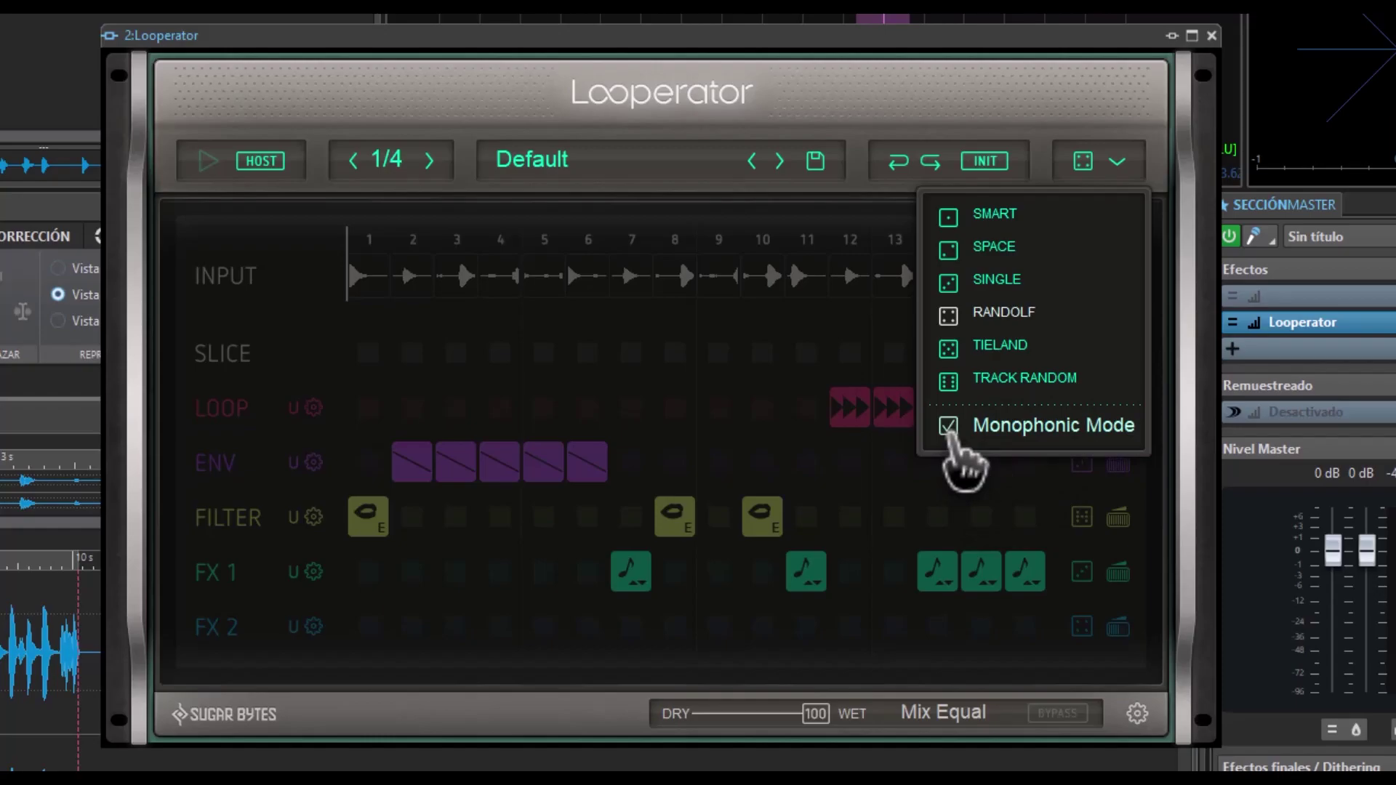
left_click(949, 426)
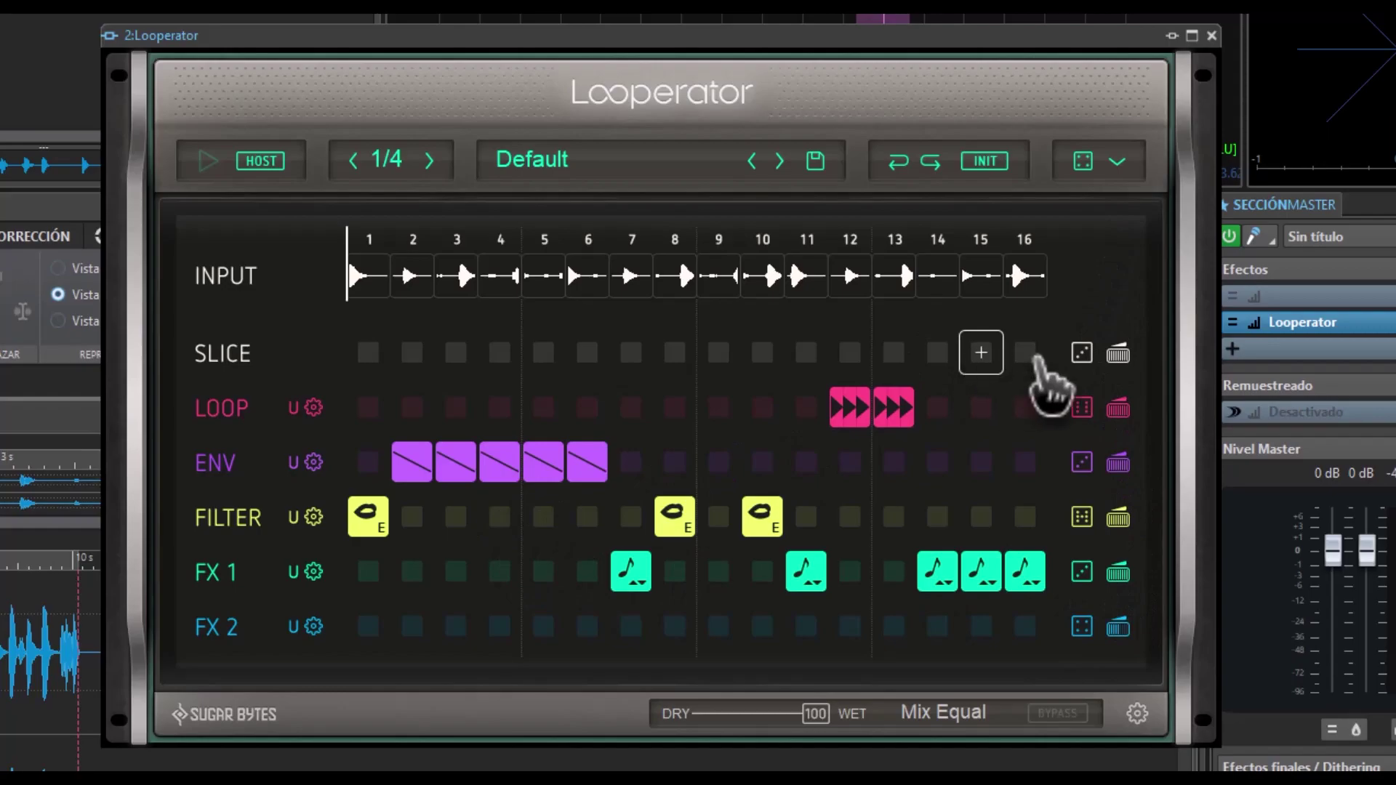
Randomize the Slice, Loop and Env tracks individually
left_click(1082, 352)
left_click(1082, 352)
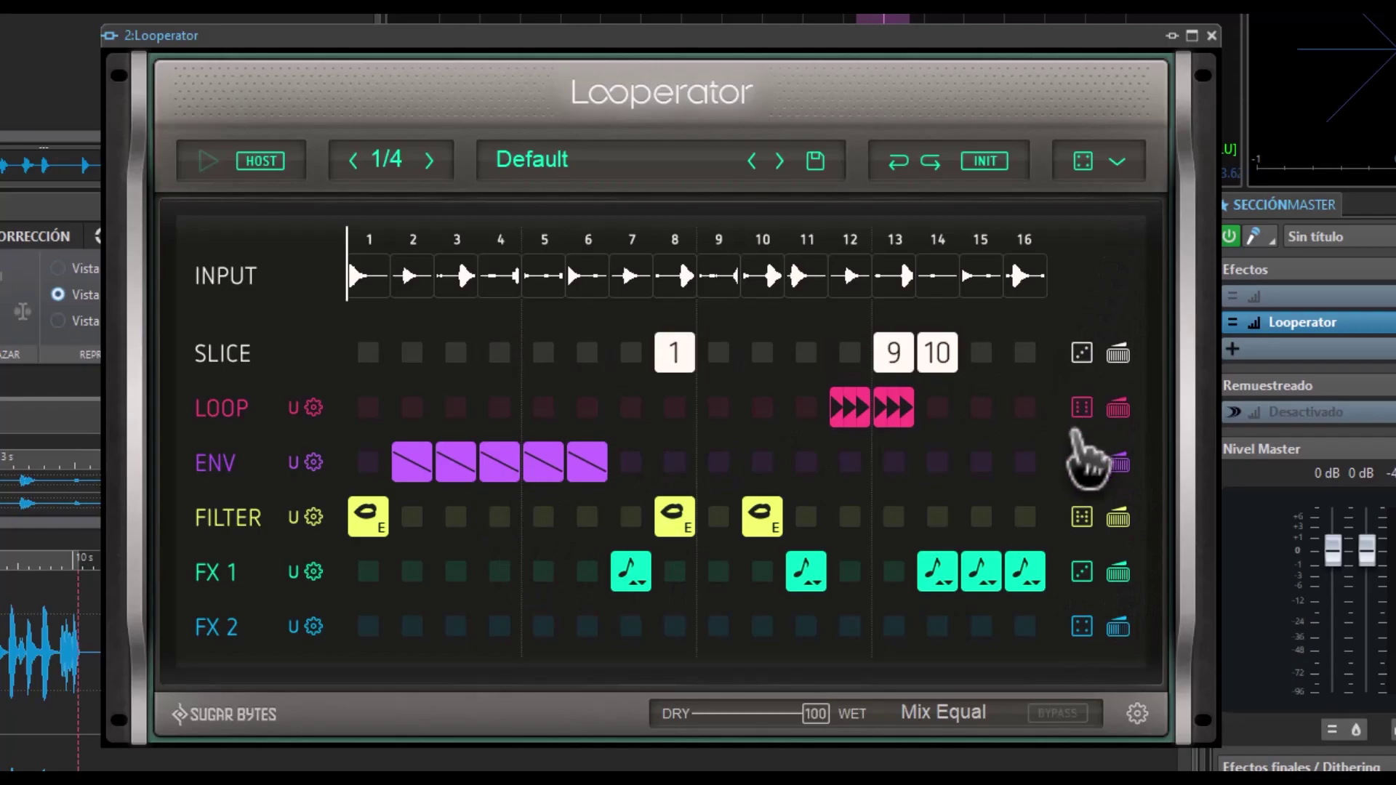
left_click(1082, 407)
left_click(1081, 408)
left_click(1081, 462)
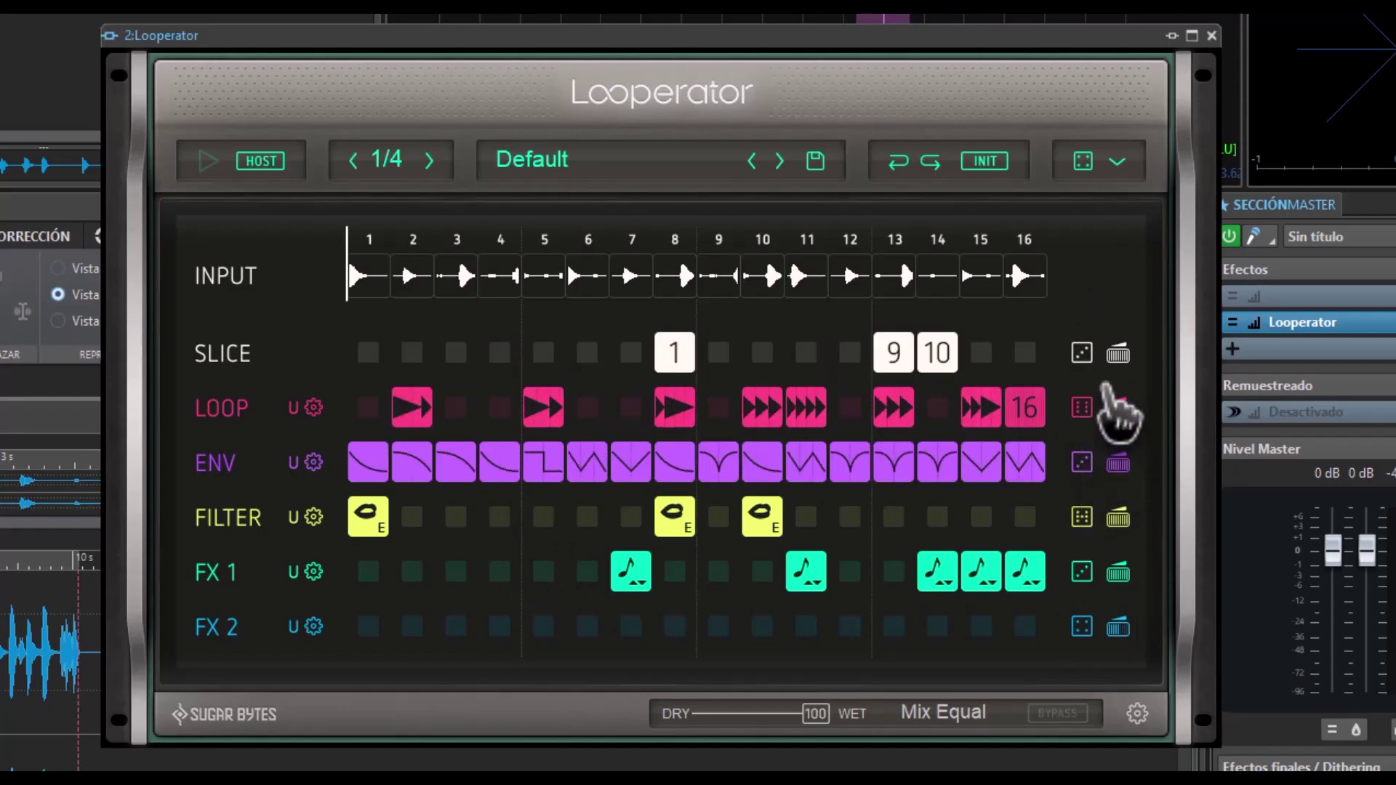
Lower the mix amounts of the Slice, Loop and Env tracks to about half
left_click(1118, 352)
left_click_drag(1075, 349, 1007, 349)
left_click_drag(1118, 407, 1010, 399)
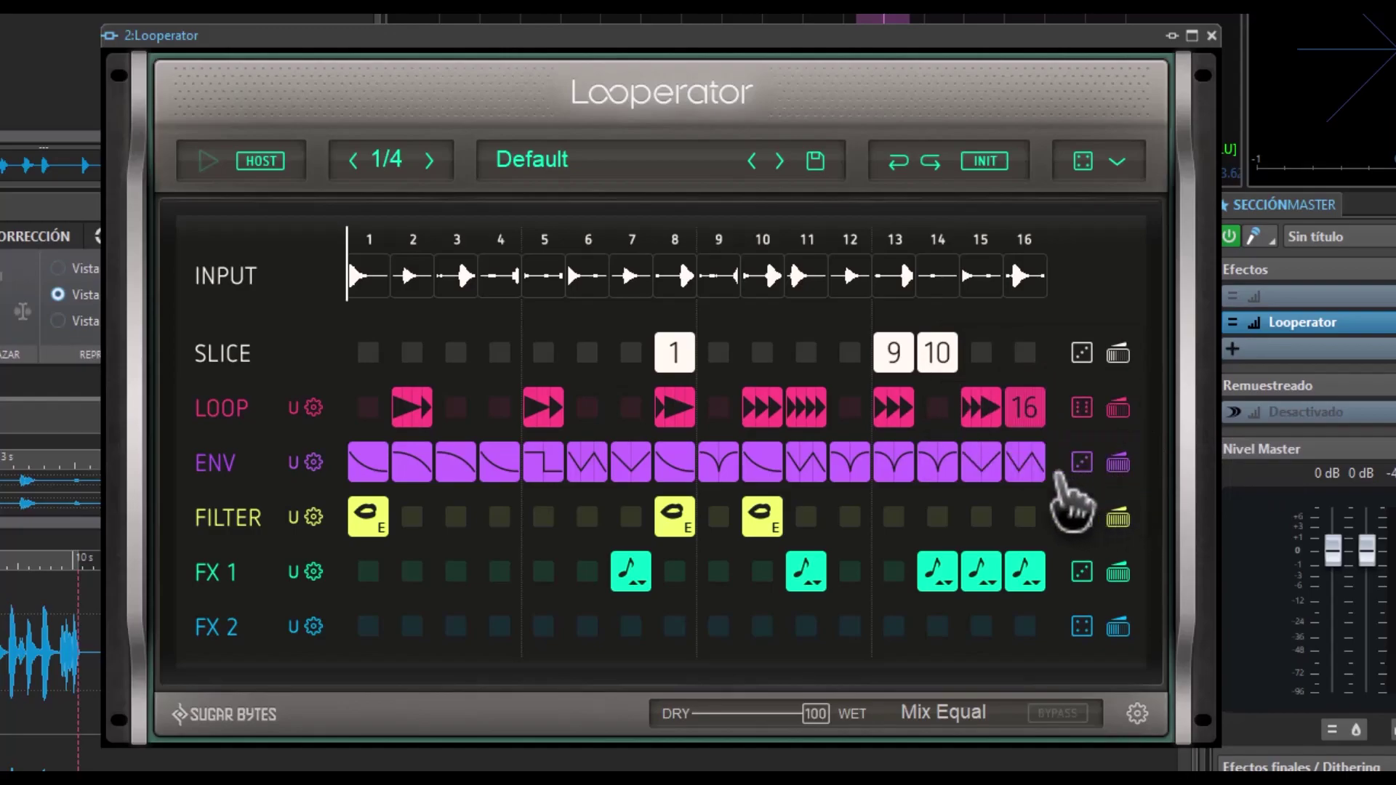
left_click_drag(1118, 463, 1008, 458)
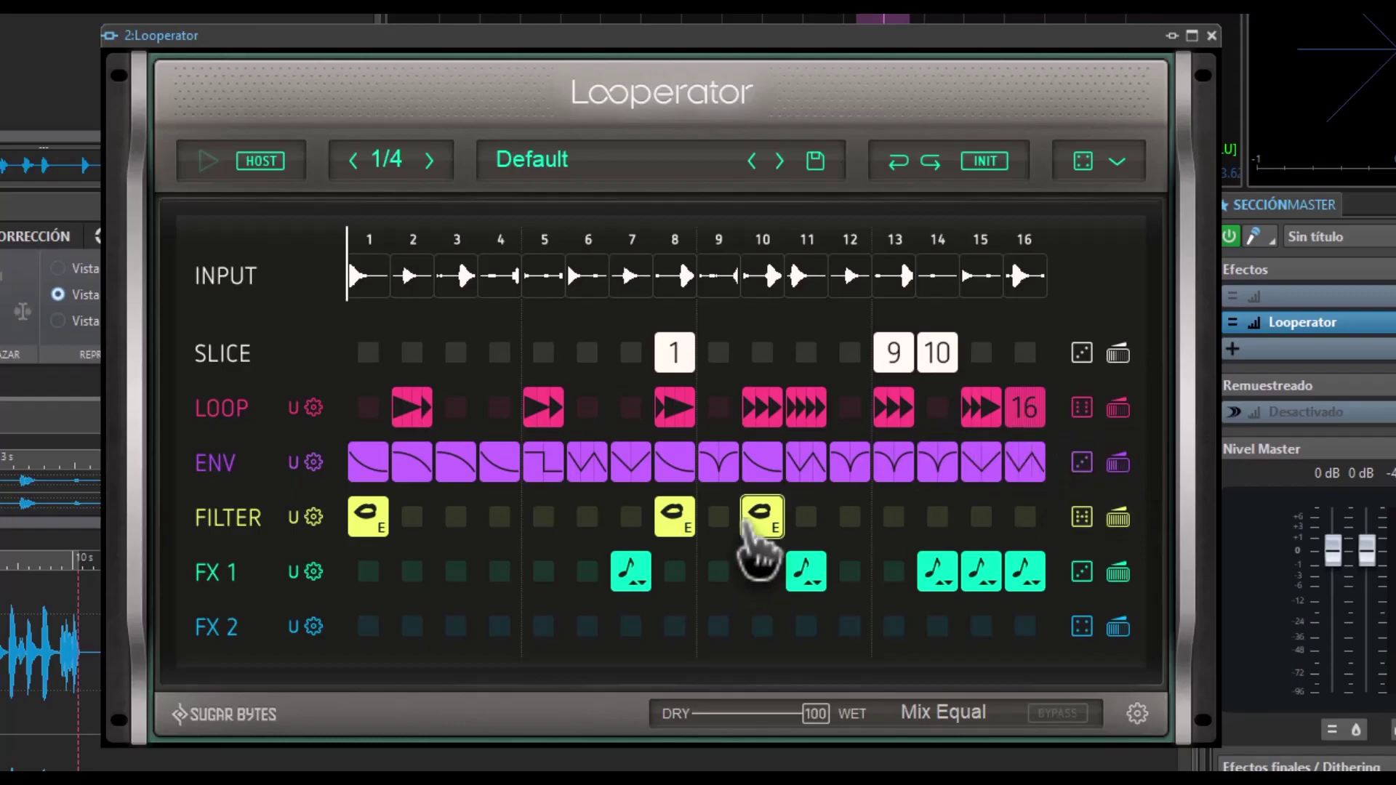
Assign the peak-shaped highpass effect to step 13 of the Filter track
left_click(936, 532)
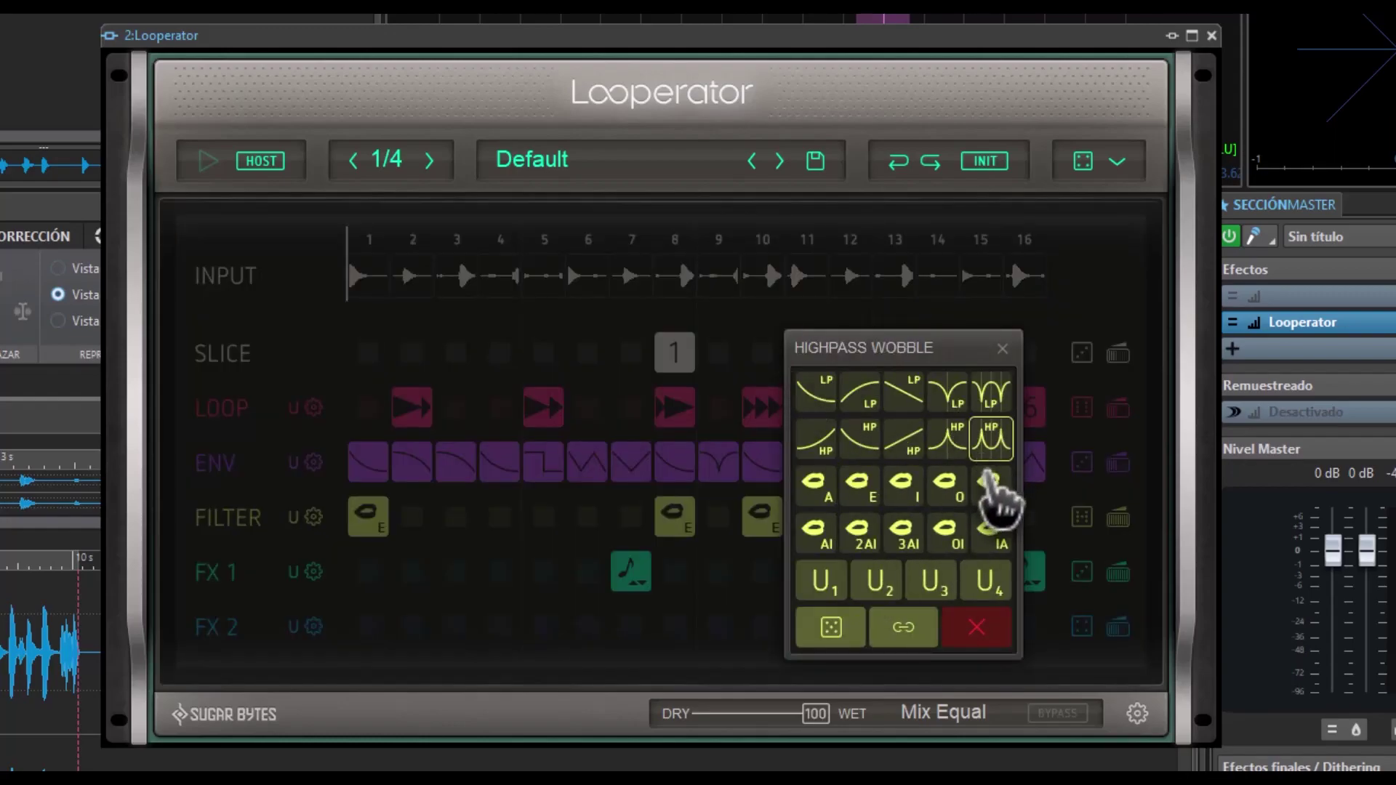
left_click(947, 436)
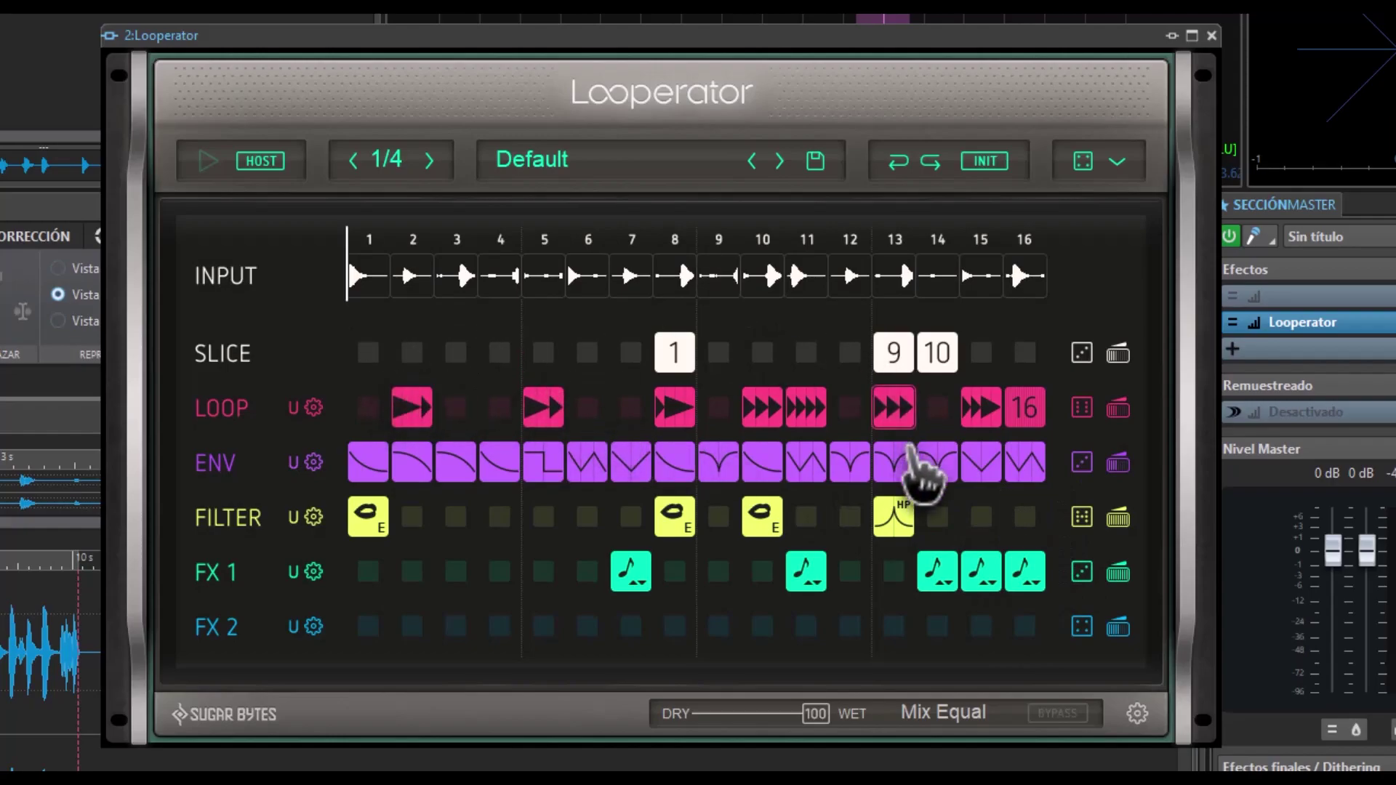
left_click(592, 462)
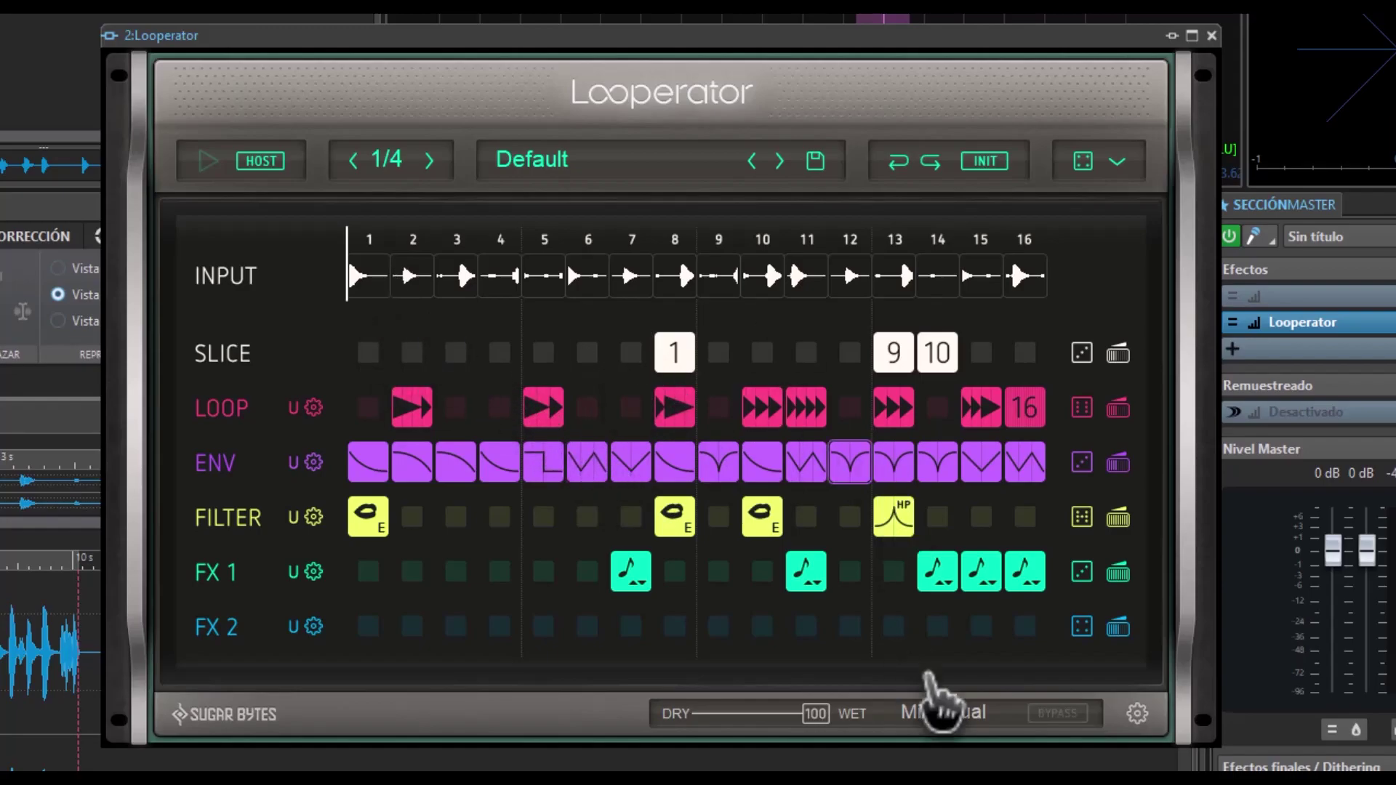
Open the randomization settings and review the Slice track's options for track random and step random
left_click(1134, 712)
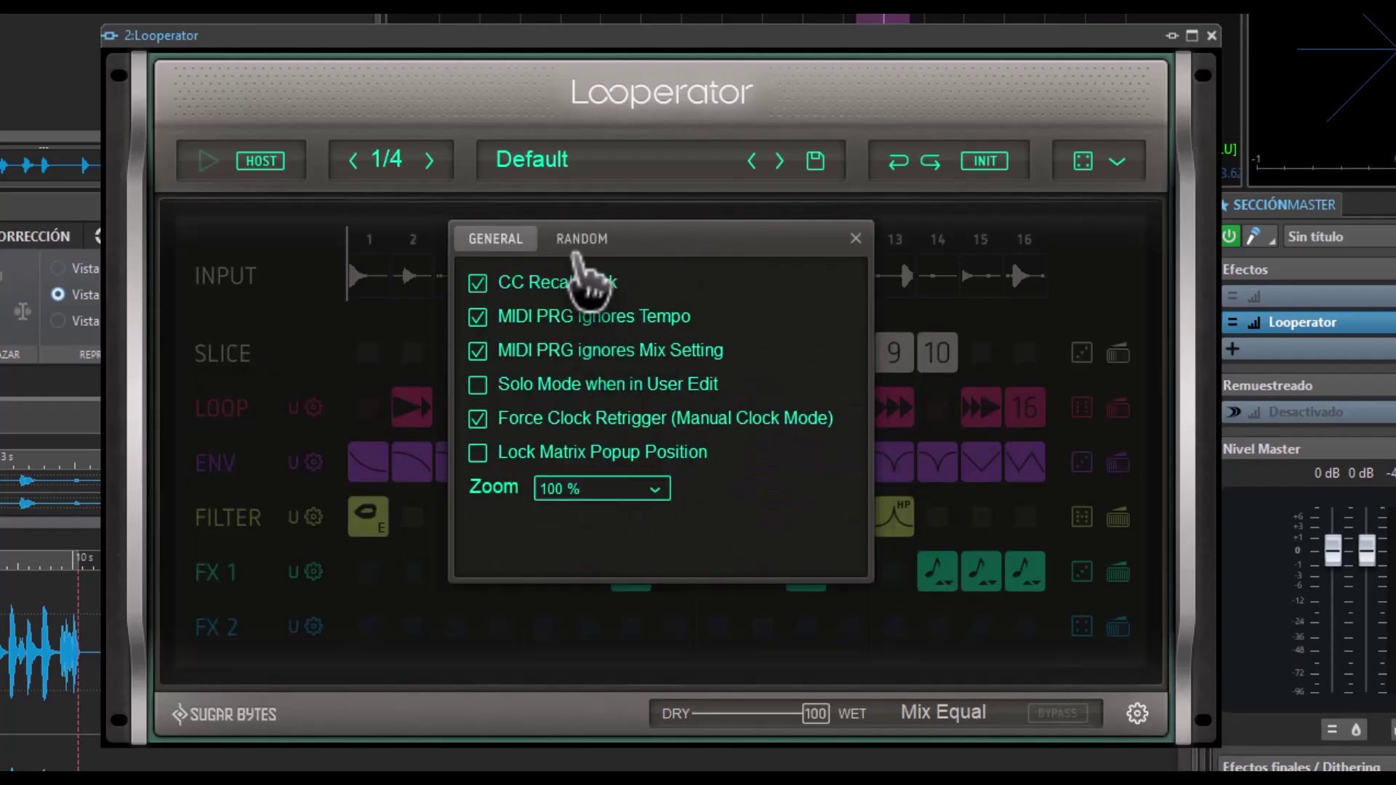
left_click(578, 246)
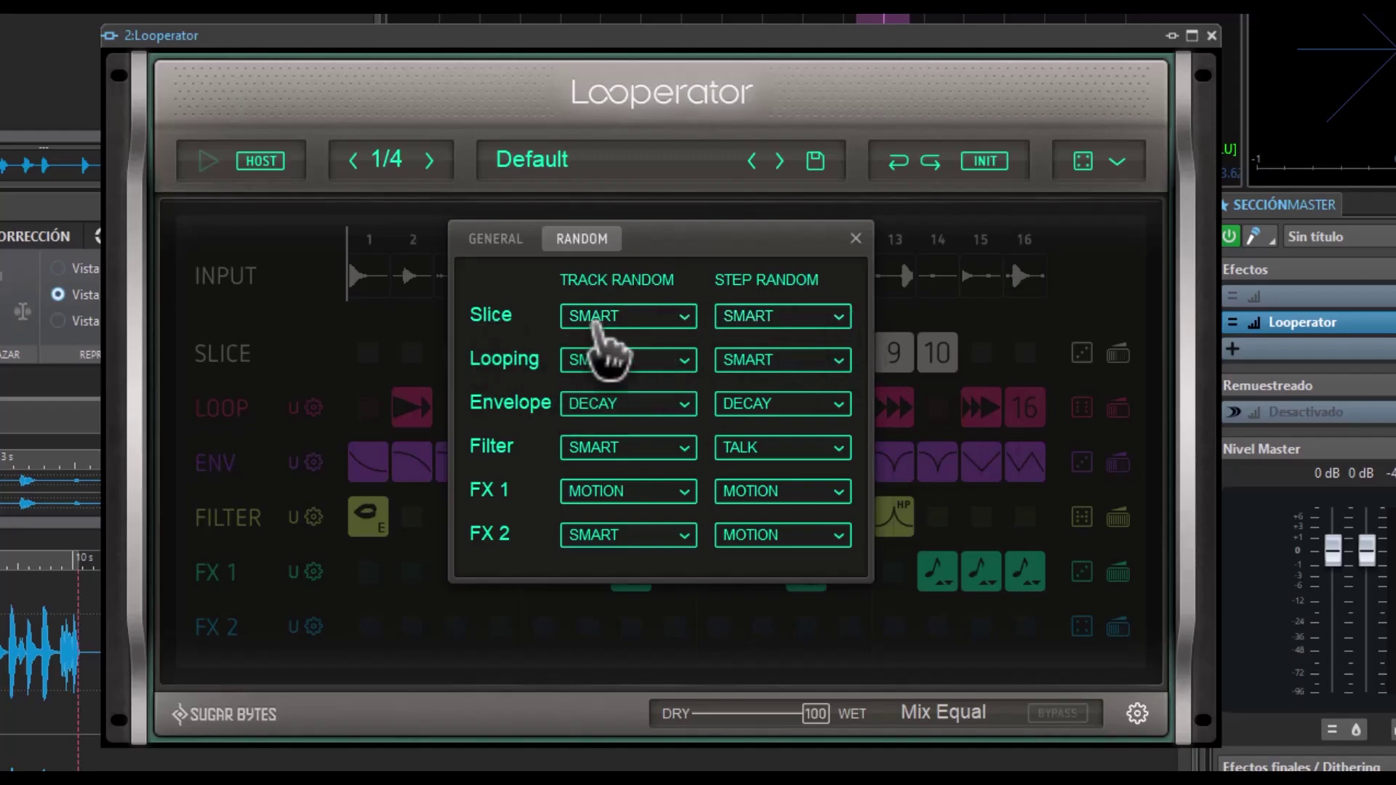
left_click(685, 321)
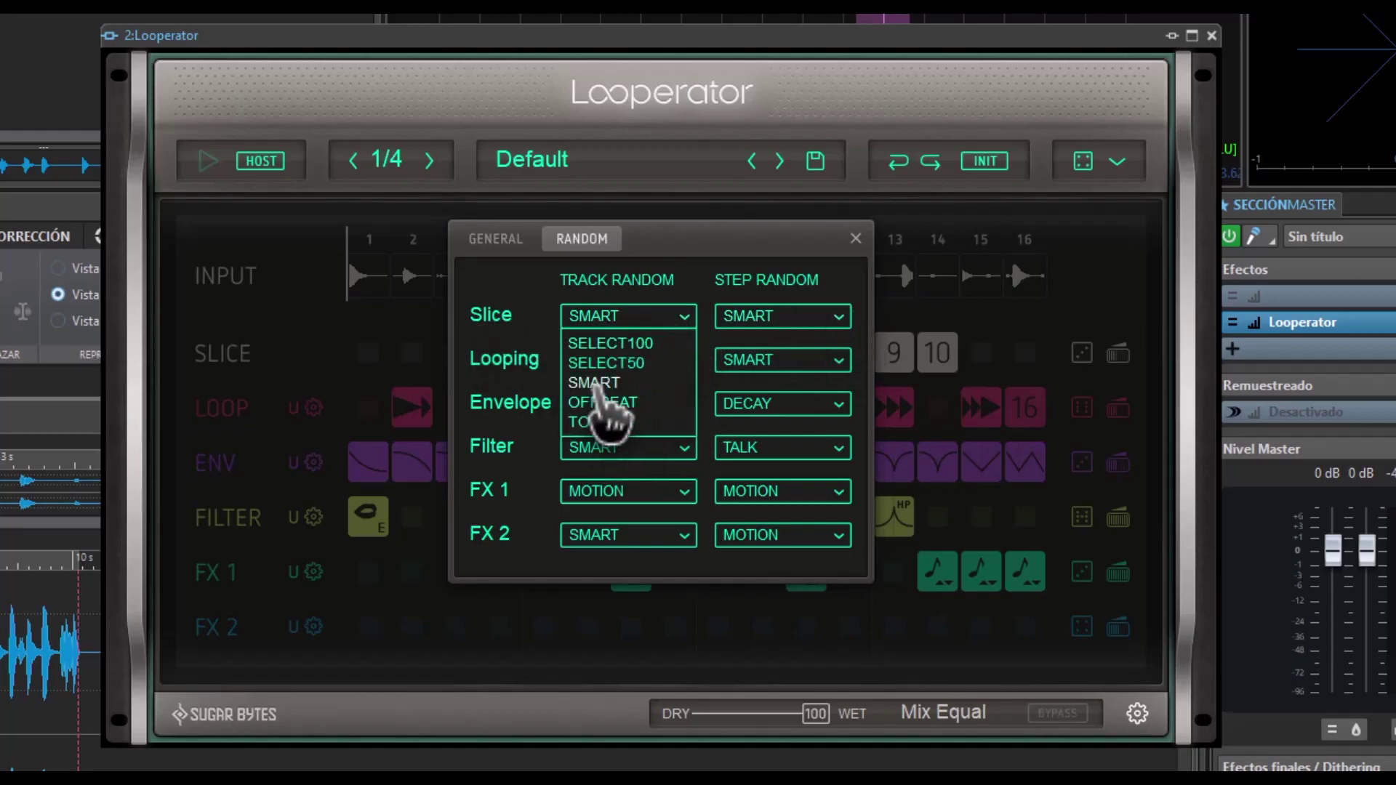
left_click(835, 315)
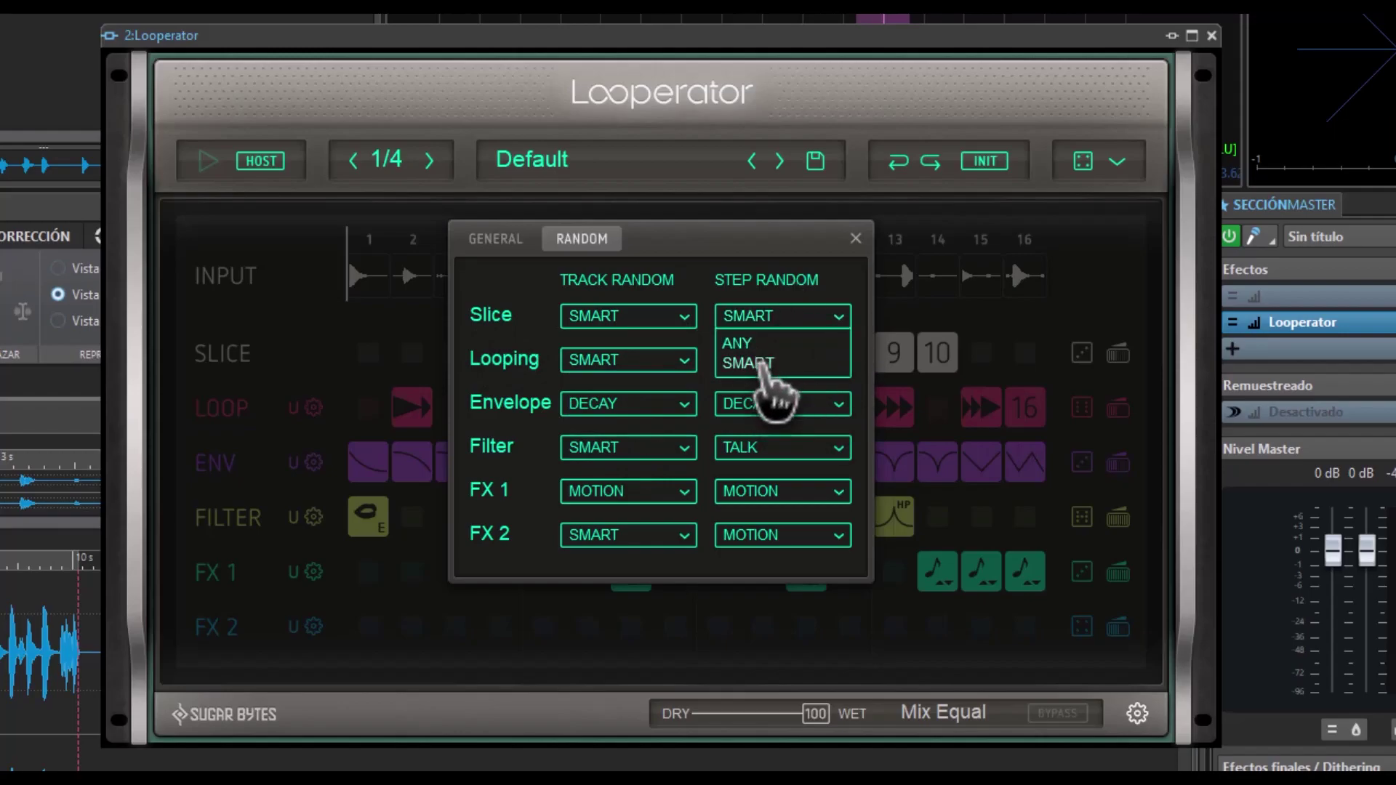
left_click(799, 362)
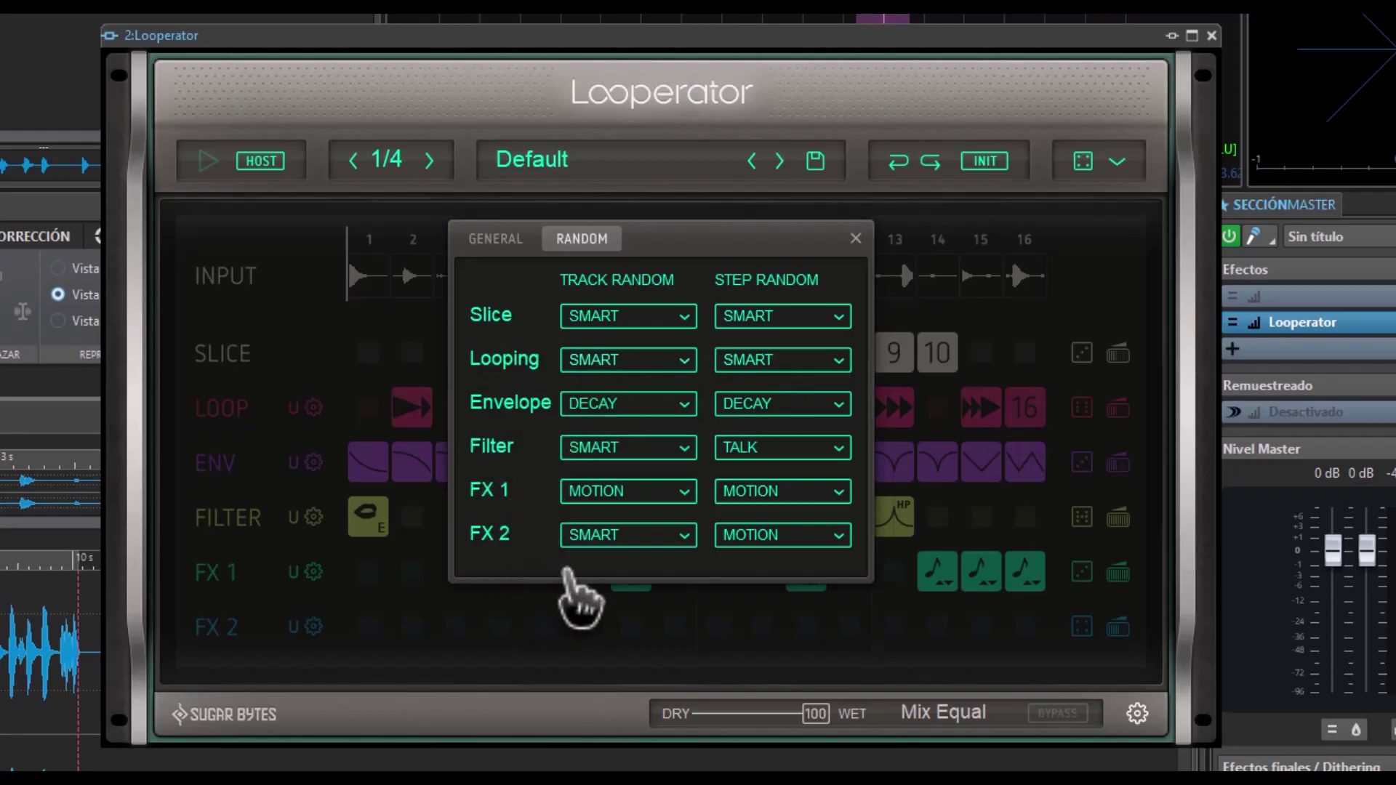
Set the Filter's track random to HIGHPASS and its step random to MOTION, and randomize the Filter track
left_click(678, 447)
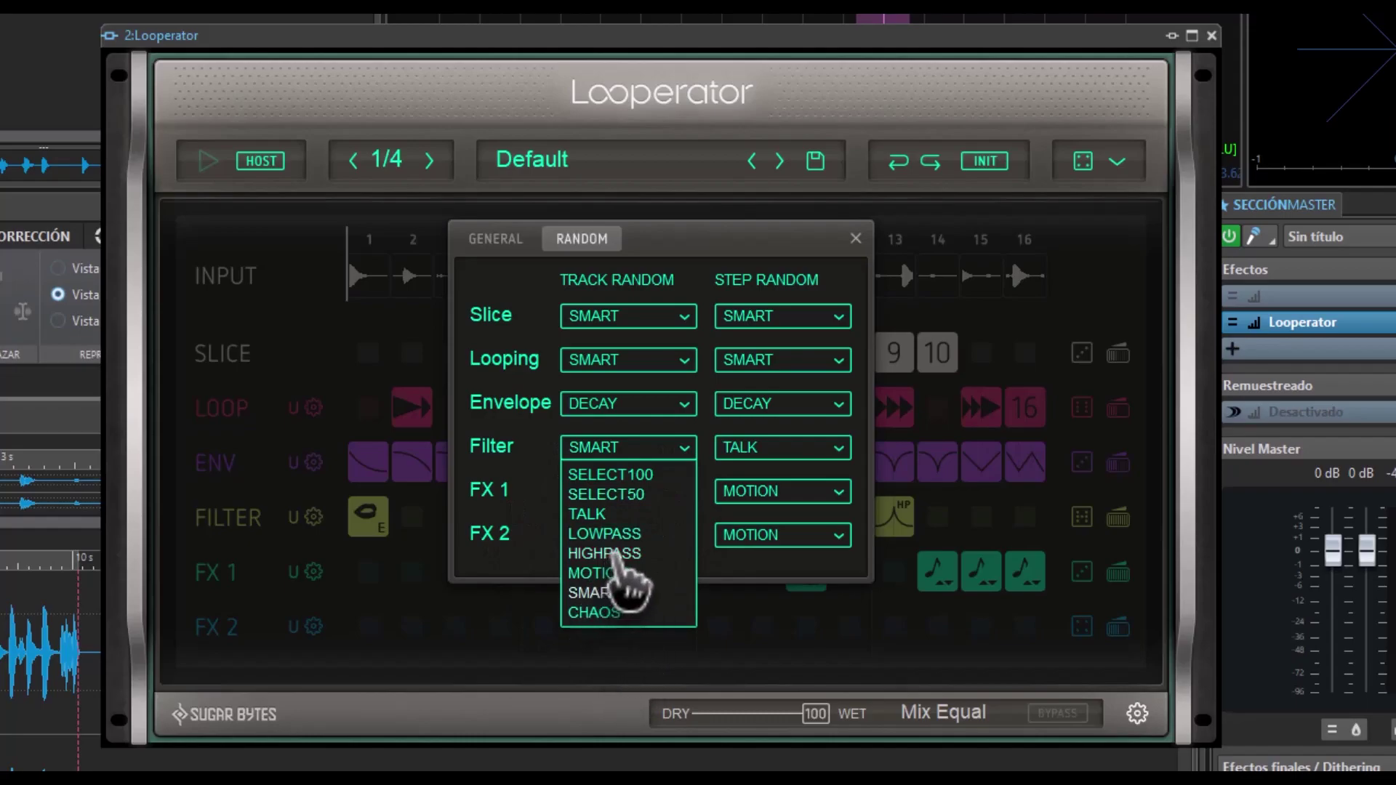
left_click(618, 554)
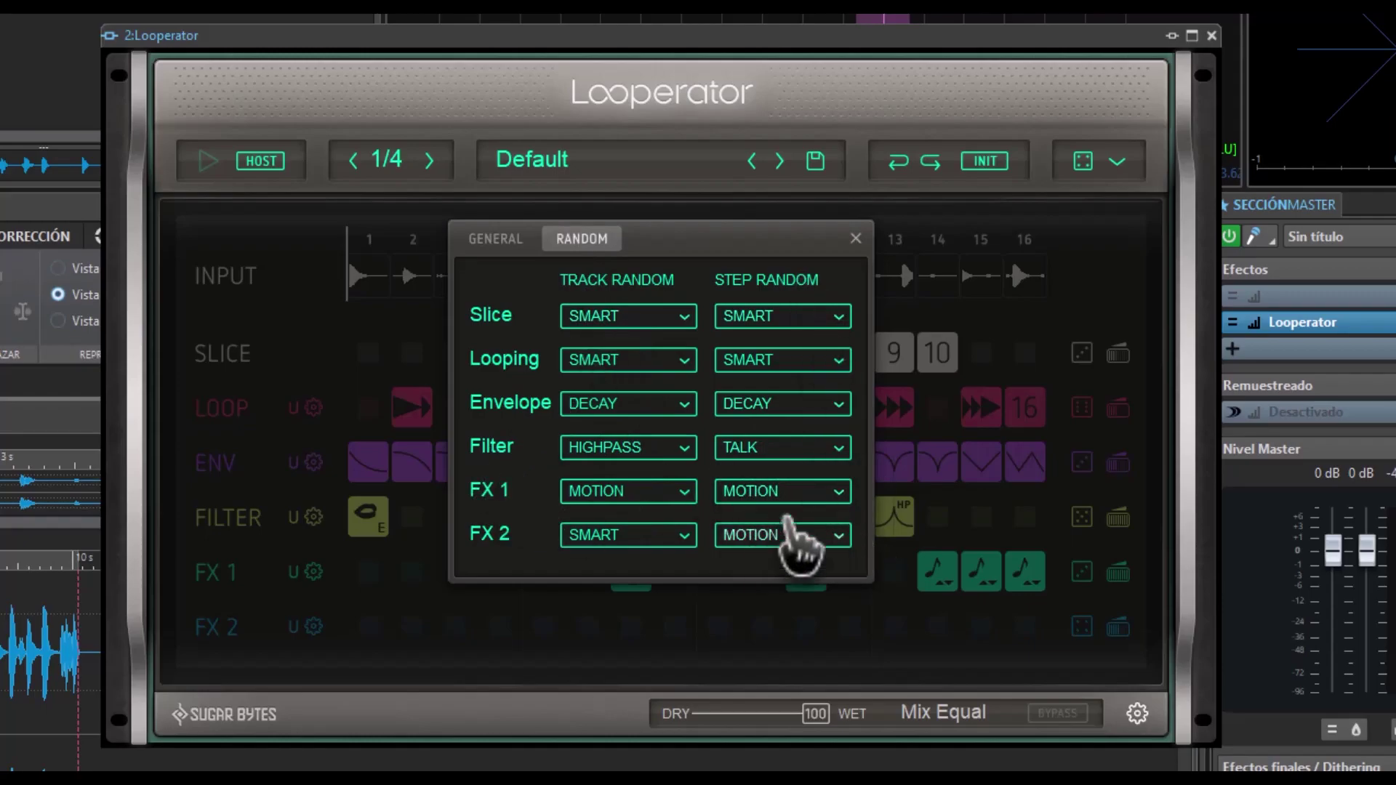
left_click(819, 455)
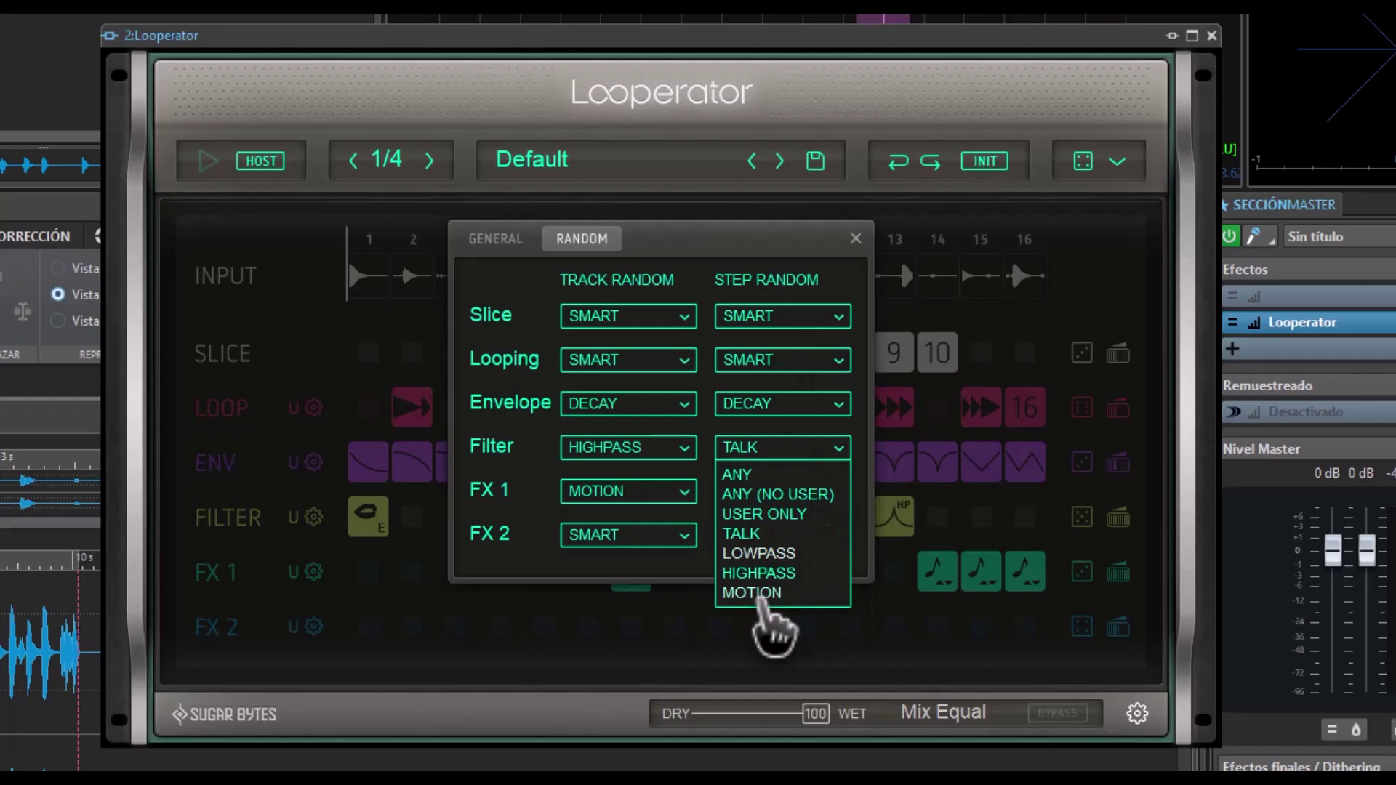
left_click(760, 592)
left_click(865, 244)
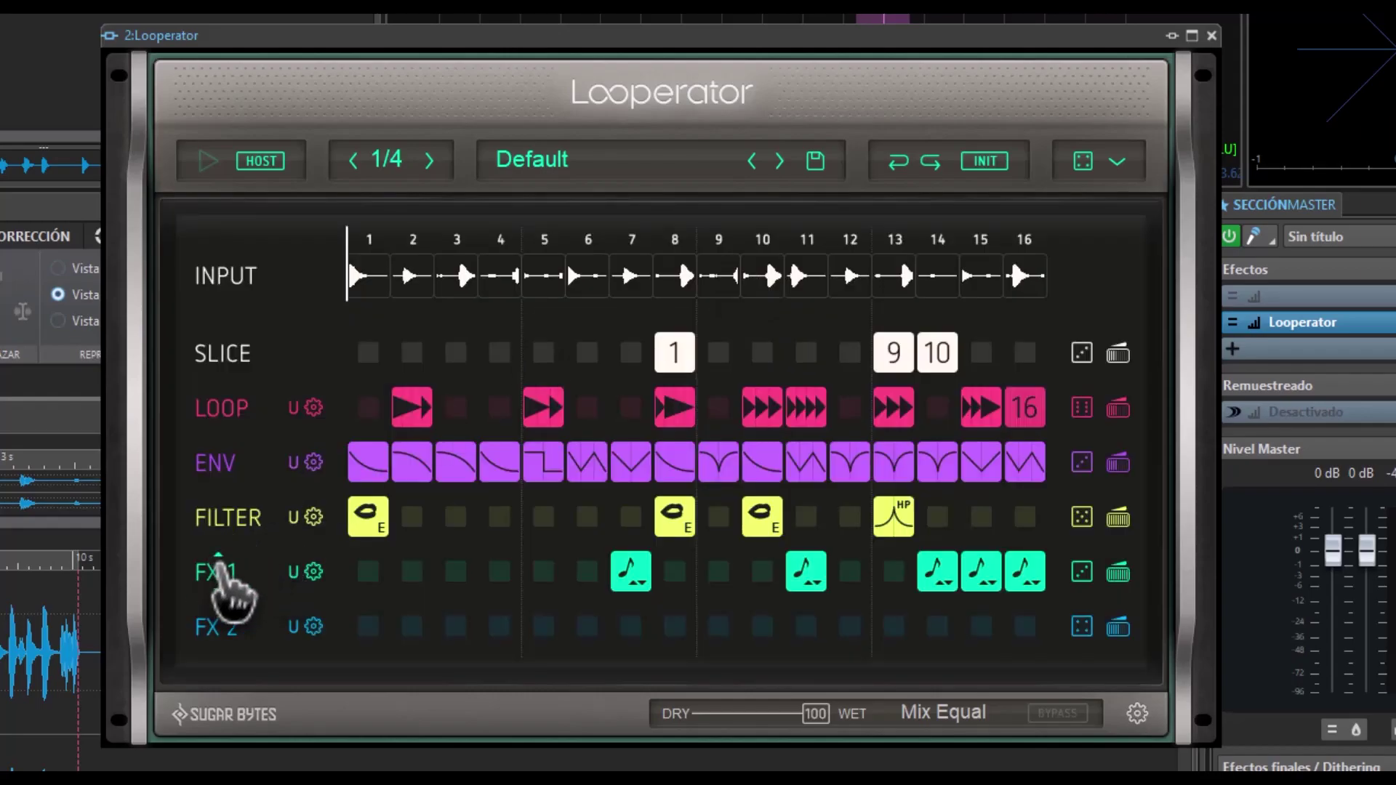
left_click(1082, 518)
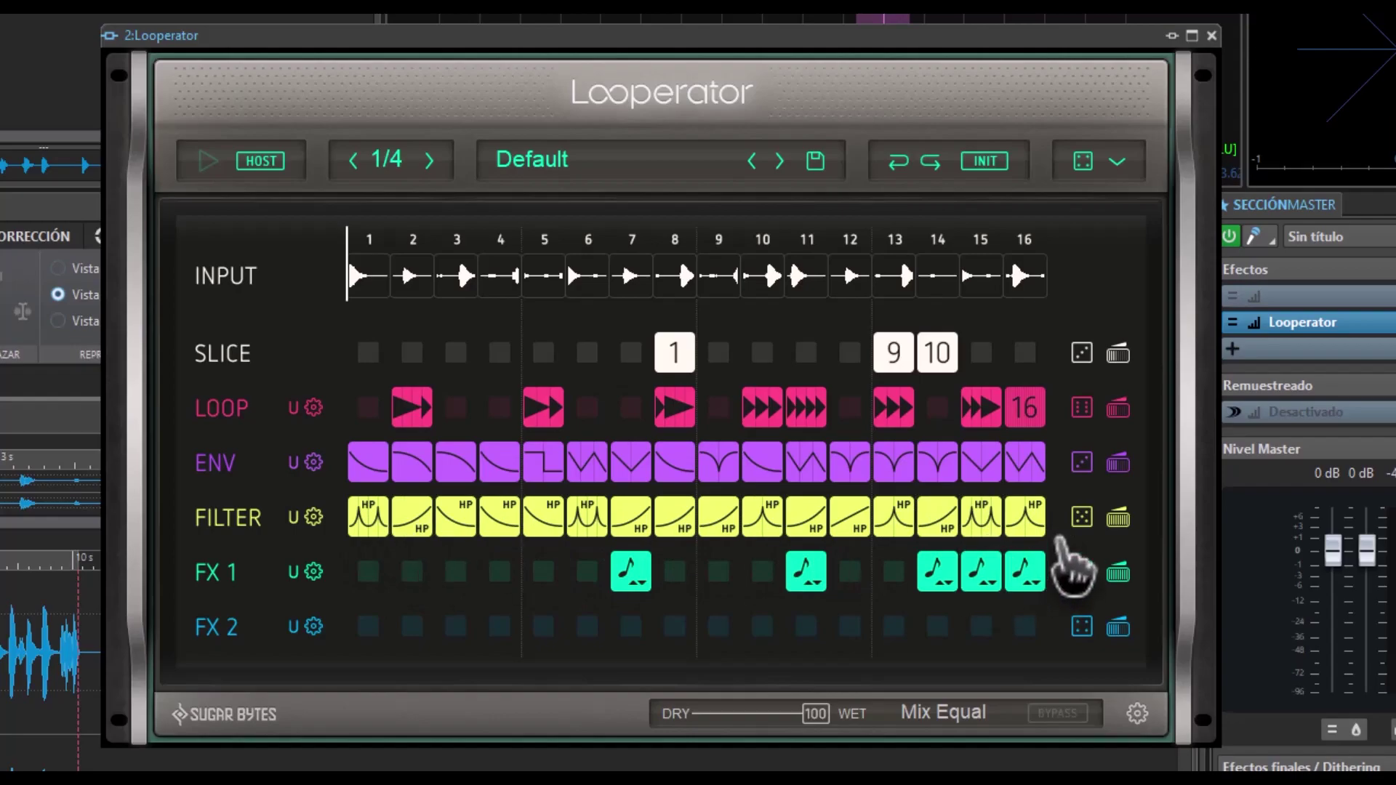
Set the Filter's track random to SMART in the randomization settings and randomize the Filter track
left_click(1137, 713)
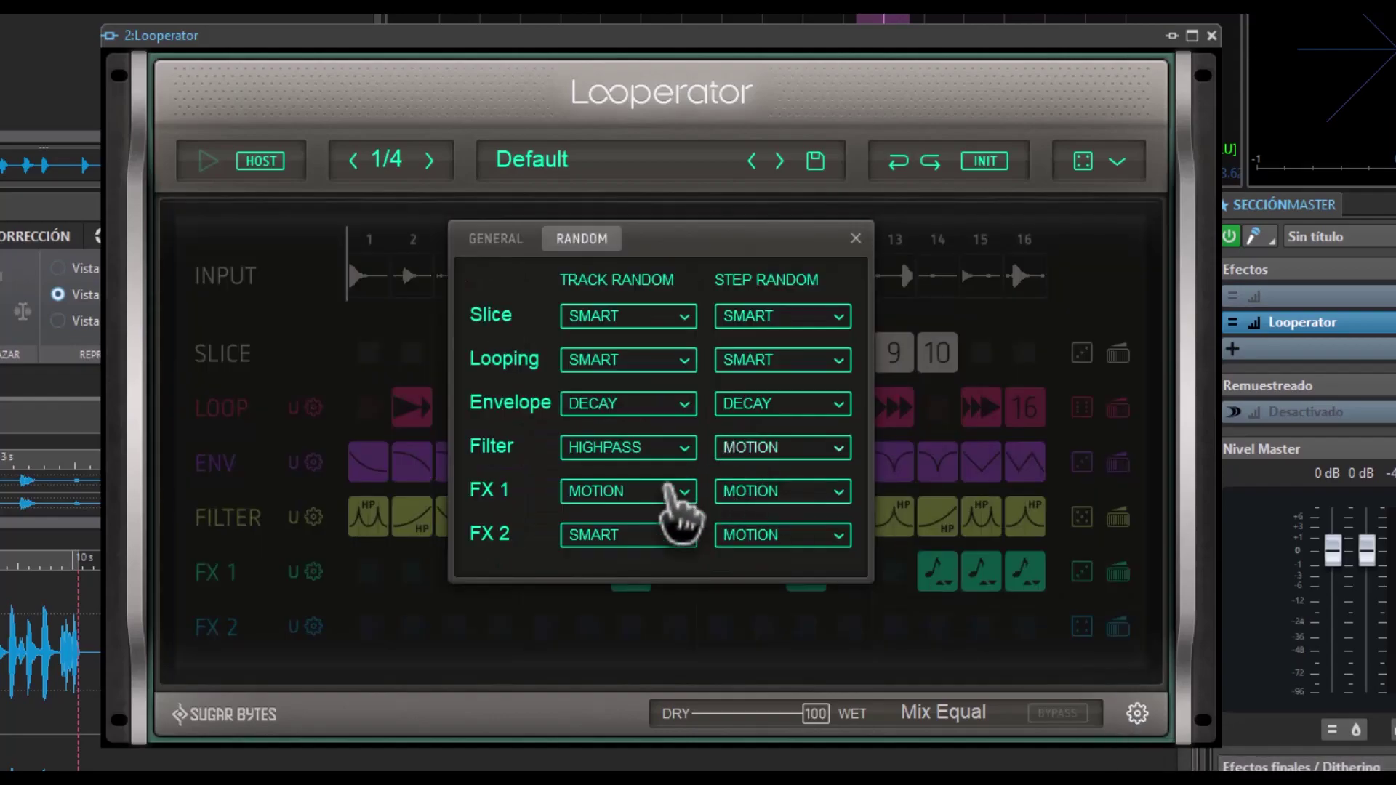
left_click(656, 448)
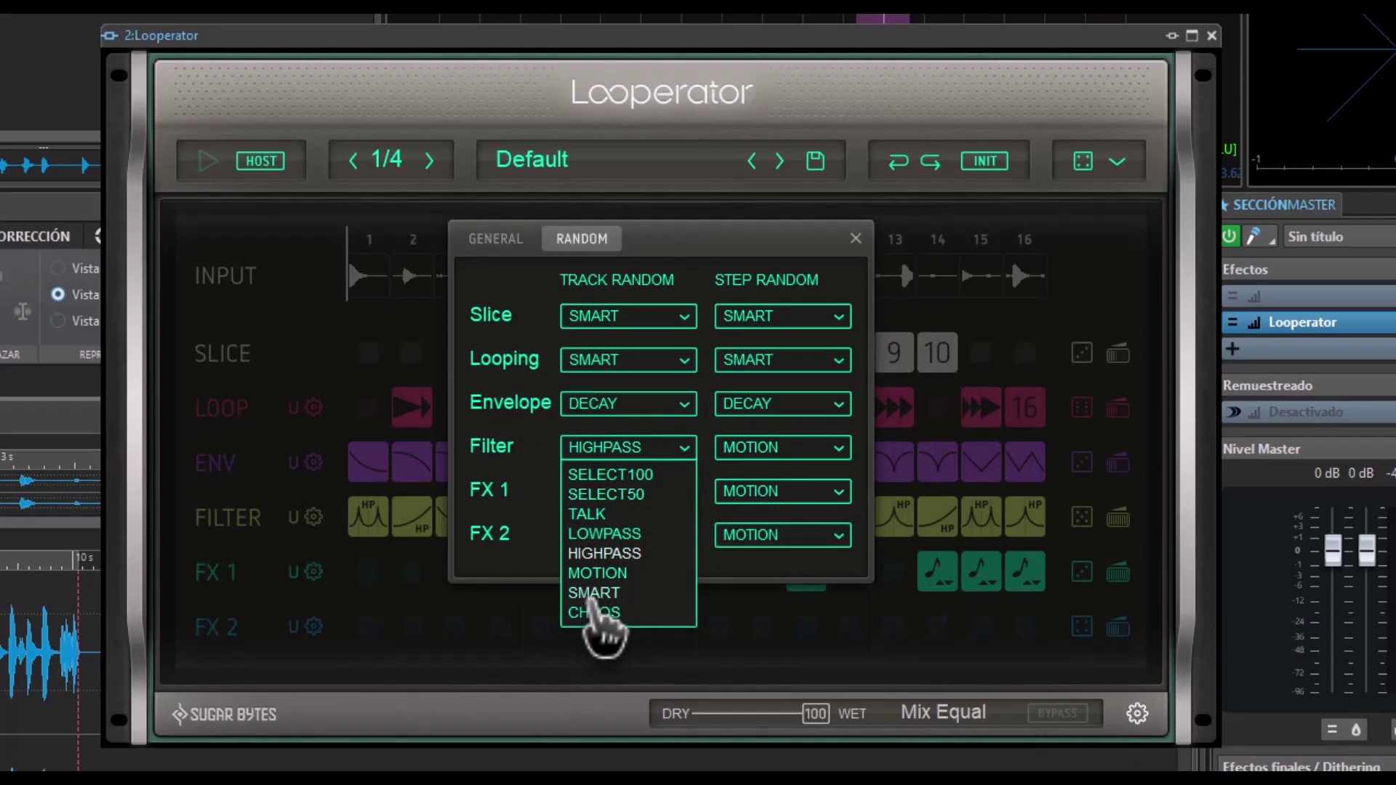
left_click(599, 593)
left_click(855, 239)
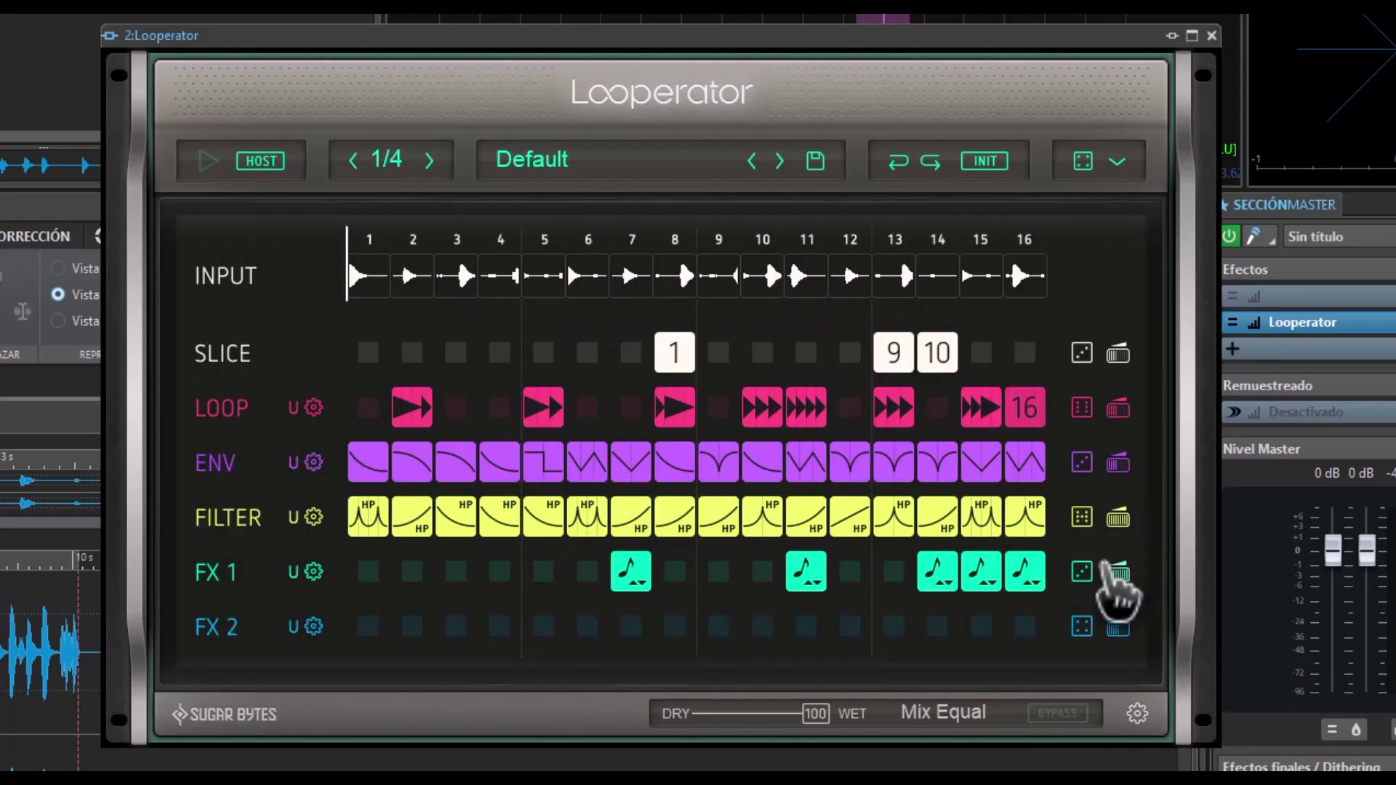
left_click(1082, 517)
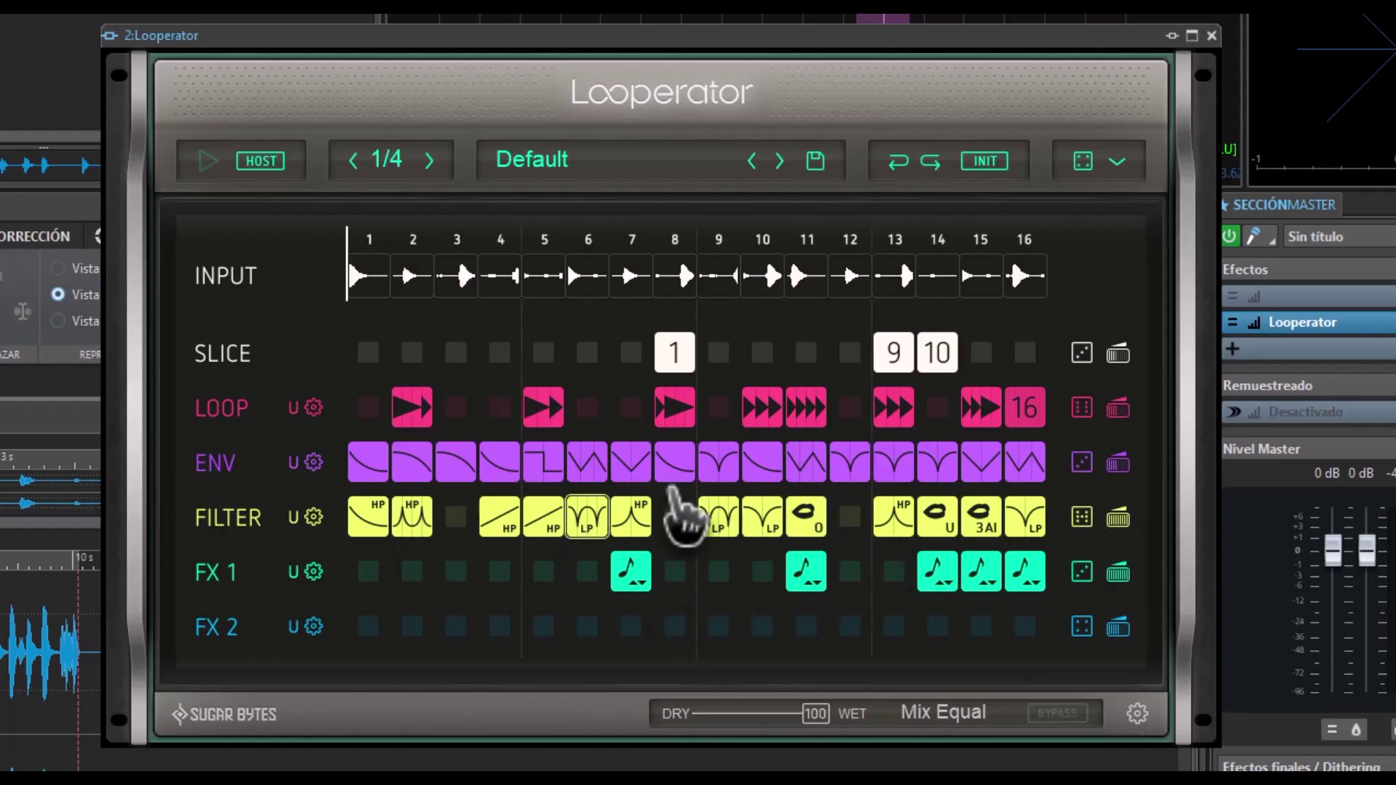
In the general settings, switch Lock Matrix Popup Position on and back off, and set the interface zoom to 110 %
left_click(1137, 714)
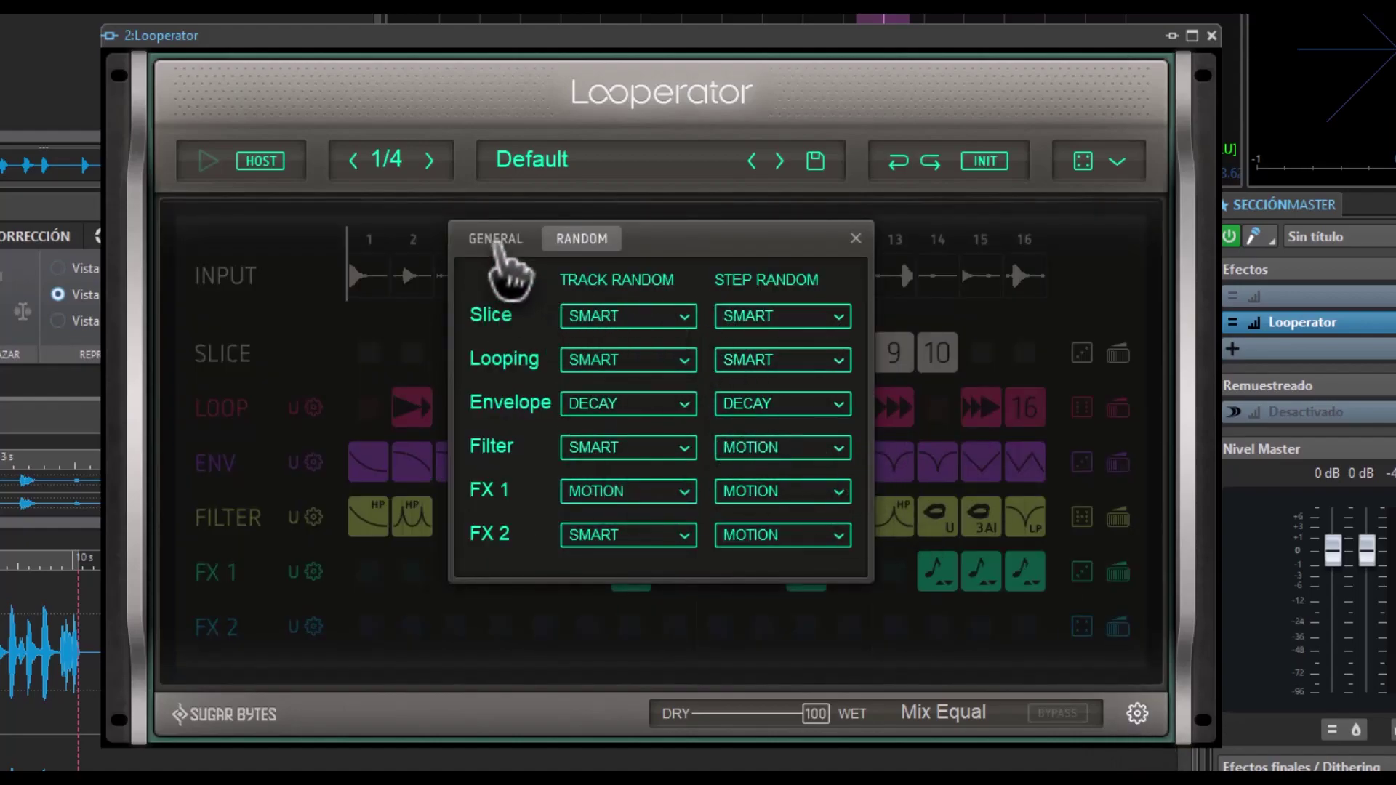
left_click(496, 243)
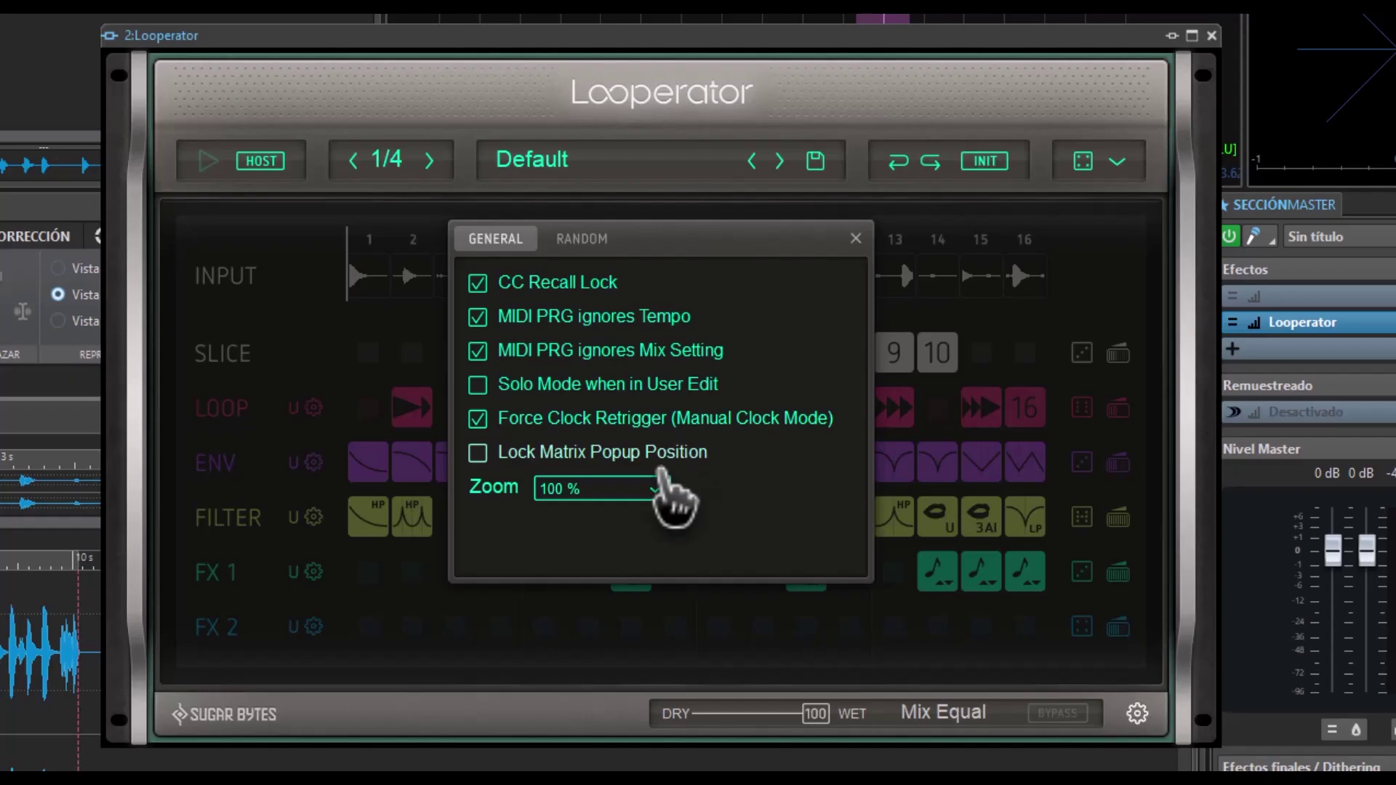
left_click(654, 454)
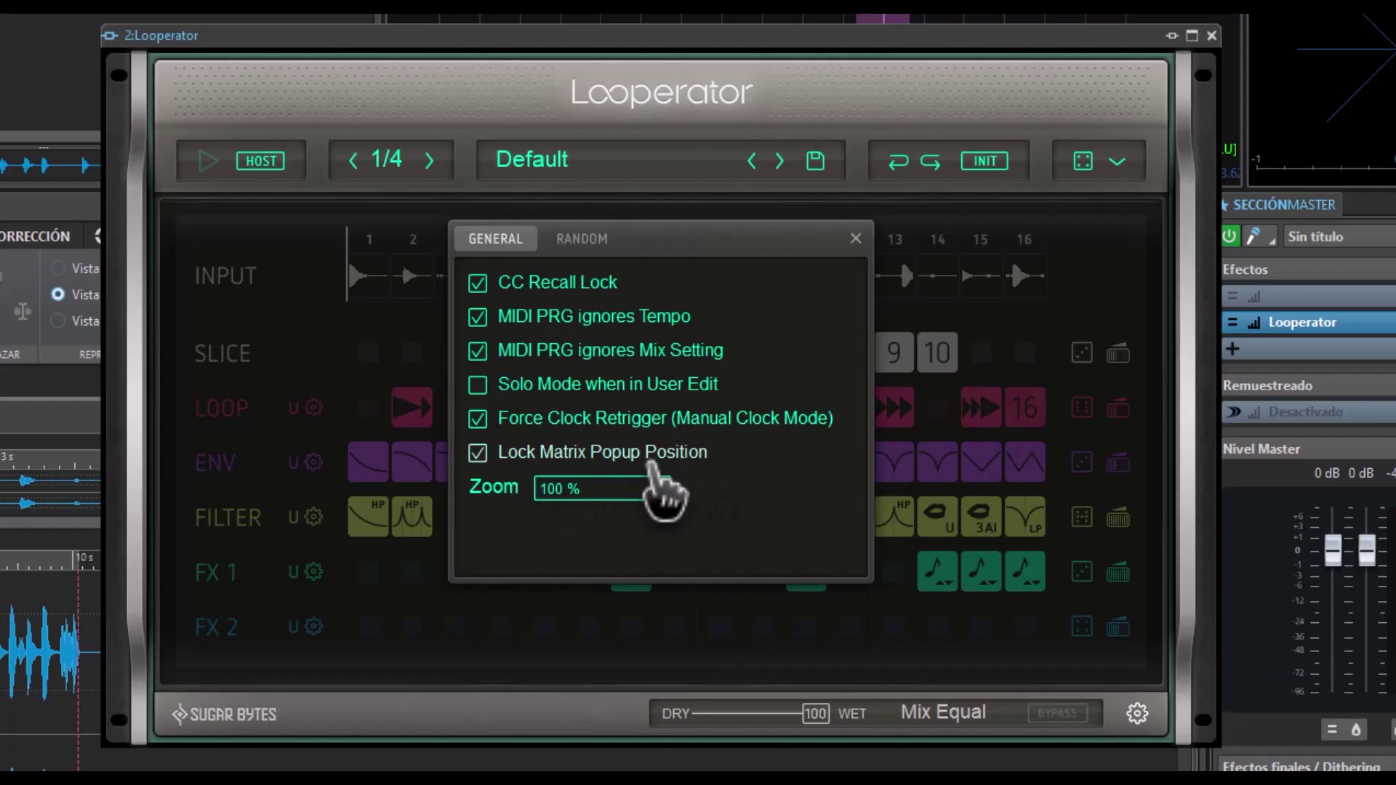
left_click(538, 458)
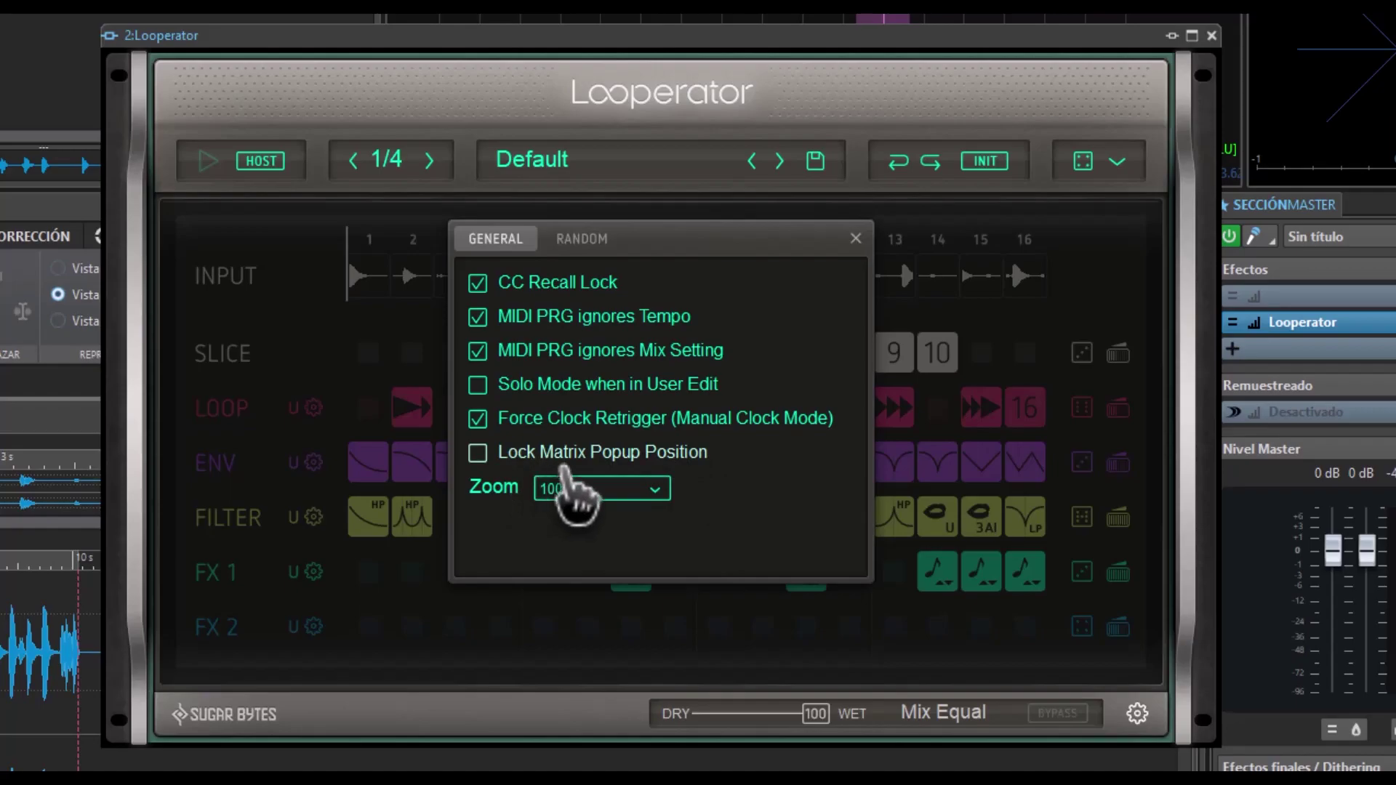
left_click(649, 490)
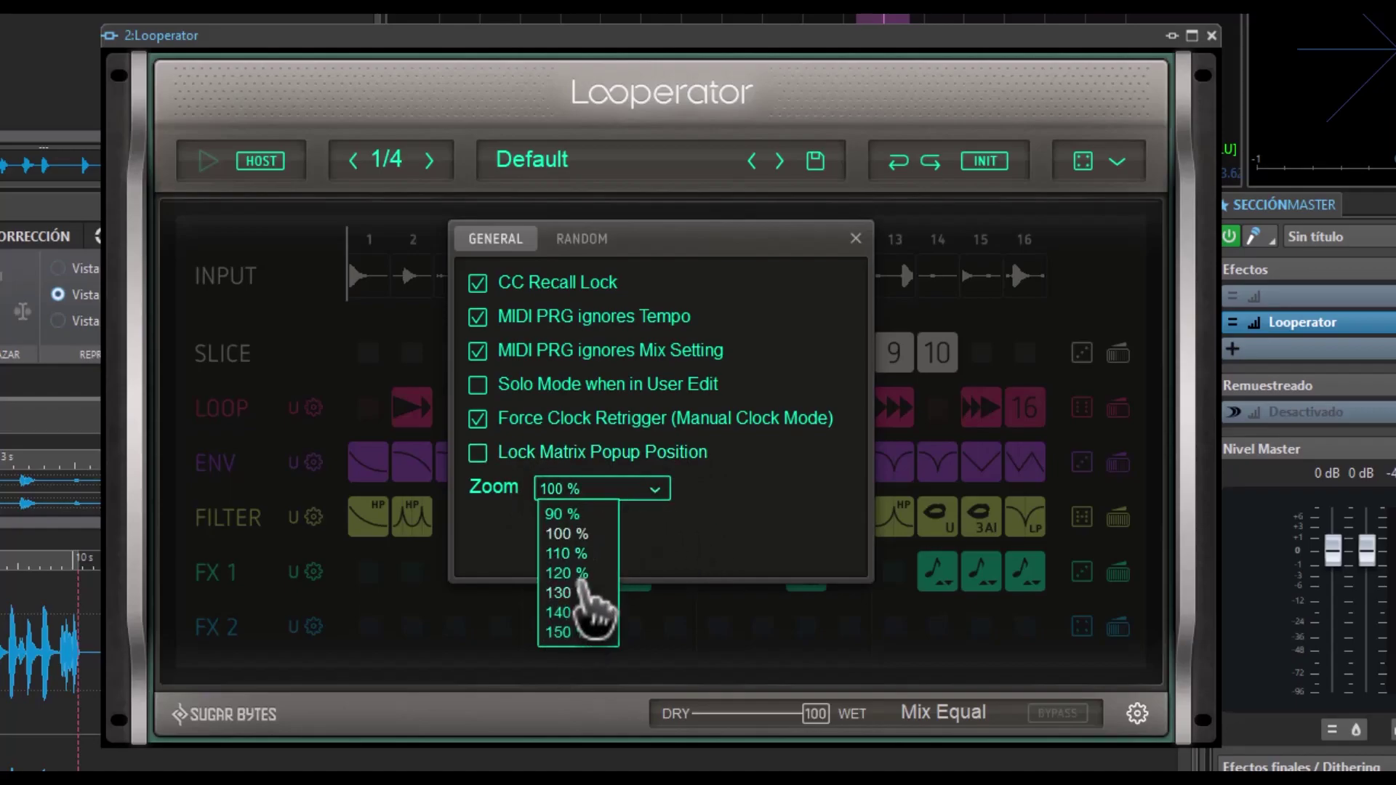
left_click(569, 554)
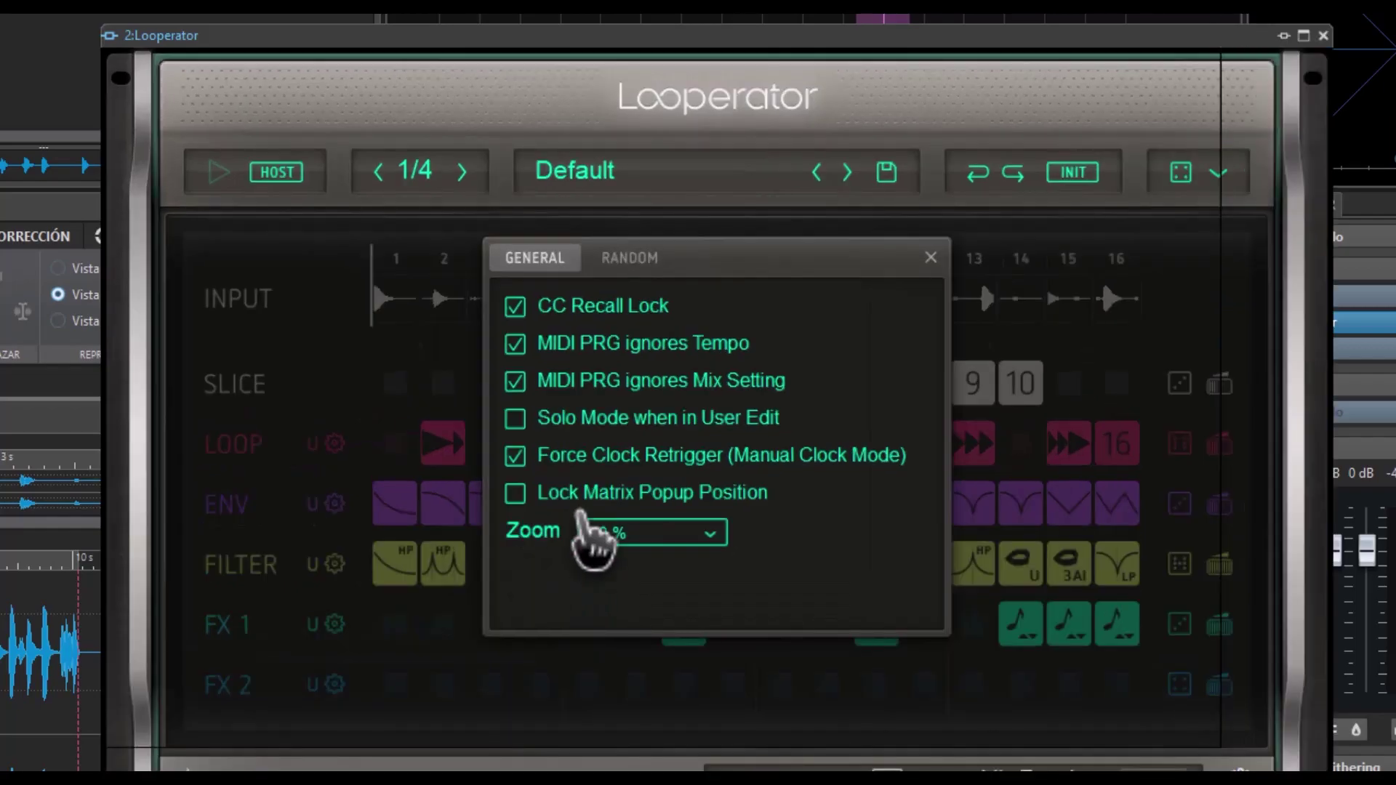
left_click(931, 257)
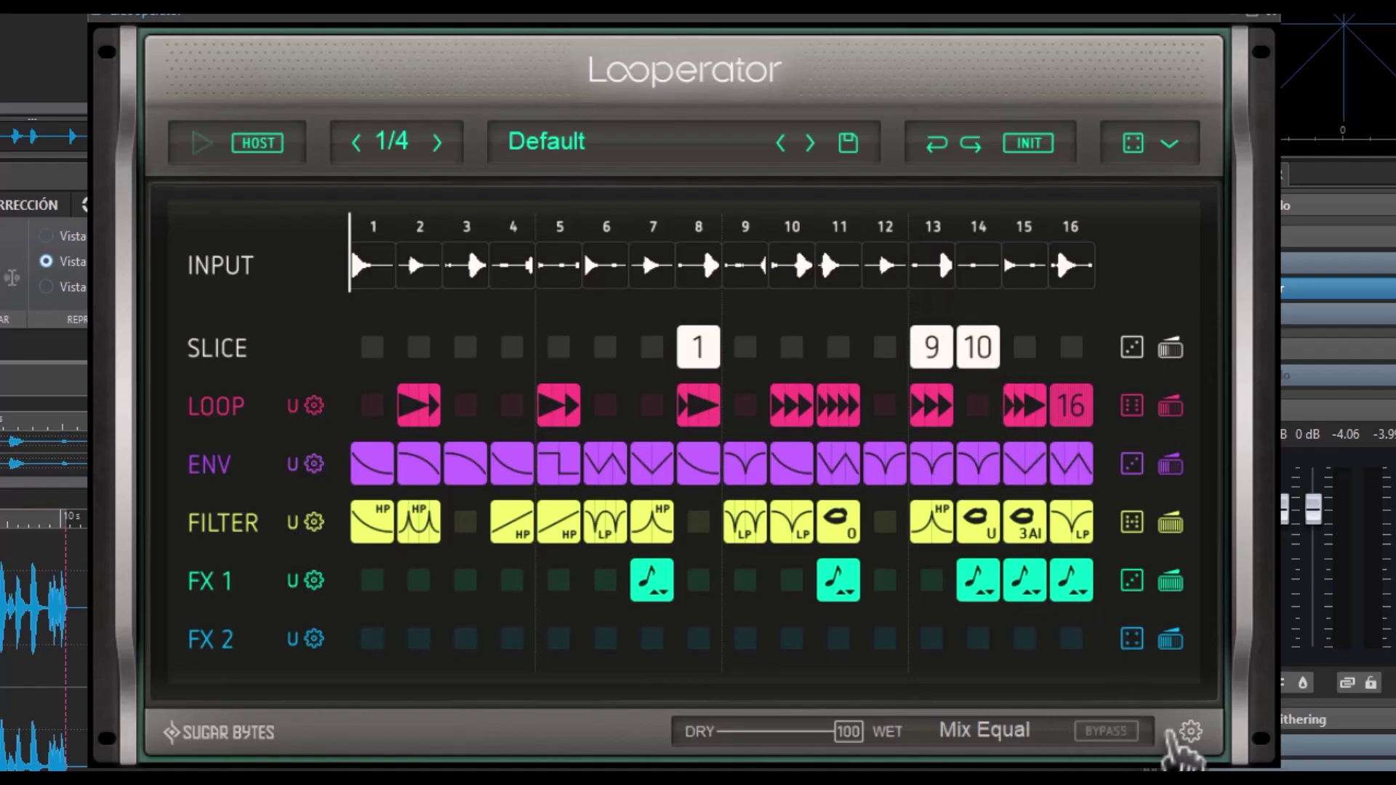
Toggle the global bypass on and back off
left_click(1103, 732)
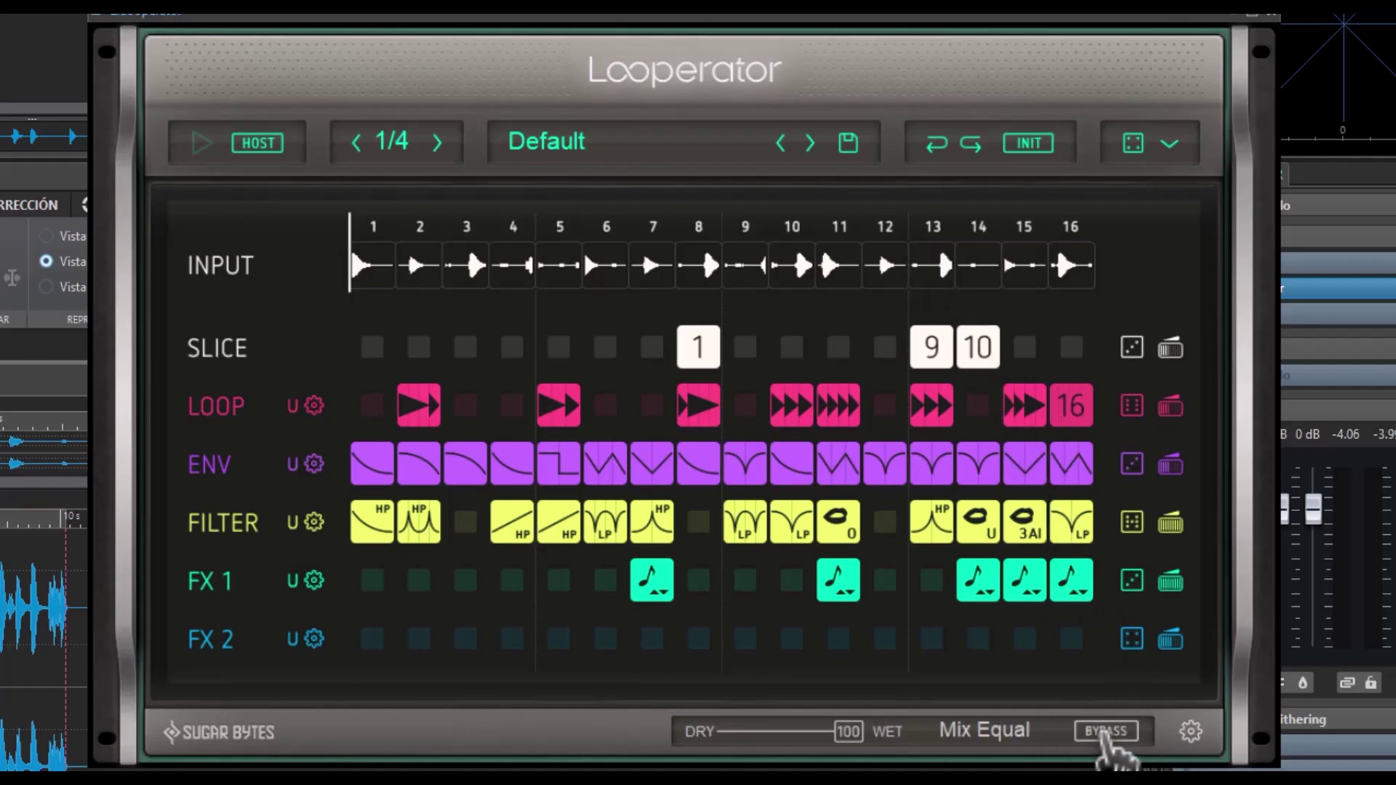
left_click(1103, 733)
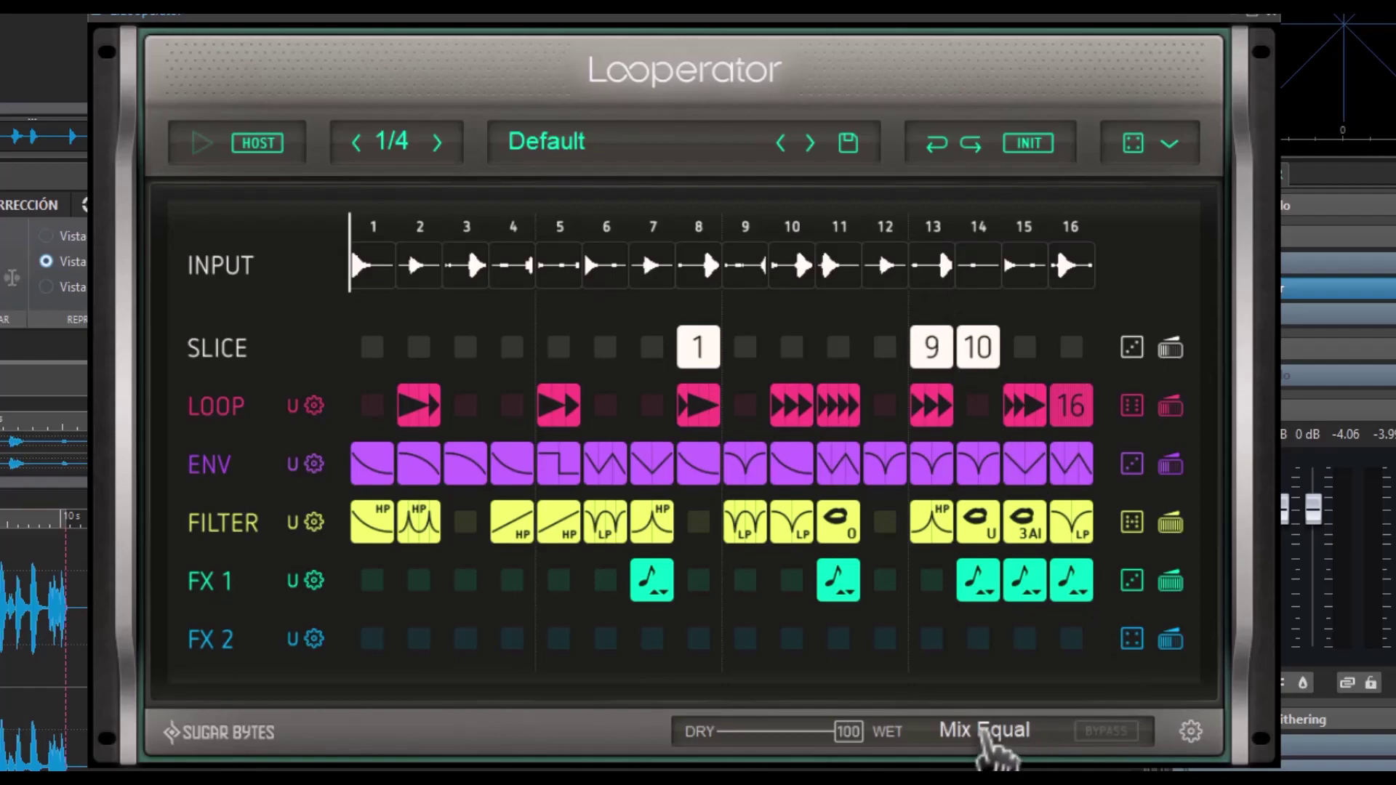
Review the global mix modes, keep Mix Equal, and try lowering the dry/wet amount
left_click(984, 734)
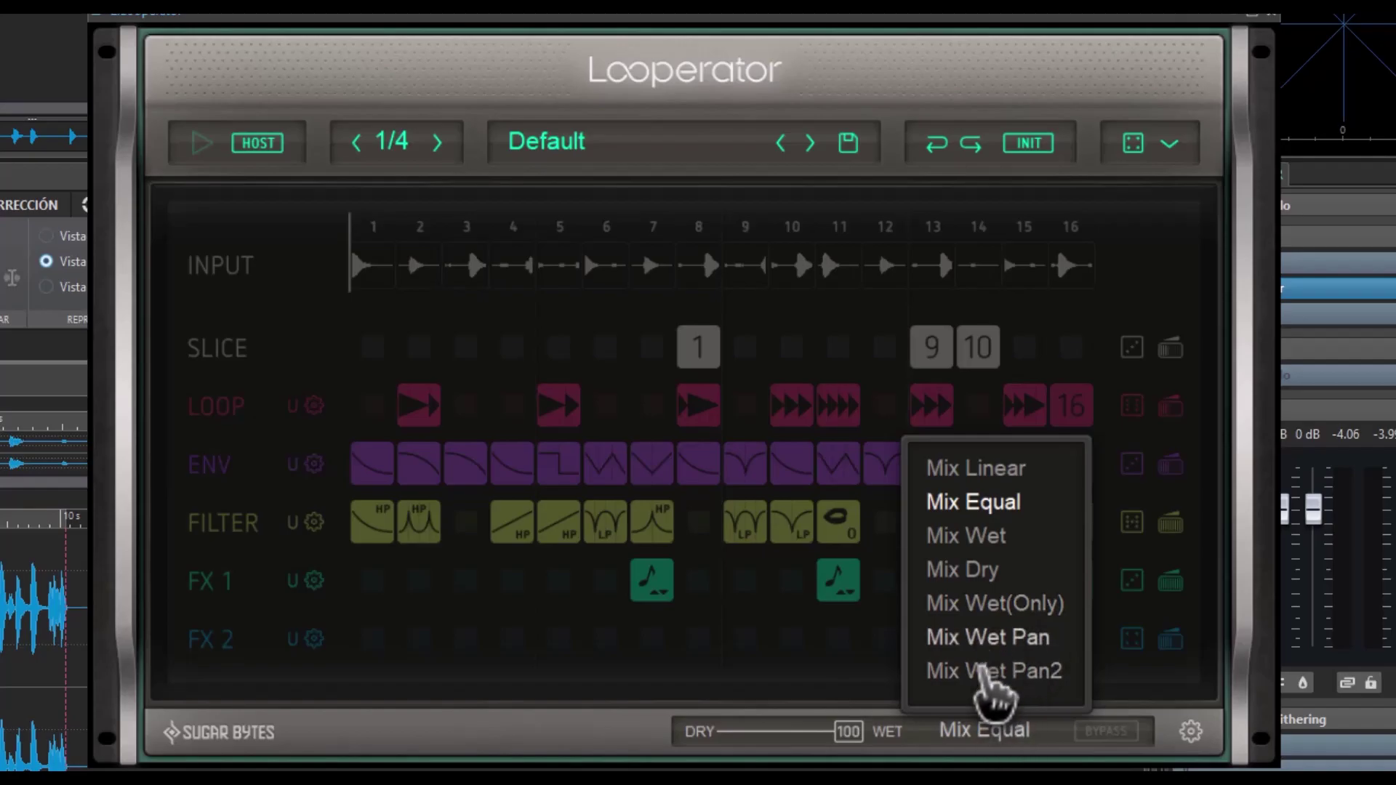
left_click(964, 504)
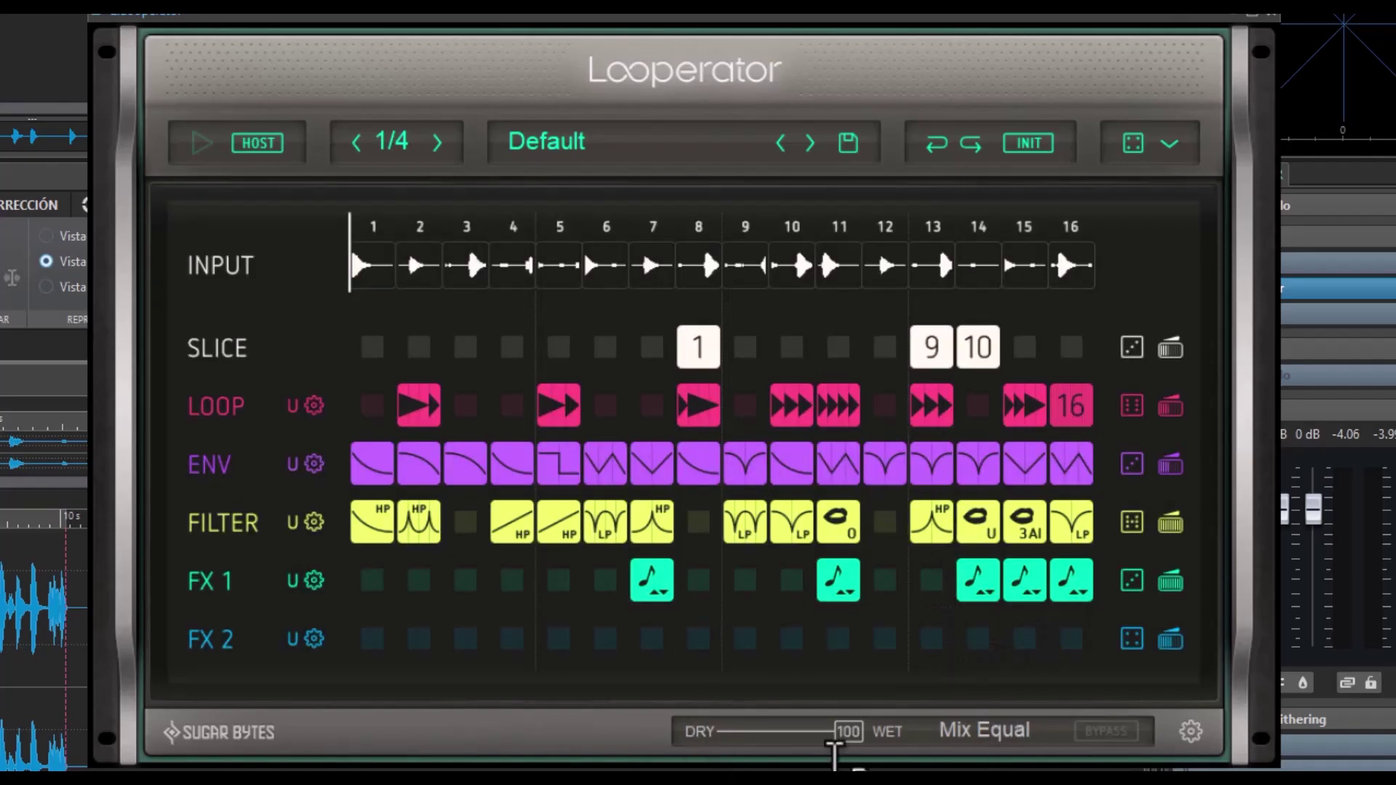
left_click_drag(848, 732, 747, 733)
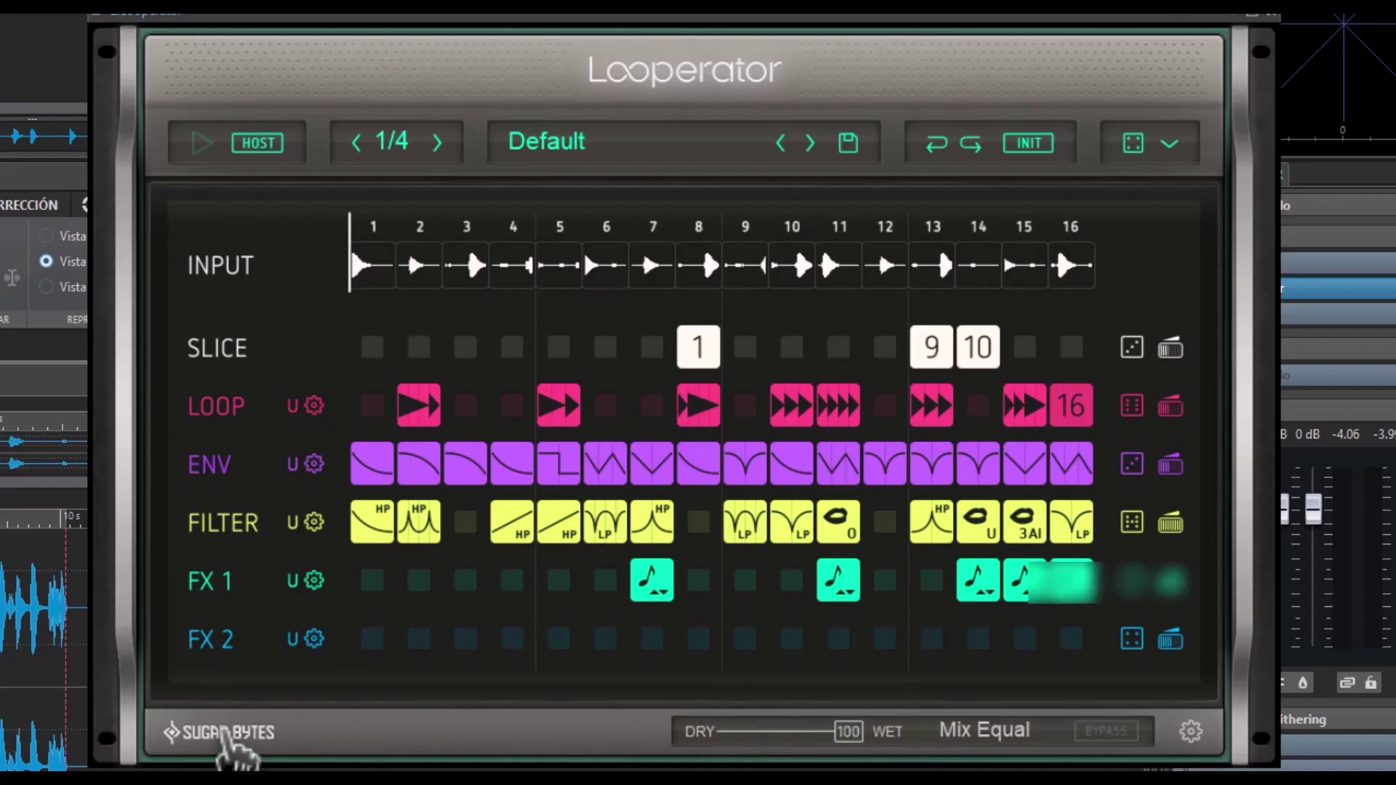
View the plugin's back panel with its version details and manual link, and return to the sequencer
left_click(222, 728)
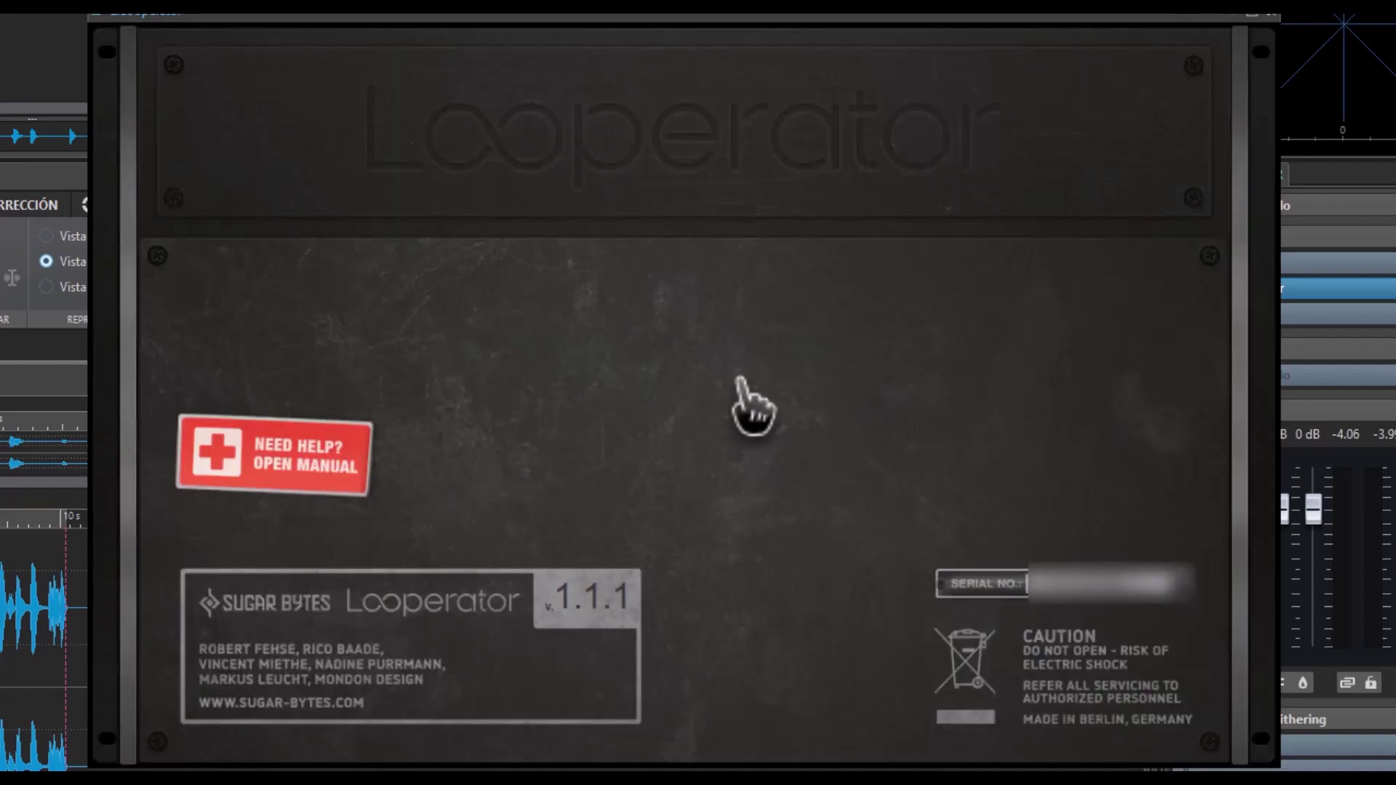
left_click(815, 370)
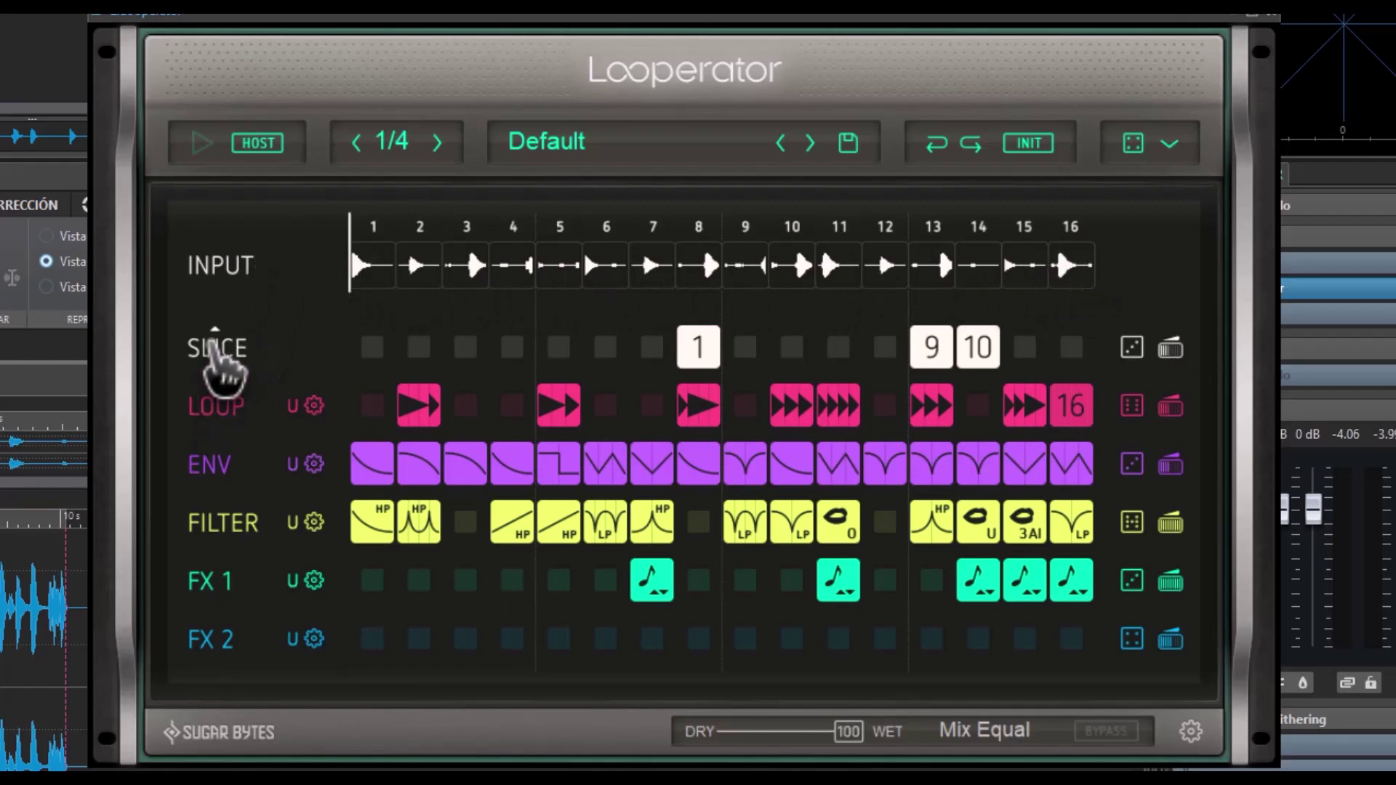
Reorder the effect tracks to Loop, FX 2, Filter, FX 1, Slice and Env
left_click_drag(218, 368, 285, 405)
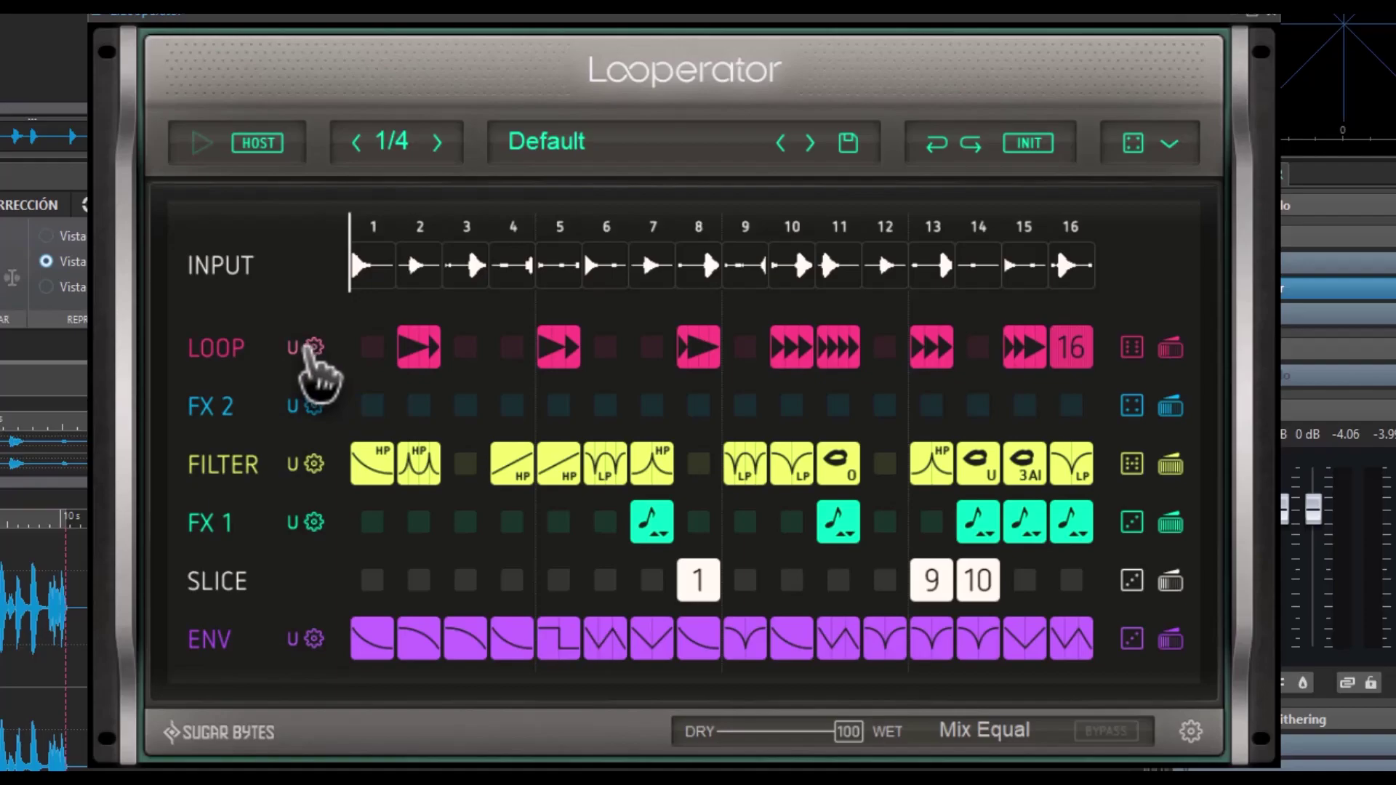
Open the Loop track's user effect editor and look through slots U1 to U4, ending on U1
left_click(314, 348)
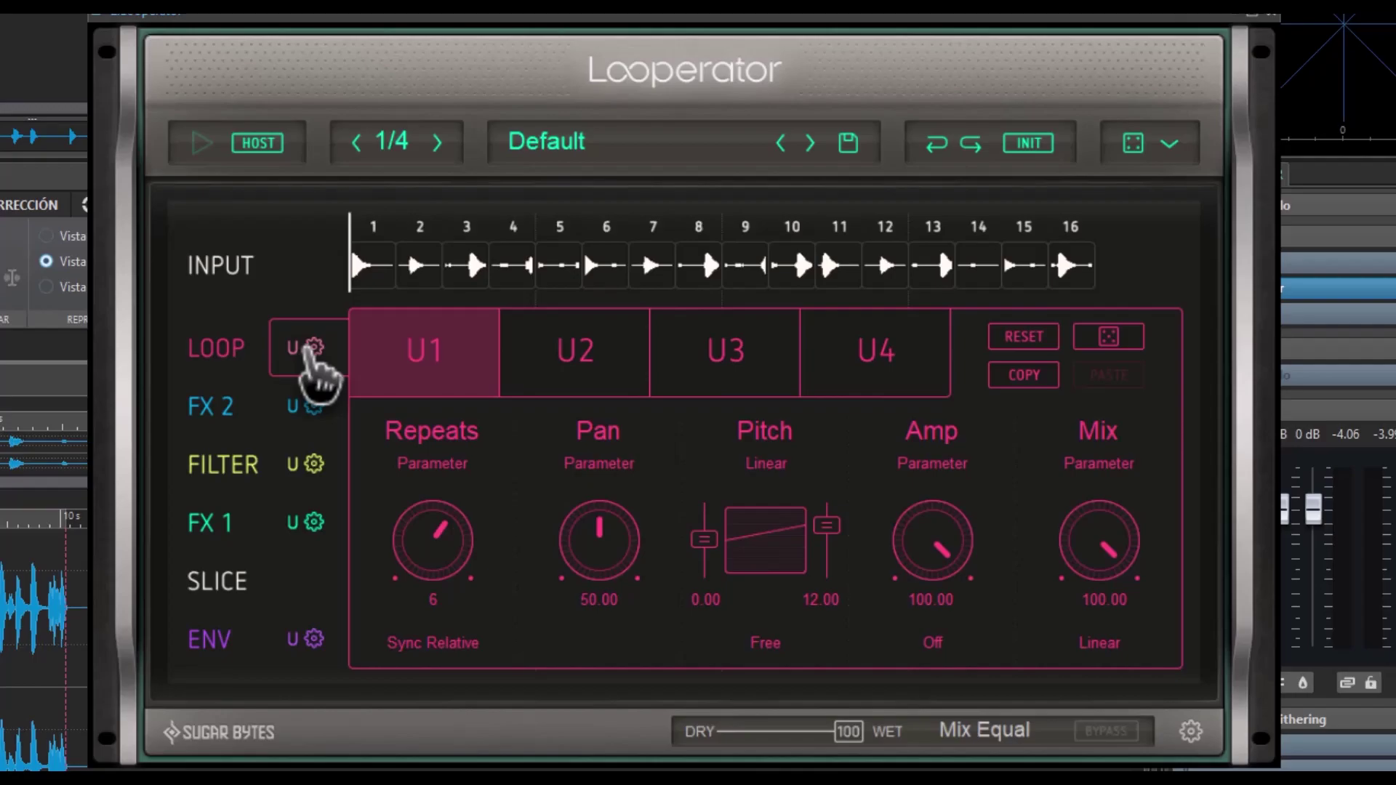
left_click(544, 368)
left_click(723, 389)
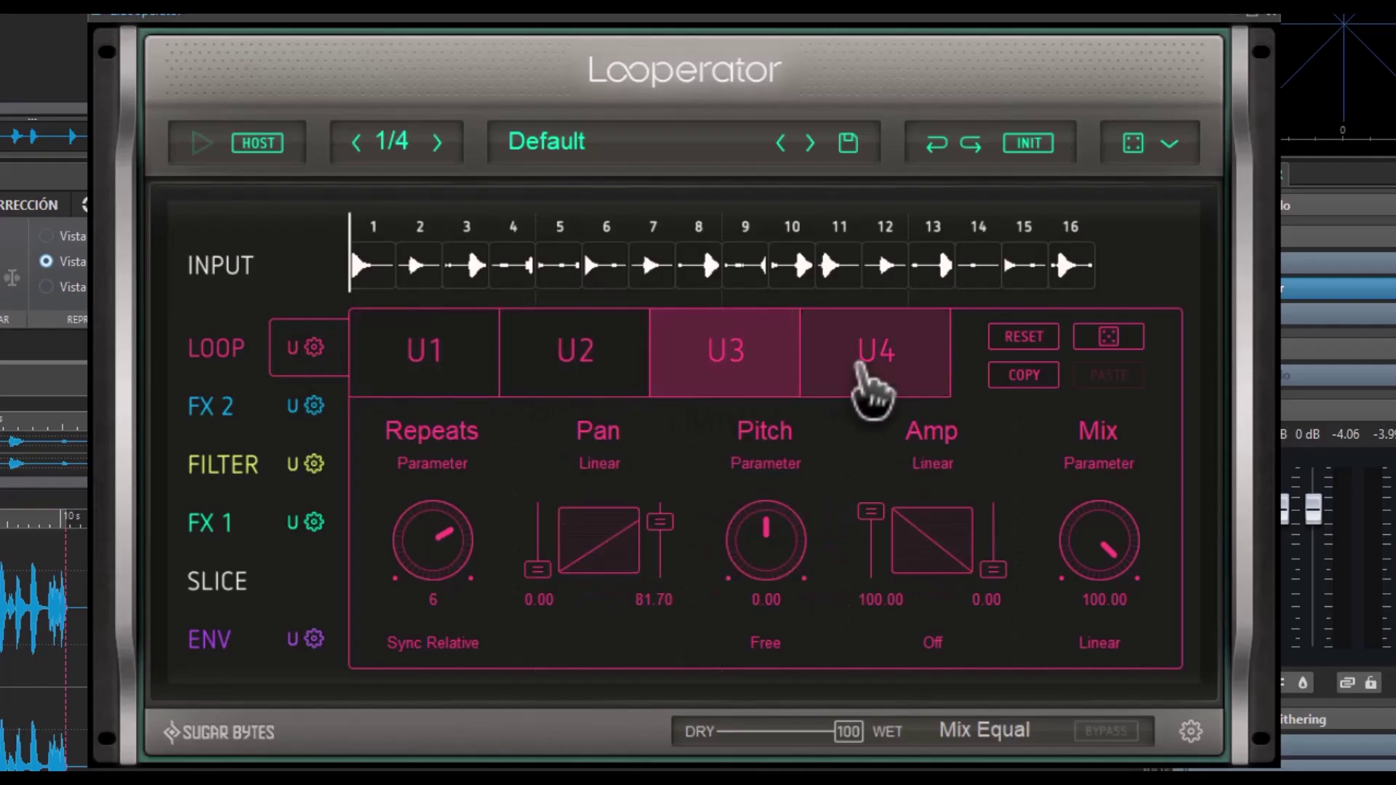
left_click(873, 388)
left_click(709, 389)
left_click(567, 389)
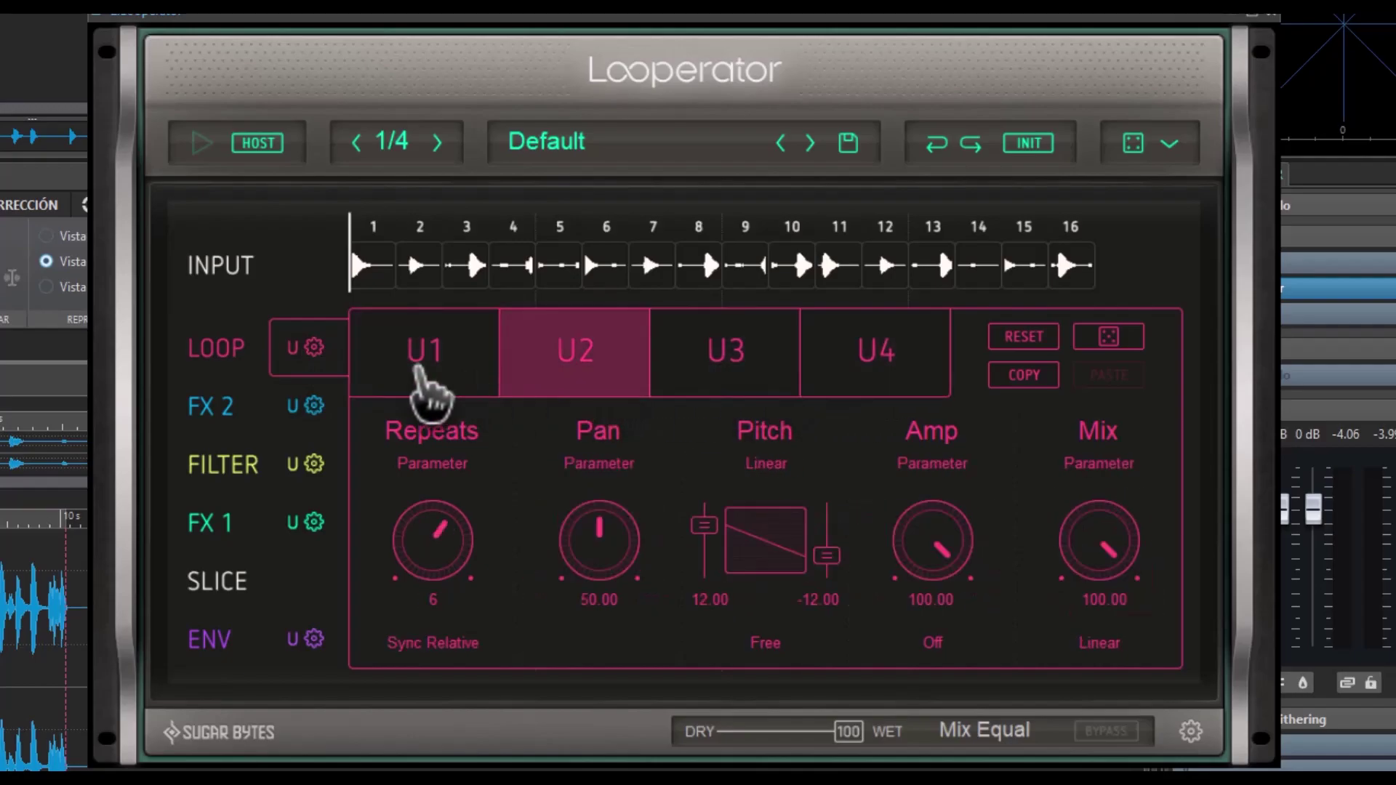
left_click(429, 393)
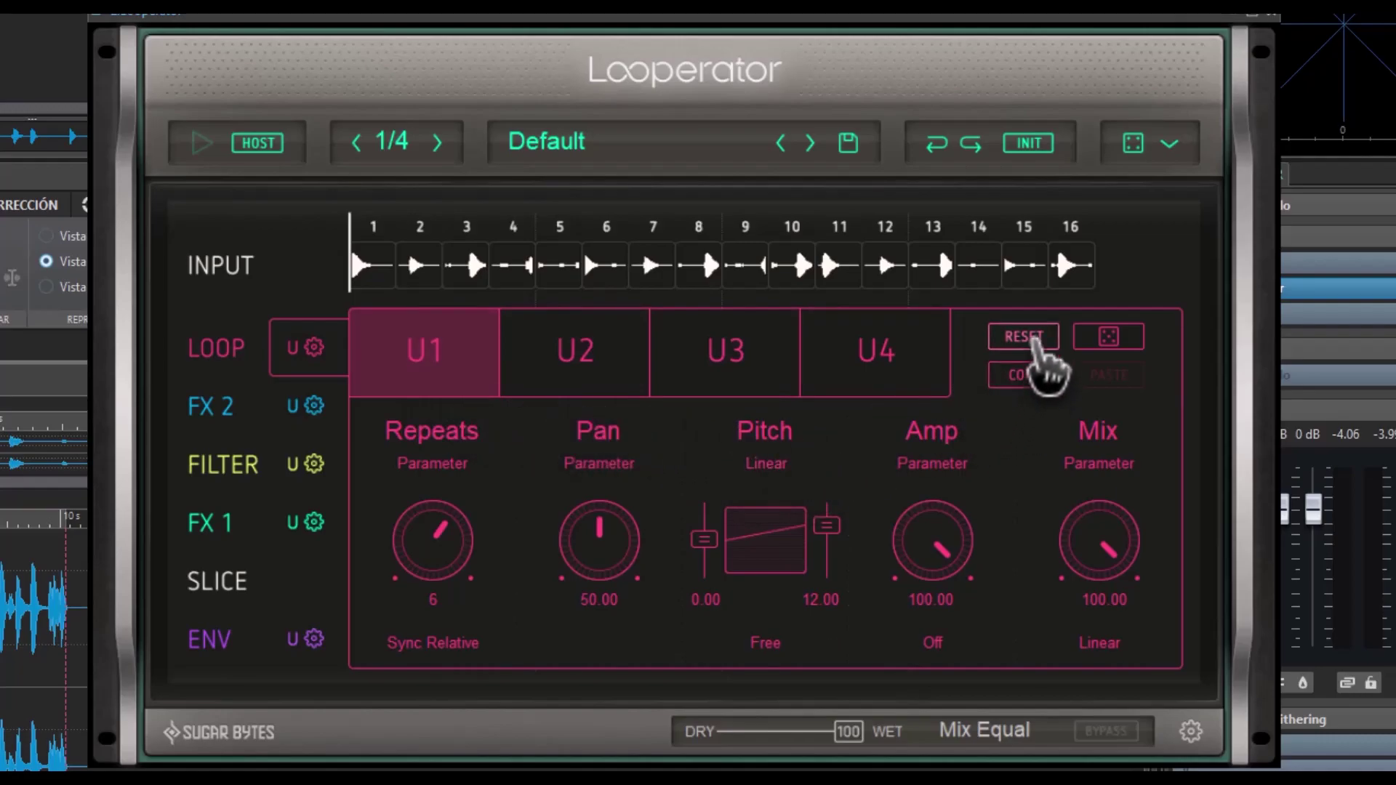
Reset the Loop track's U1 slot and randomize all its parameters
left_click(1036, 340)
left_click(1094, 338)
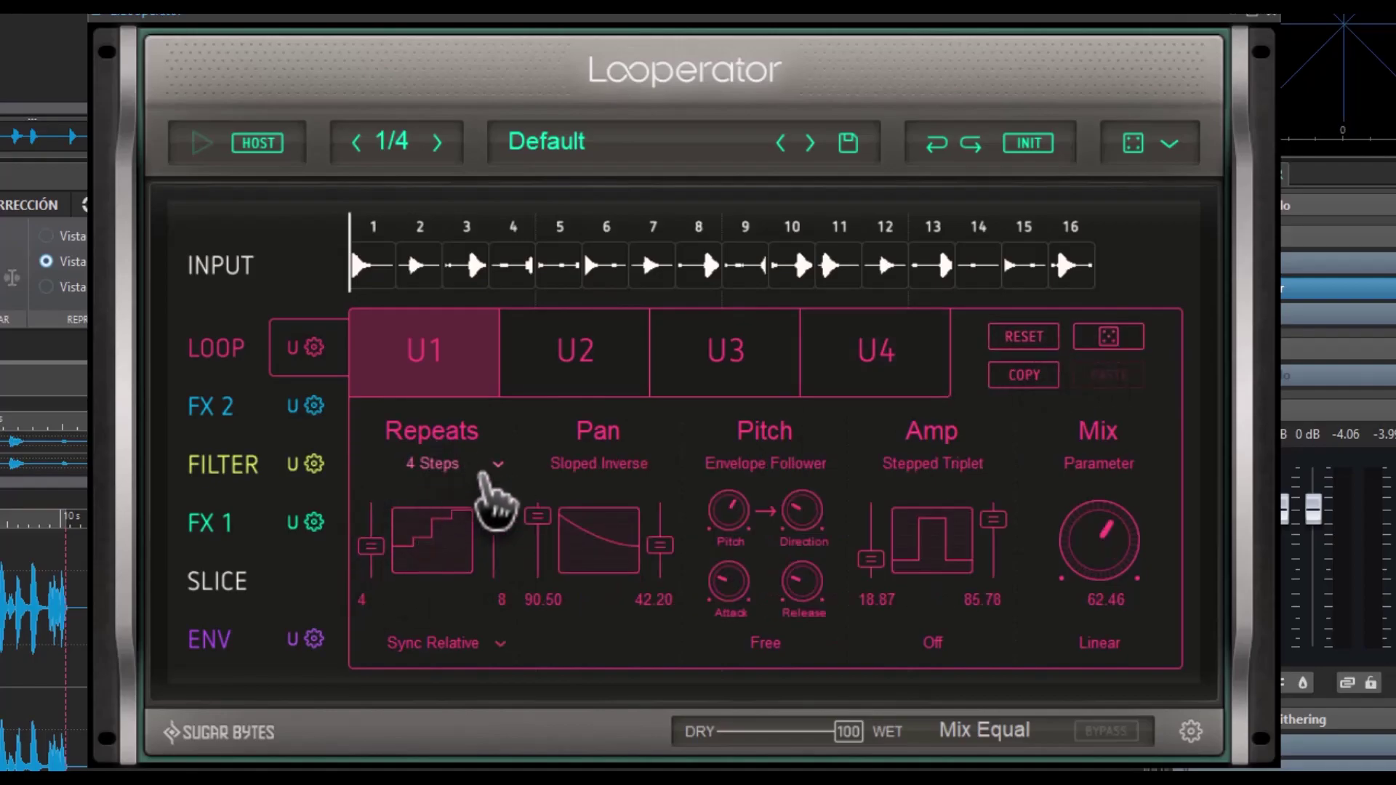
Set U1's Repeats modulation to Random and lower its Max value
left_click(490, 483)
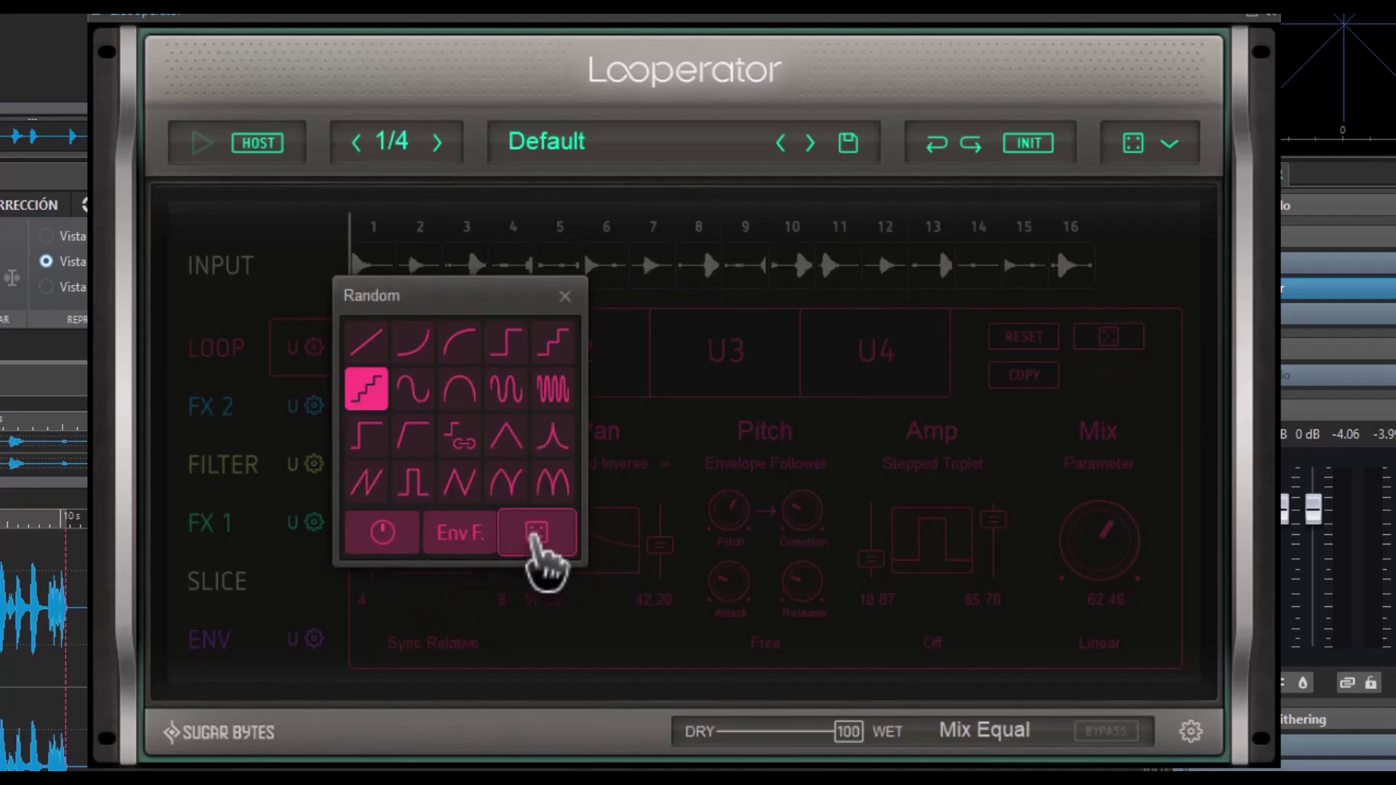
left_click(536, 533)
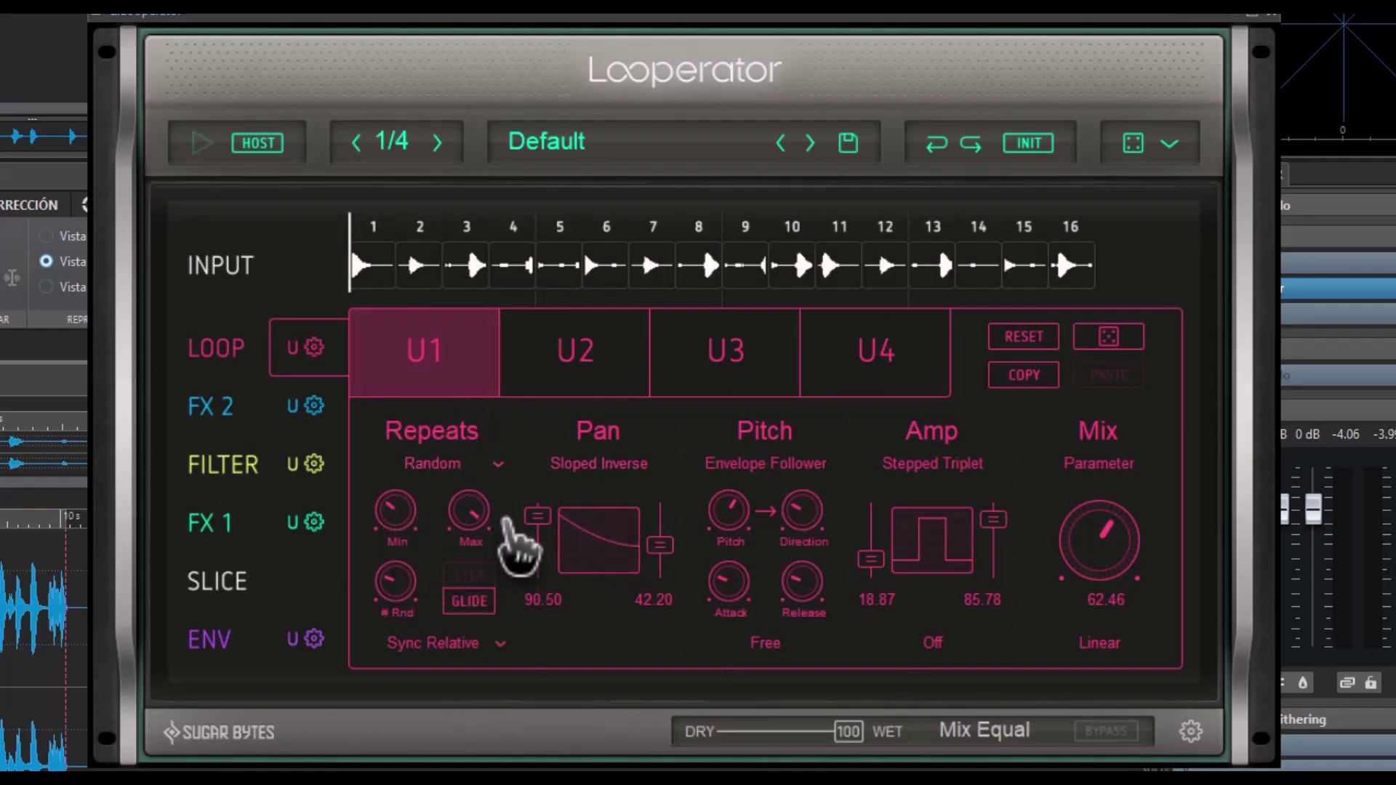
left_click_drag(473, 553, 491, 560)
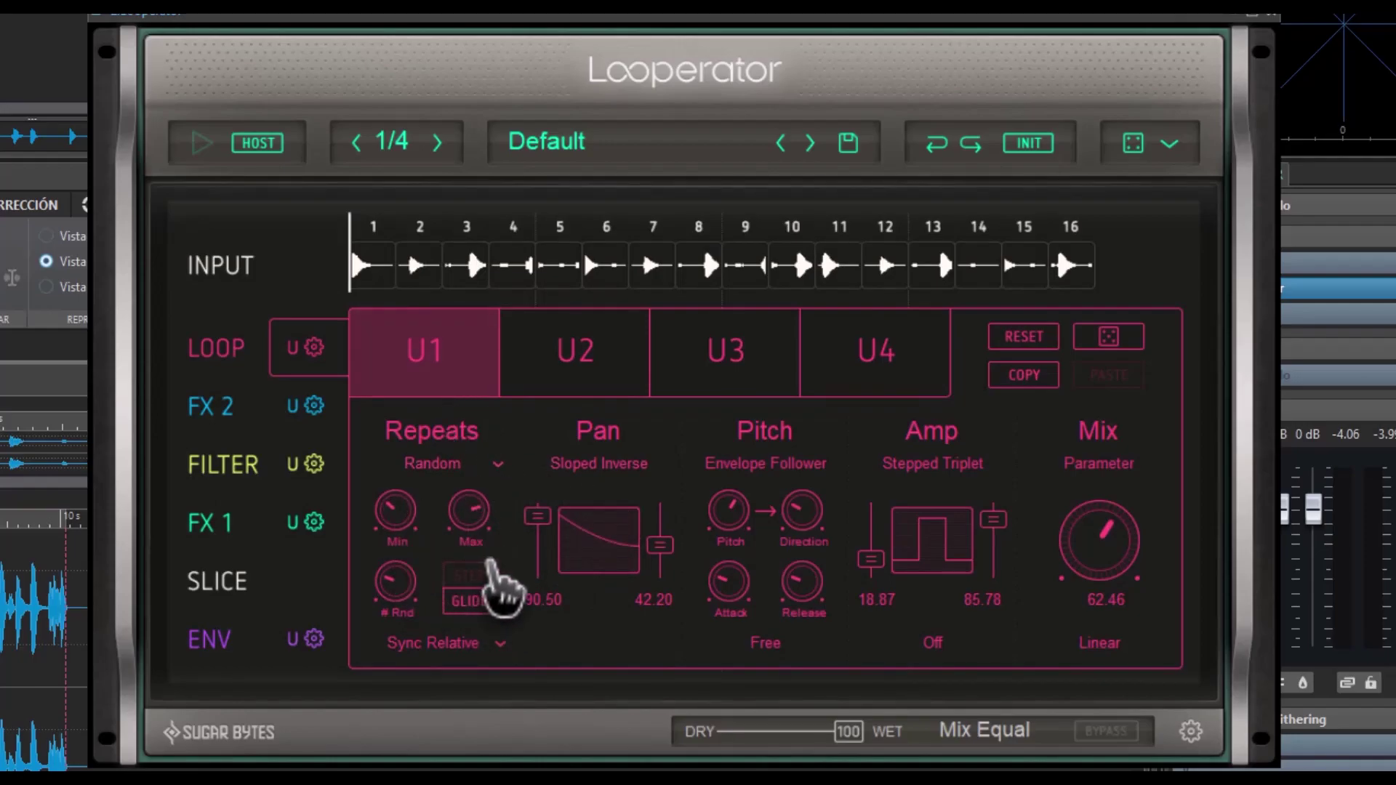
Change U1's Repeats modulation to Short Attack and set its range from 2 to 5
left_click(469, 471)
left_click(418, 447)
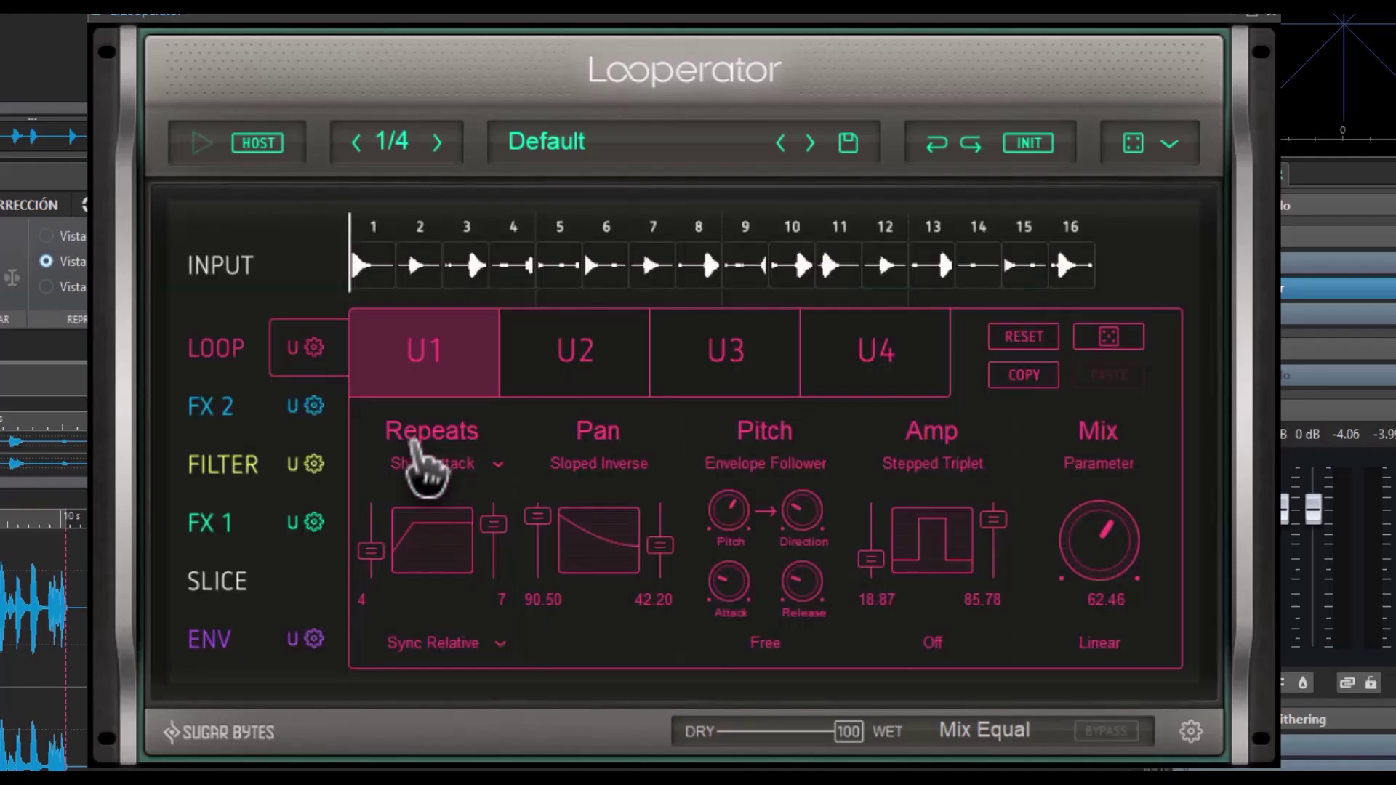
left_click_drag(373, 550, 396, 614)
left_click_drag(493, 517, 480, 560)
mouse_move(372, 570)
left_mouse_down()
mouse_move(375, 508)
mouse_move(373, 579)
left_mouse_up()
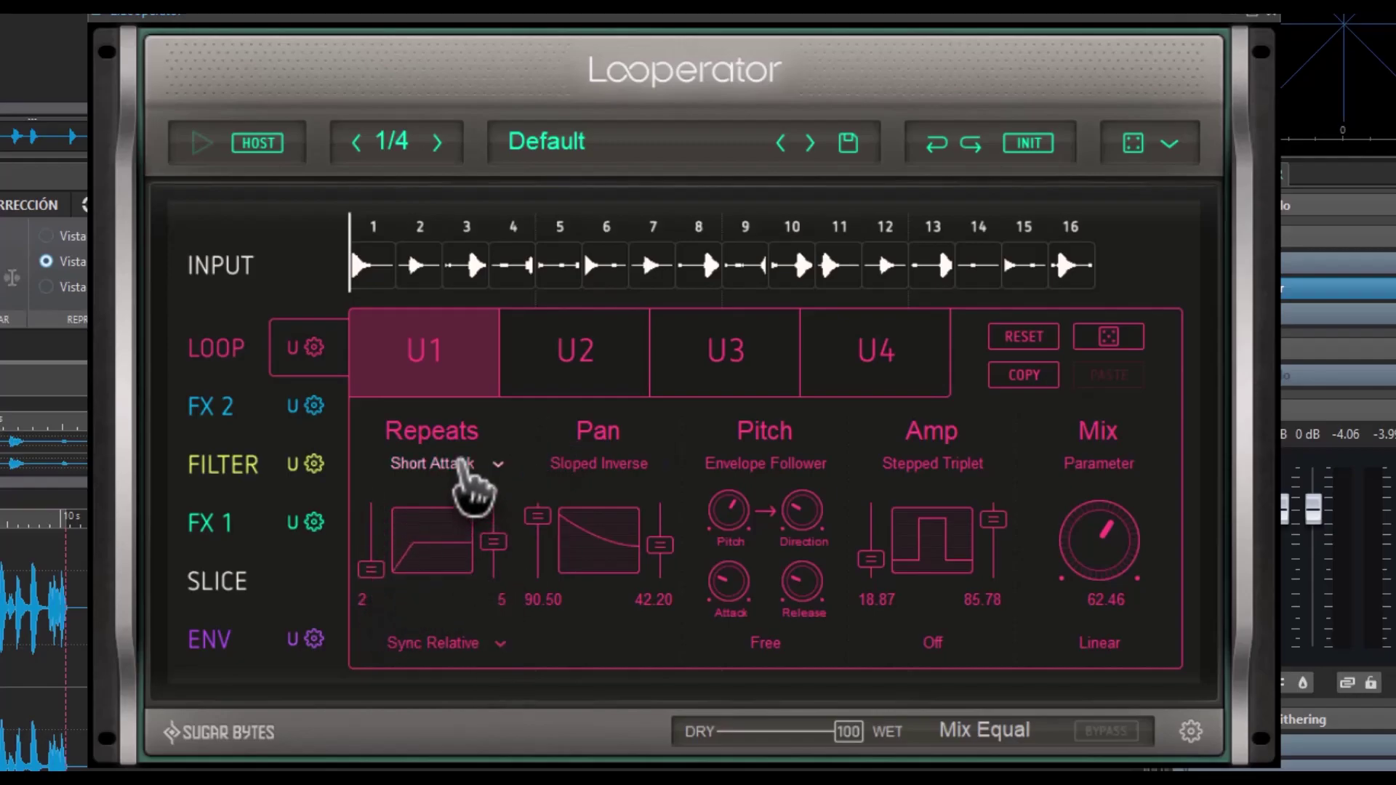
Change U1's Repeats modulation to Sloped with a range of 3 to 6, and review its sync modes, keeping Sync Relative
left_click(454, 463)
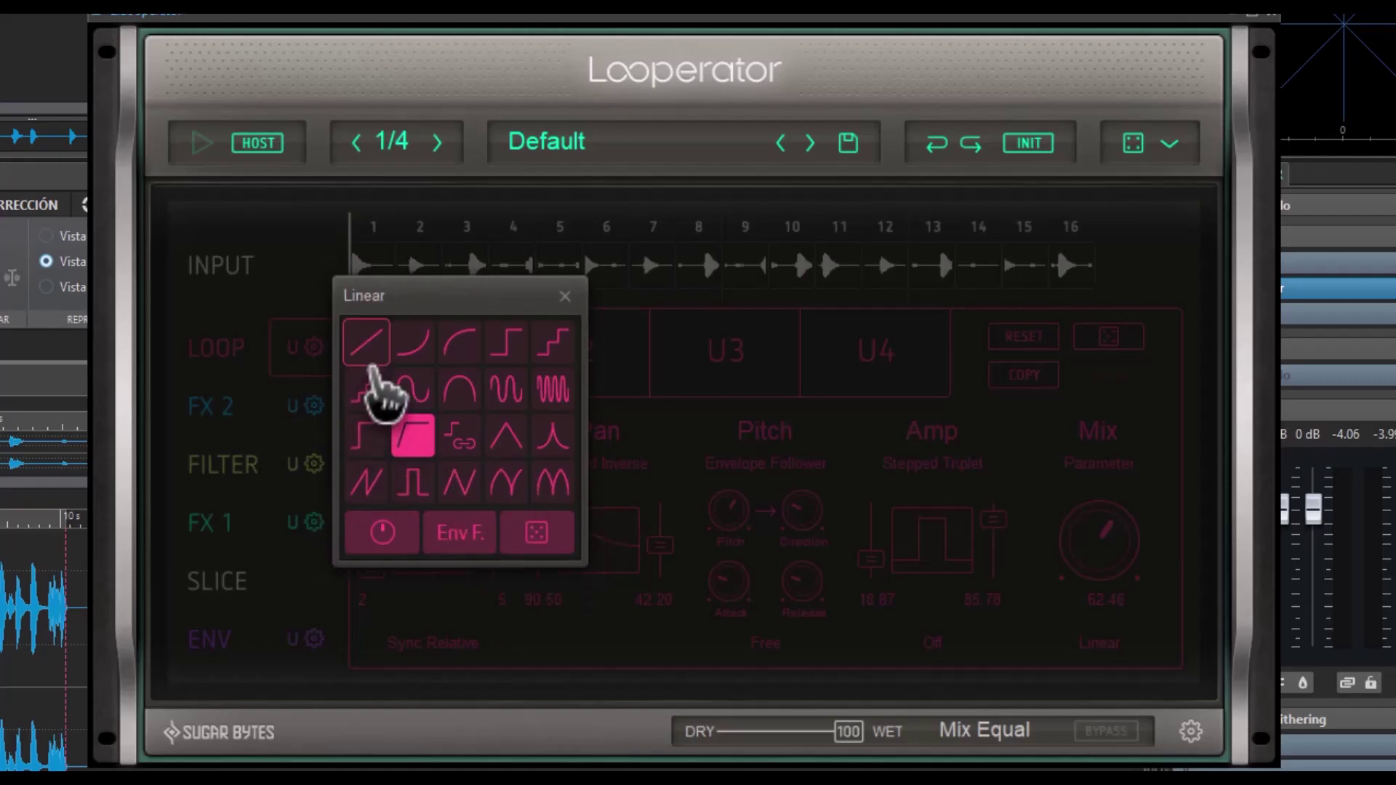
left_click(409, 349)
mouse_move(365, 571)
left_mouse_down()
mouse_move(365, 509)
mouse_move(364, 568)
left_mouse_up()
left_click_drag(494, 541, 493, 525)
left_click(479, 655)
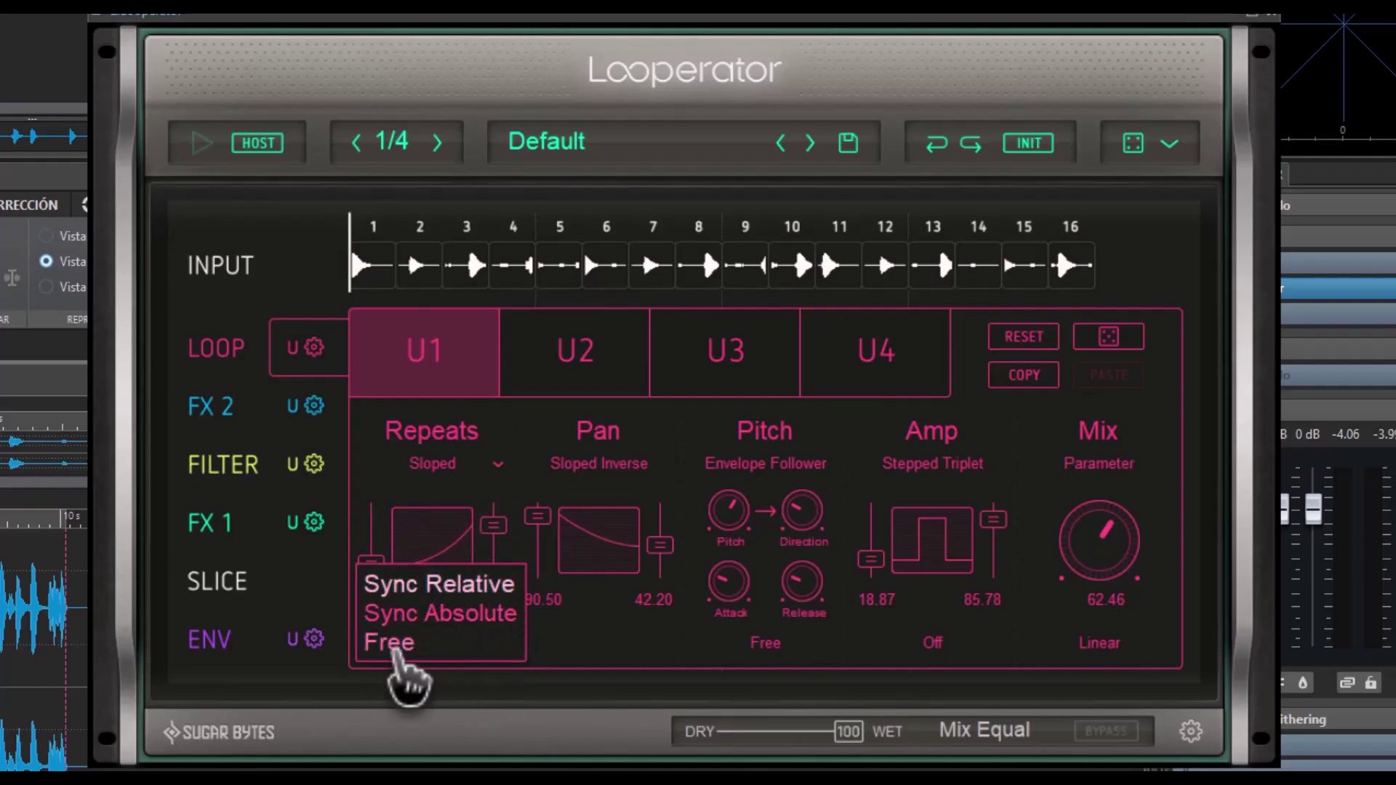
left_click(569, 691)
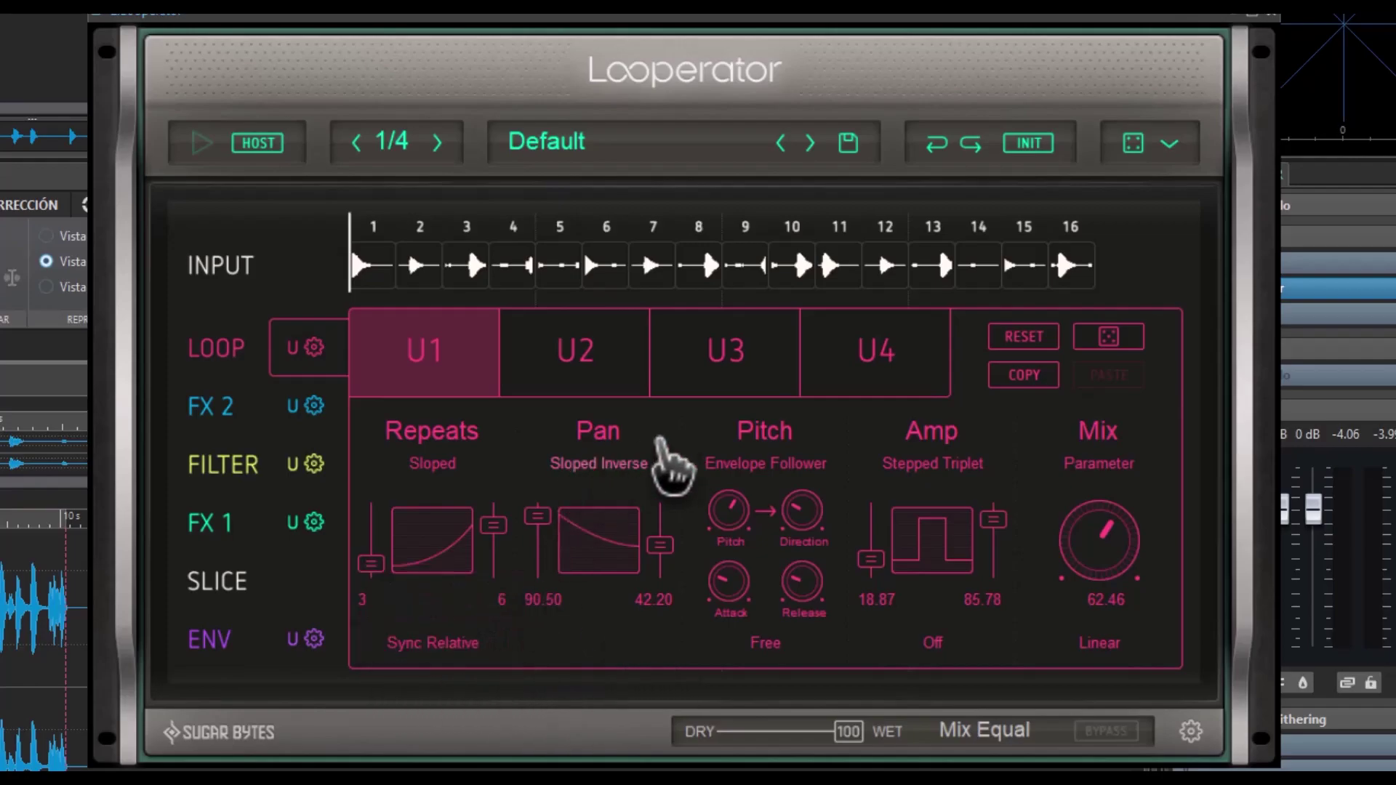
Review the Pan modulation selector and the U3 slot's Mix modulation and curve options, keeping Linear
left_click(647, 462)
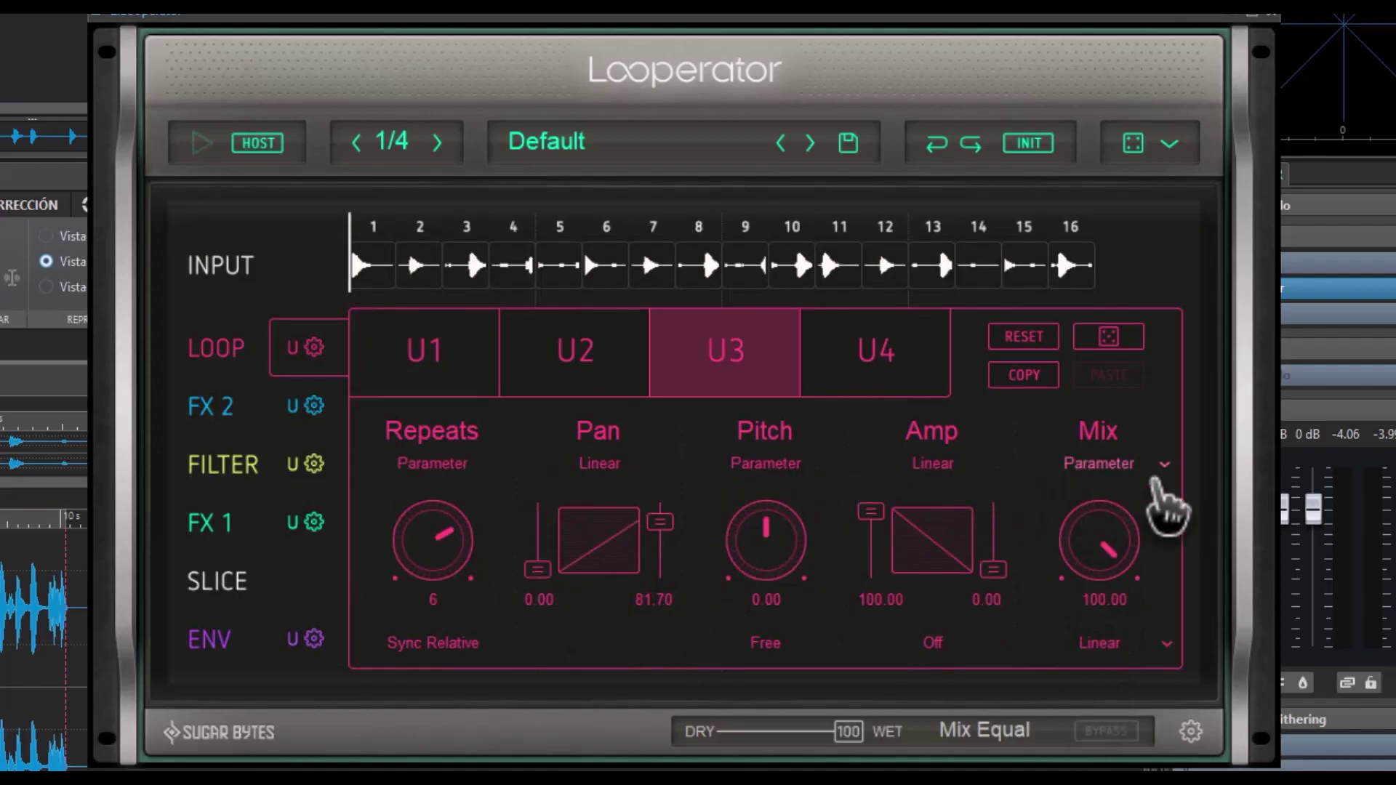
left_click(1162, 469)
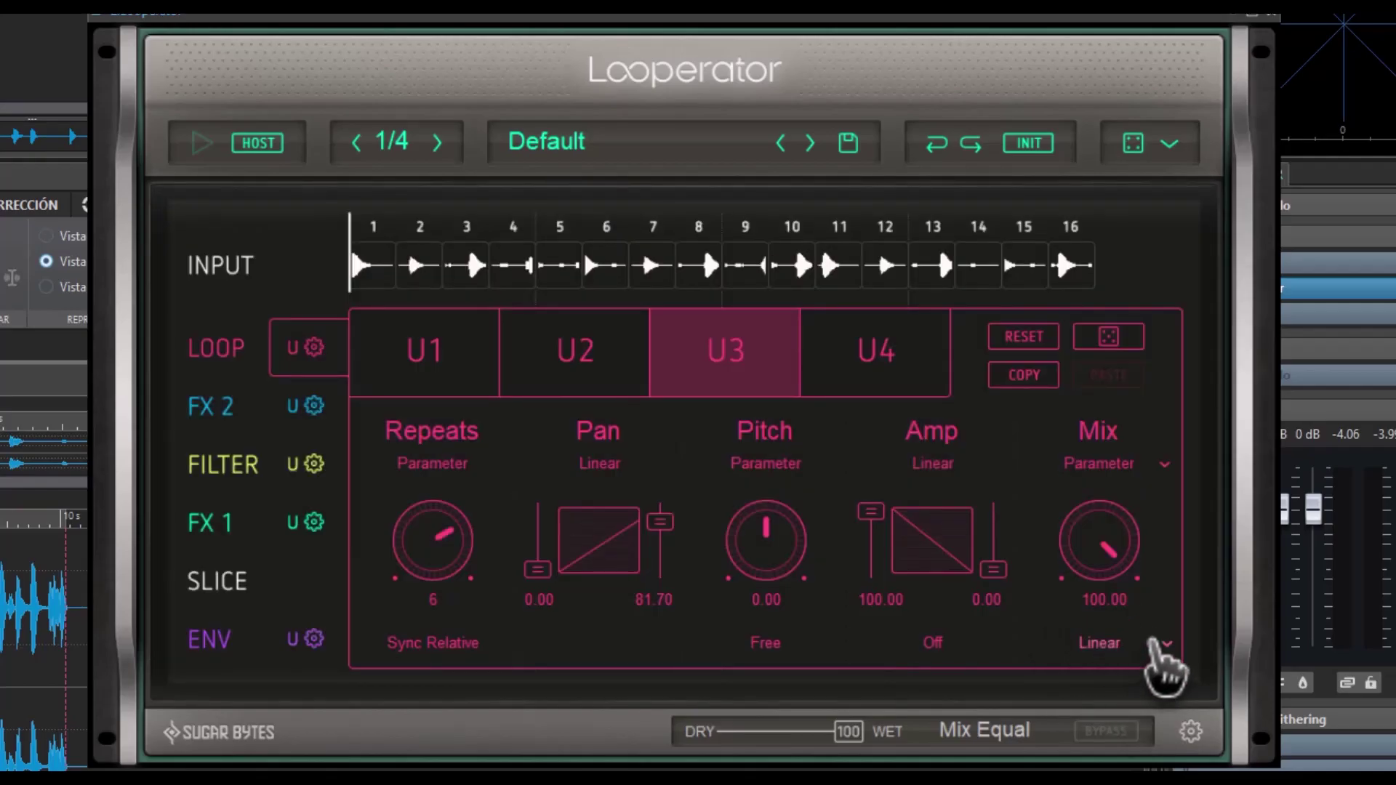
left_click(1163, 646)
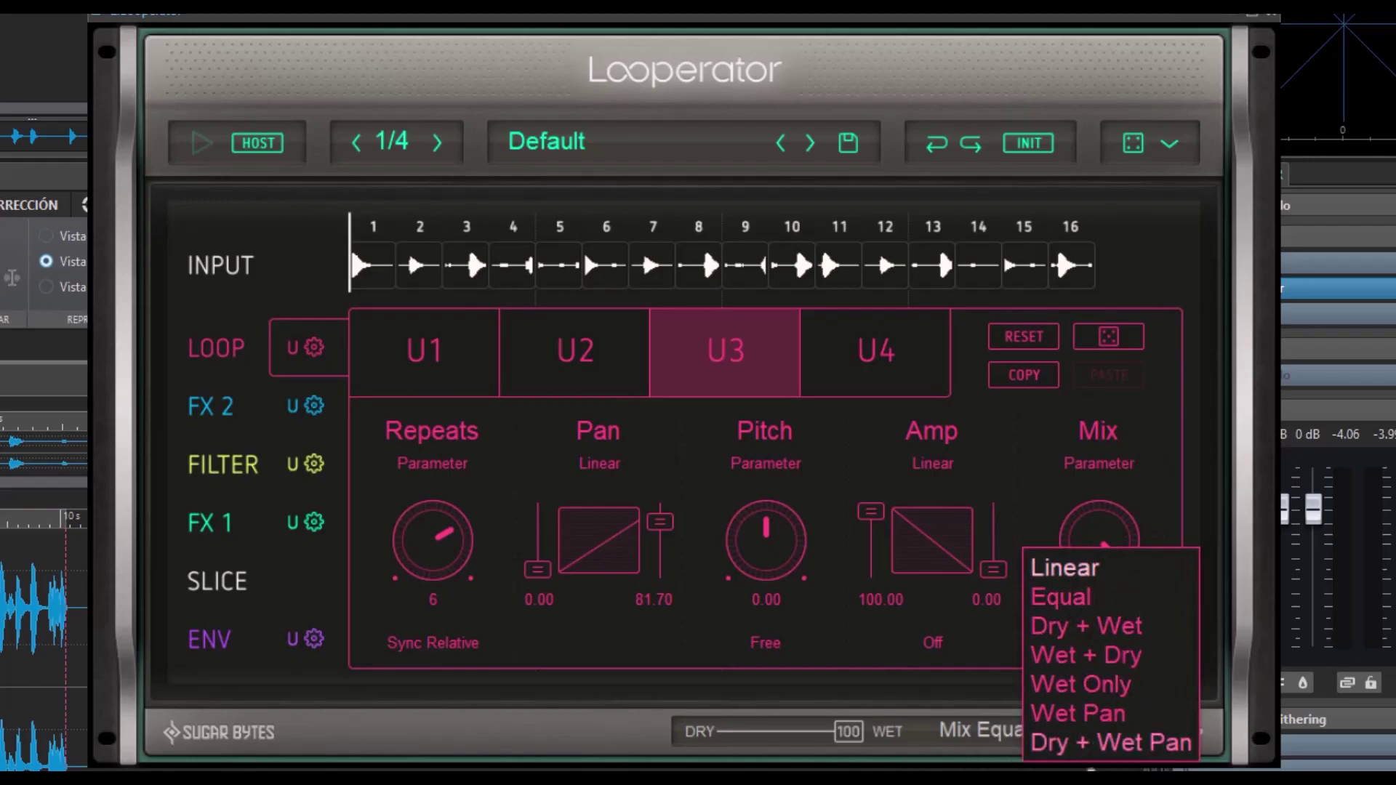
left_click(1068, 569)
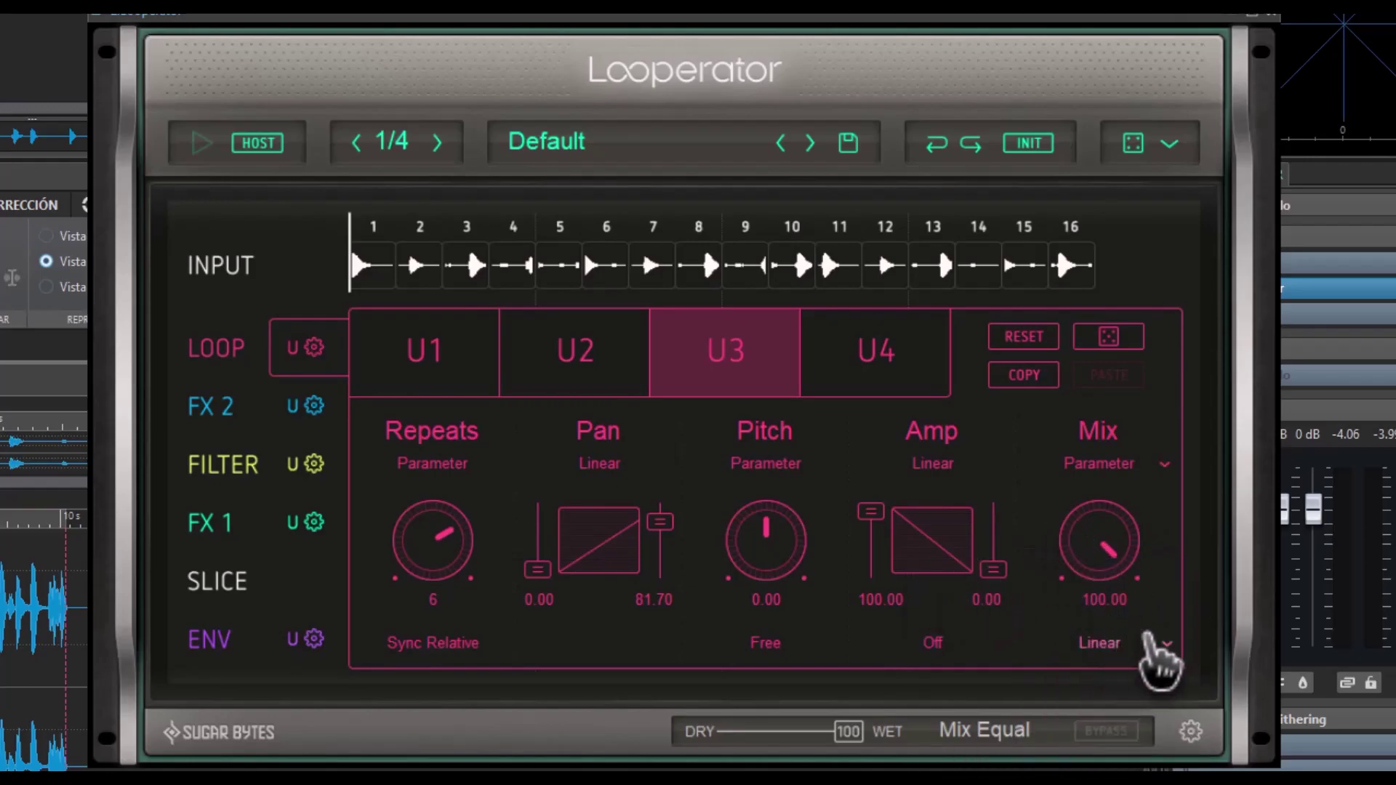
Try U3's Mix curve as Equal, switch it to Wet Pan, and set the Mix amount to 86.50
left_click(1163, 646)
left_click(1083, 592)
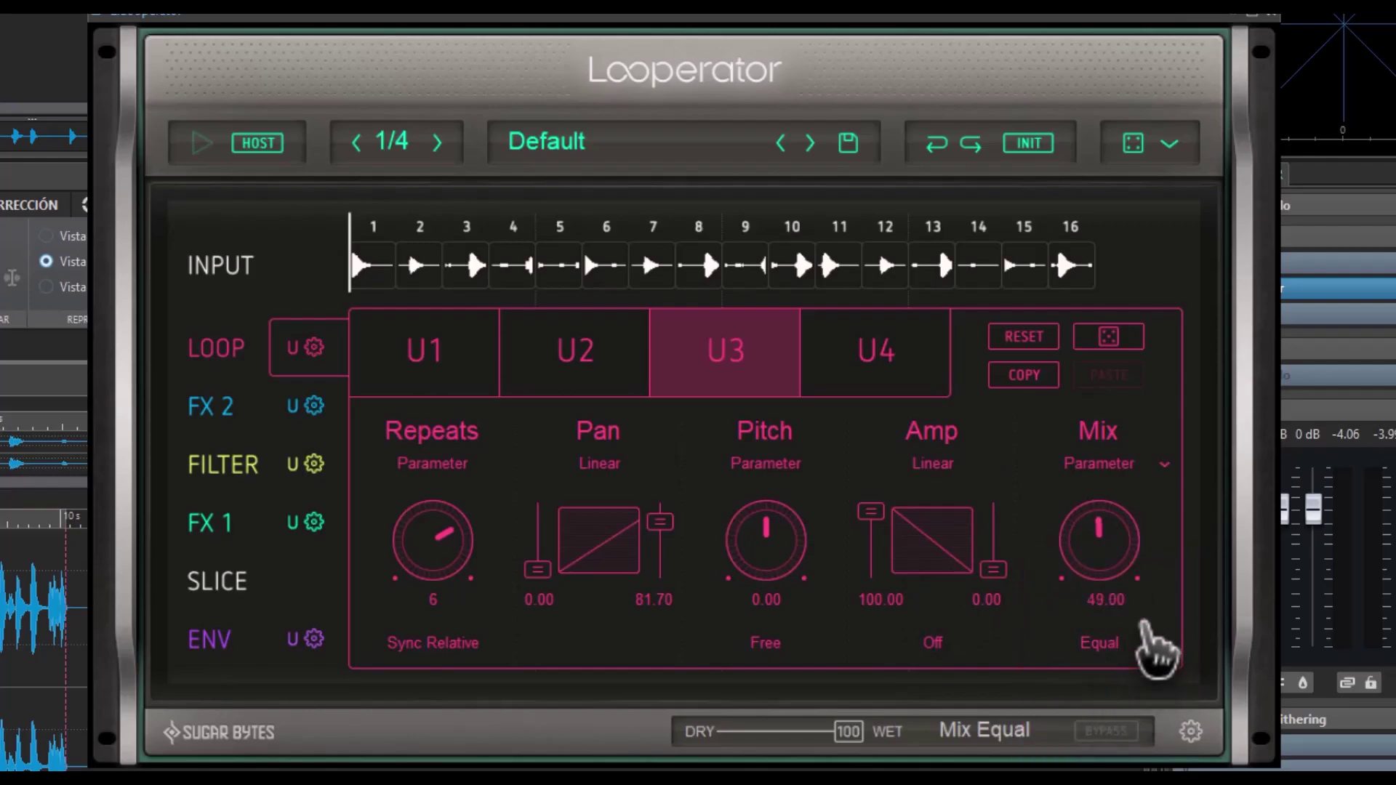
left_click(1159, 652)
left_click(1087, 710)
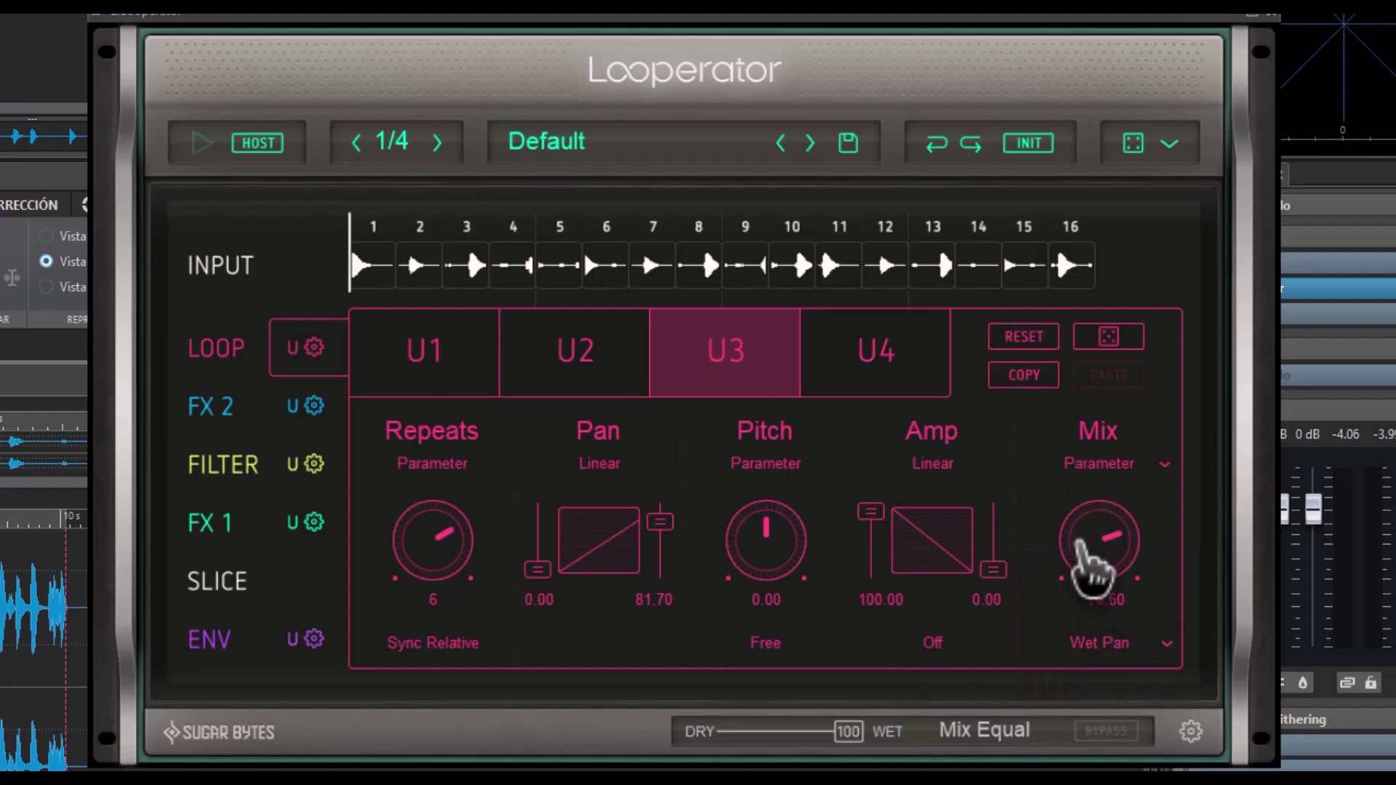
left_click_drag(1078, 542, 1084, 484)
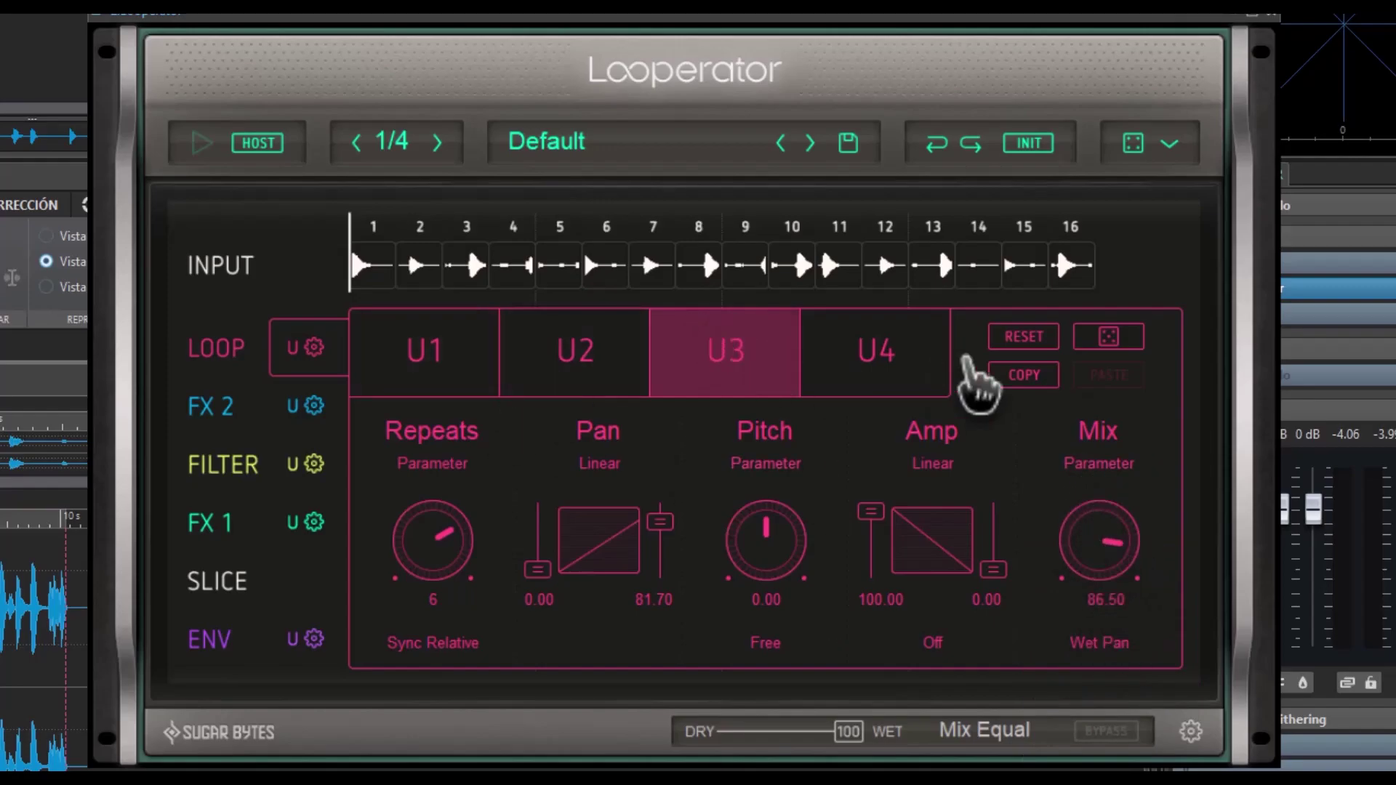
Look through the Loop track's U3 and U4 slot parameters and return to the sequencer grid
left_click(915, 346)
left_click(759, 375)
left_click(908, 365)
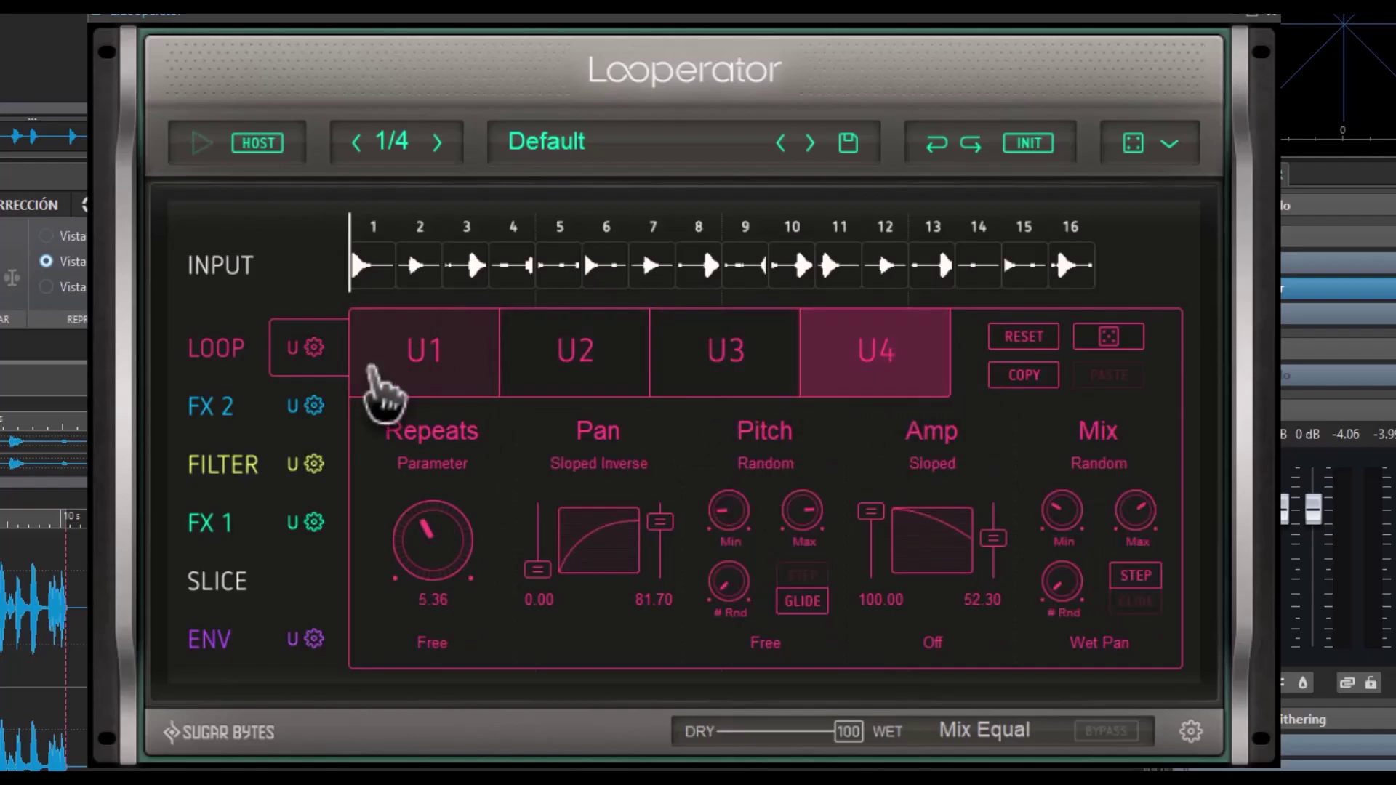
left_click(314, 344)
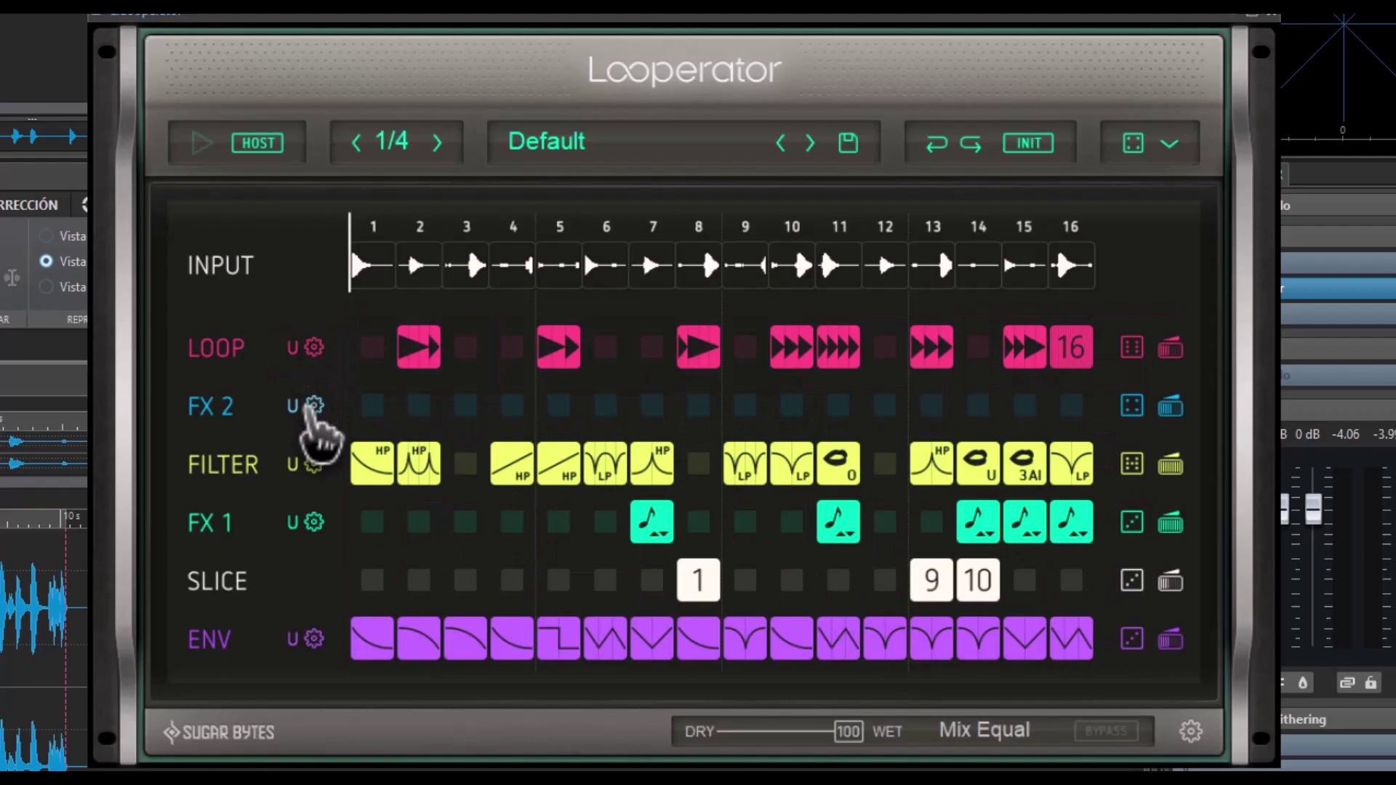
Open the FX 2 track's user effects and change the U2 slot from Reverb to Vinyl
left_click(311, 404)
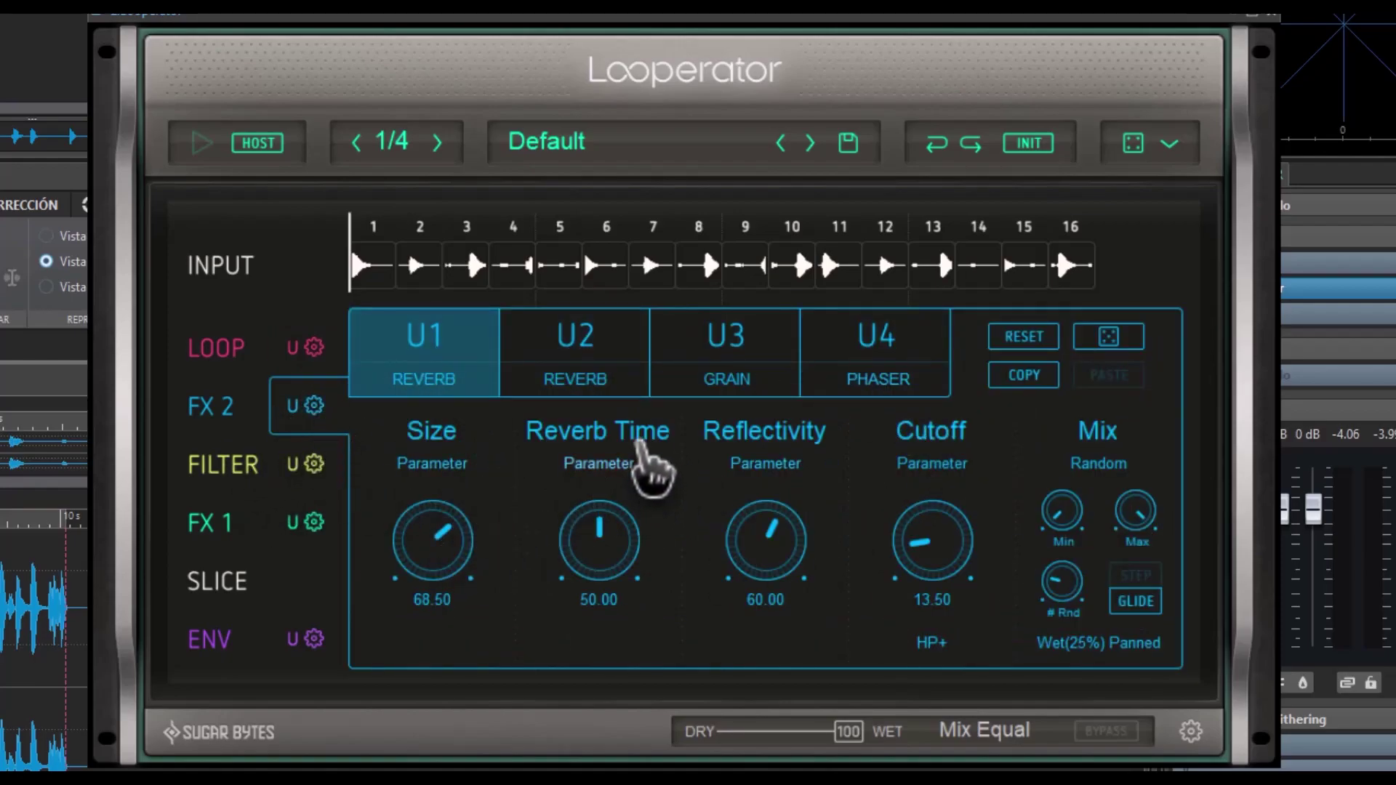
left_click(590, 349)
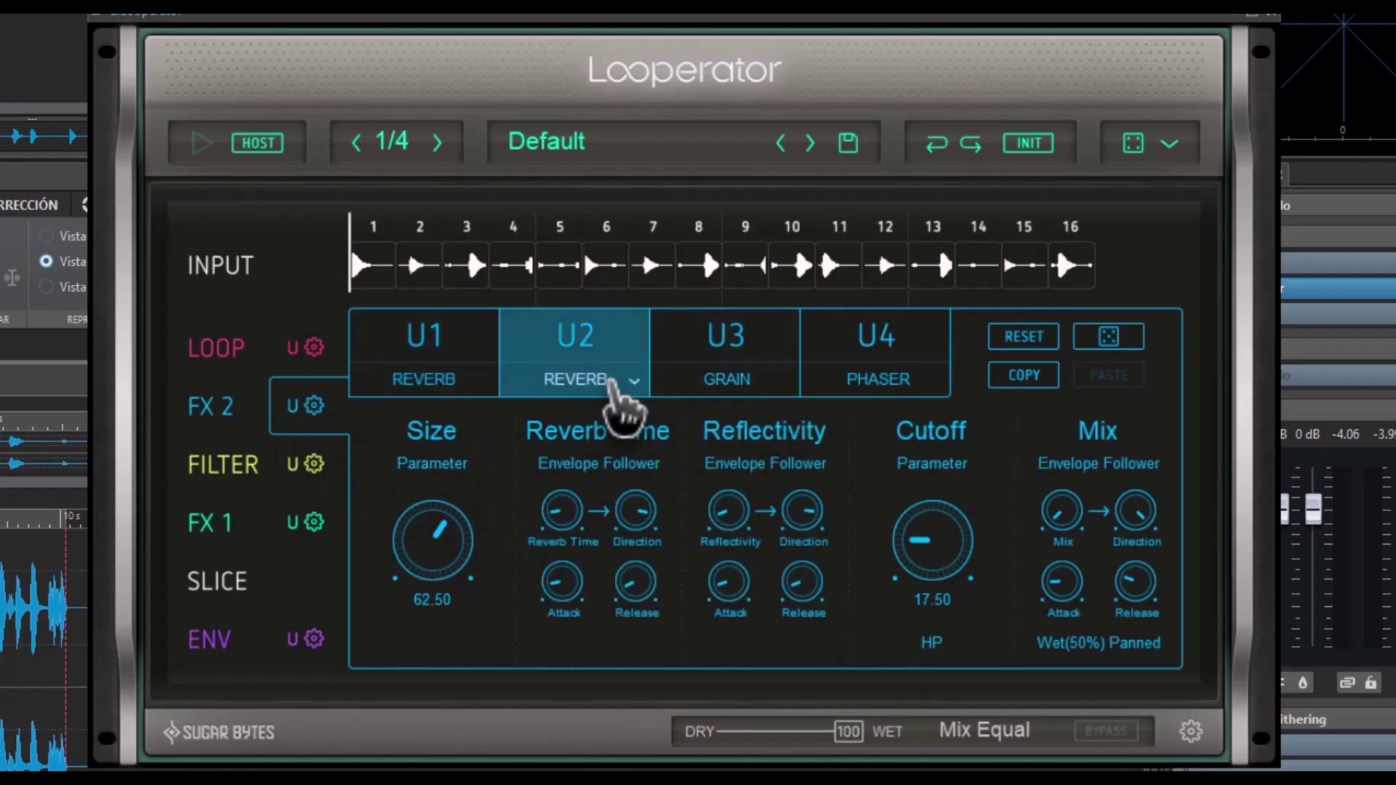
left_click(625, 391)
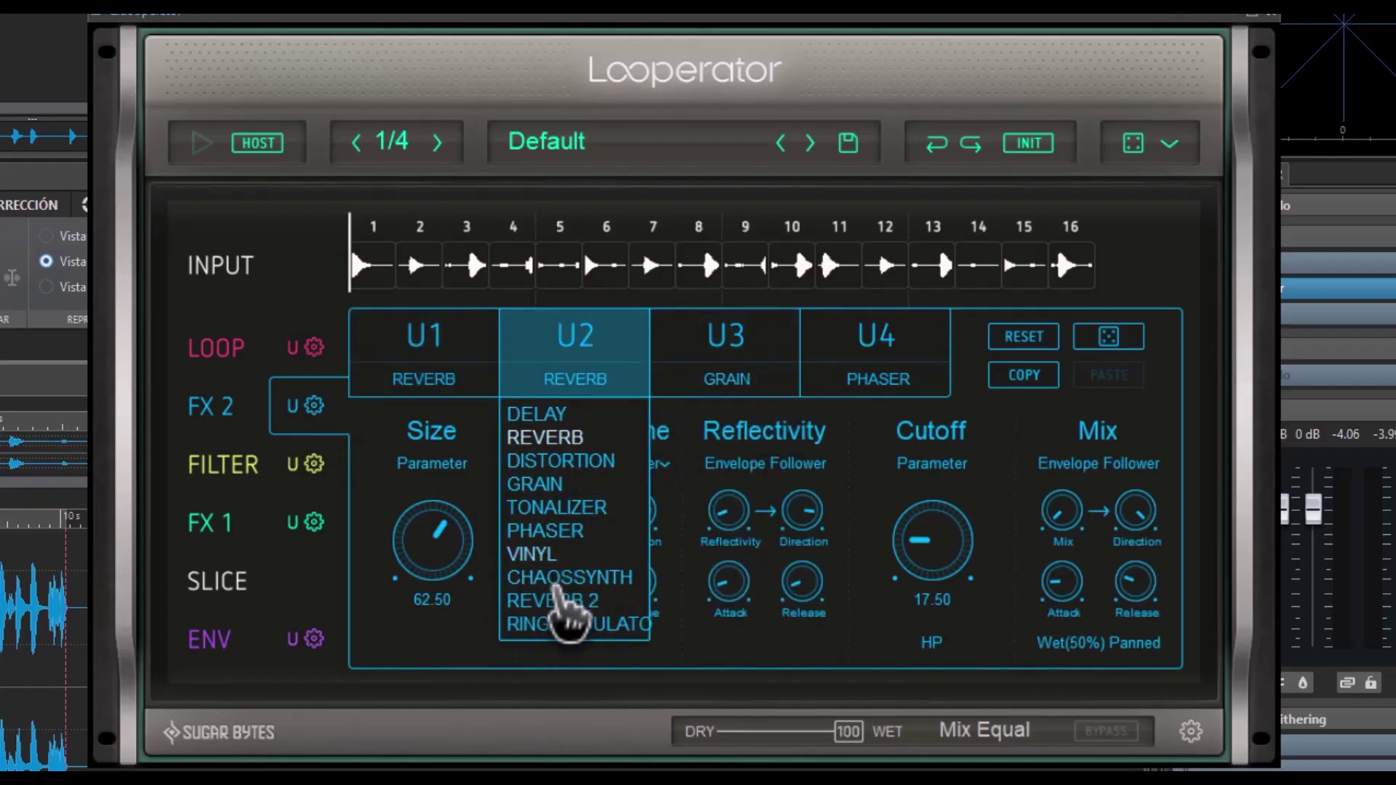
left_click(543, 557)
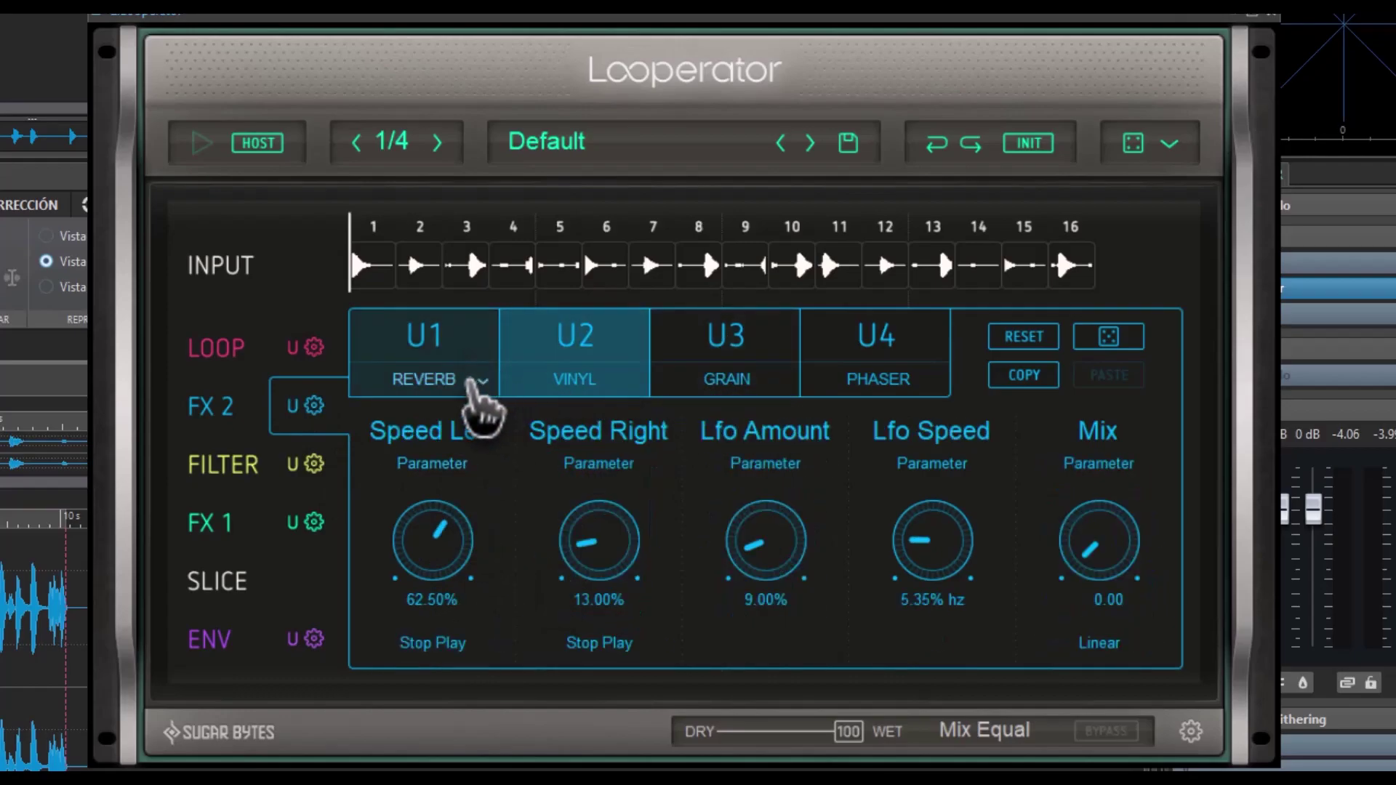
Review the Filter track's U1 effect types, keeping Filter, and view the FX 1 track's user effect settings
left_click(320, 466)
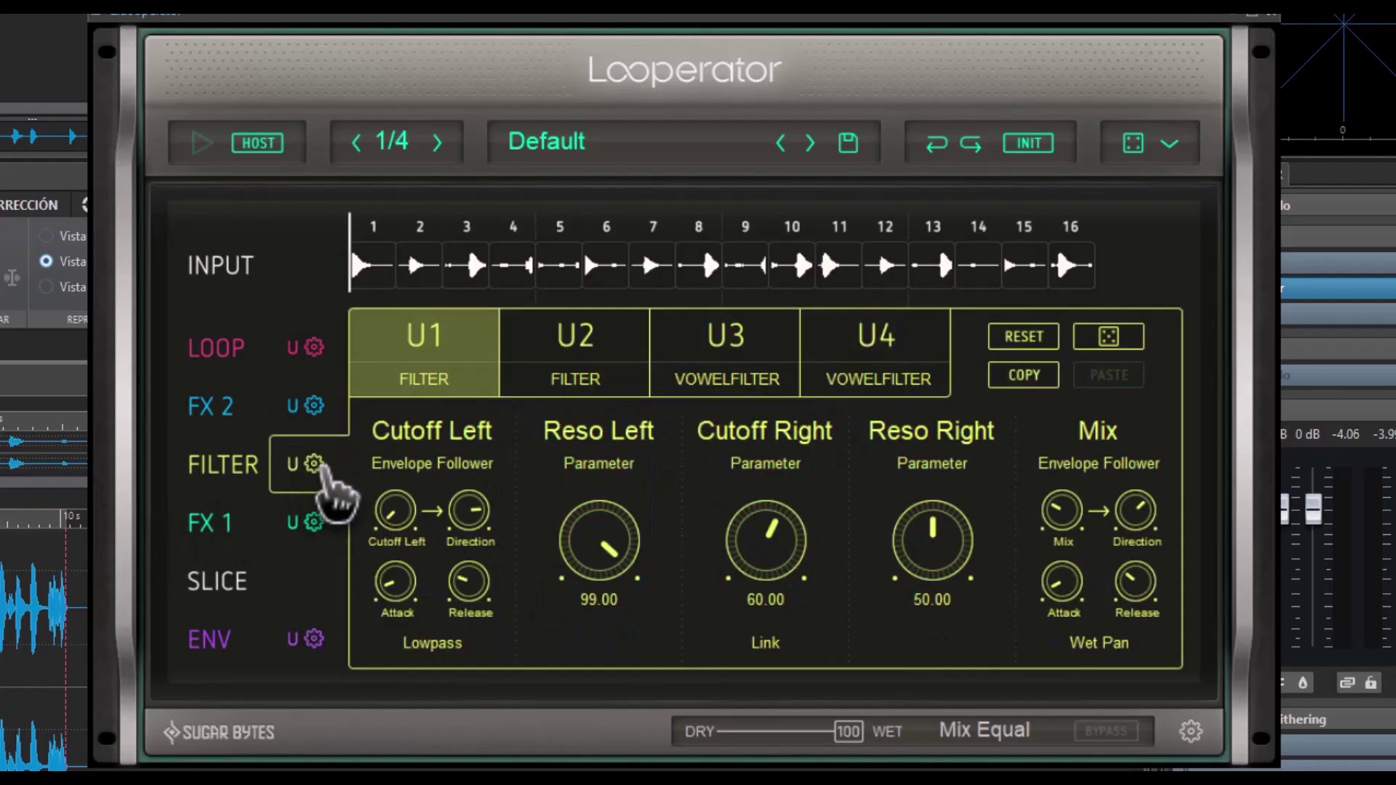
left_click(485, 465)
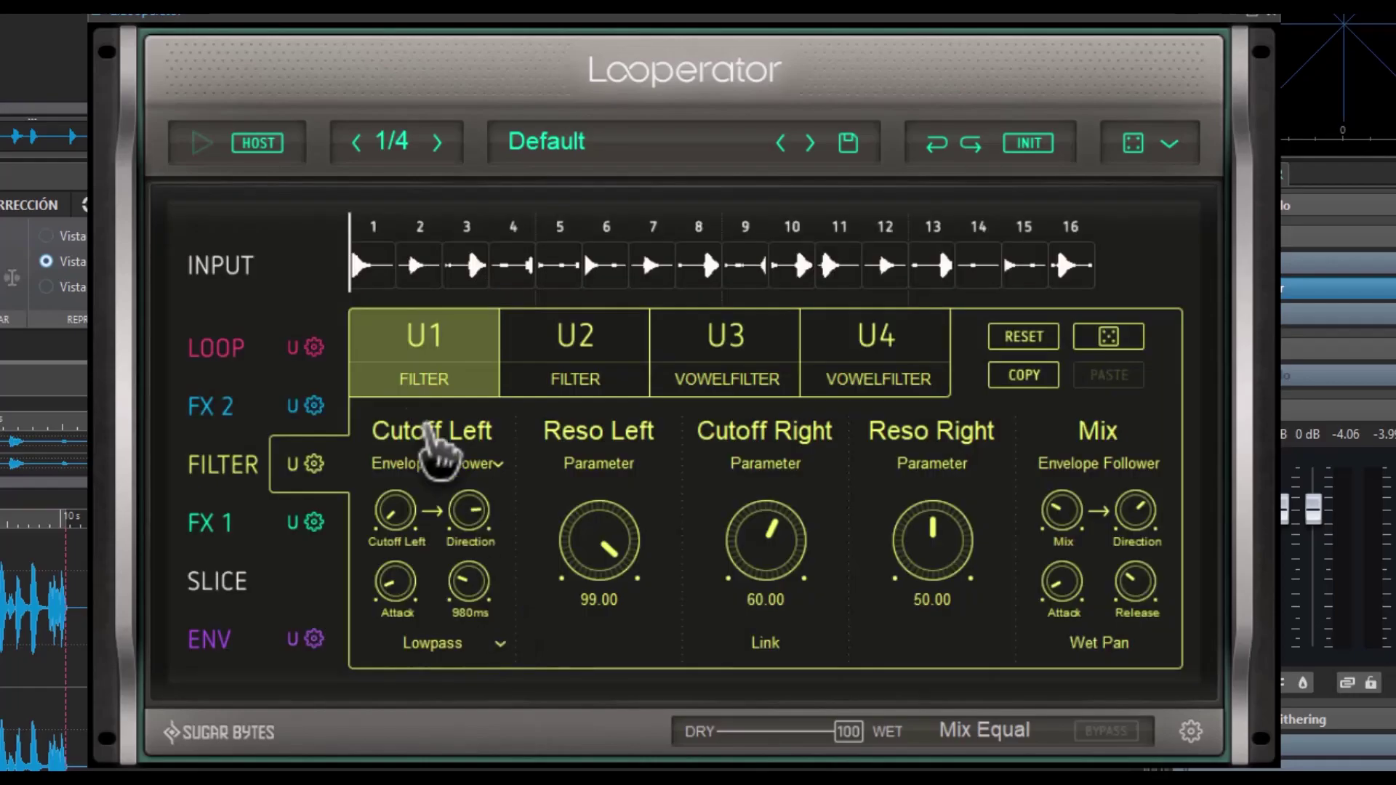
left_click(443, 460)
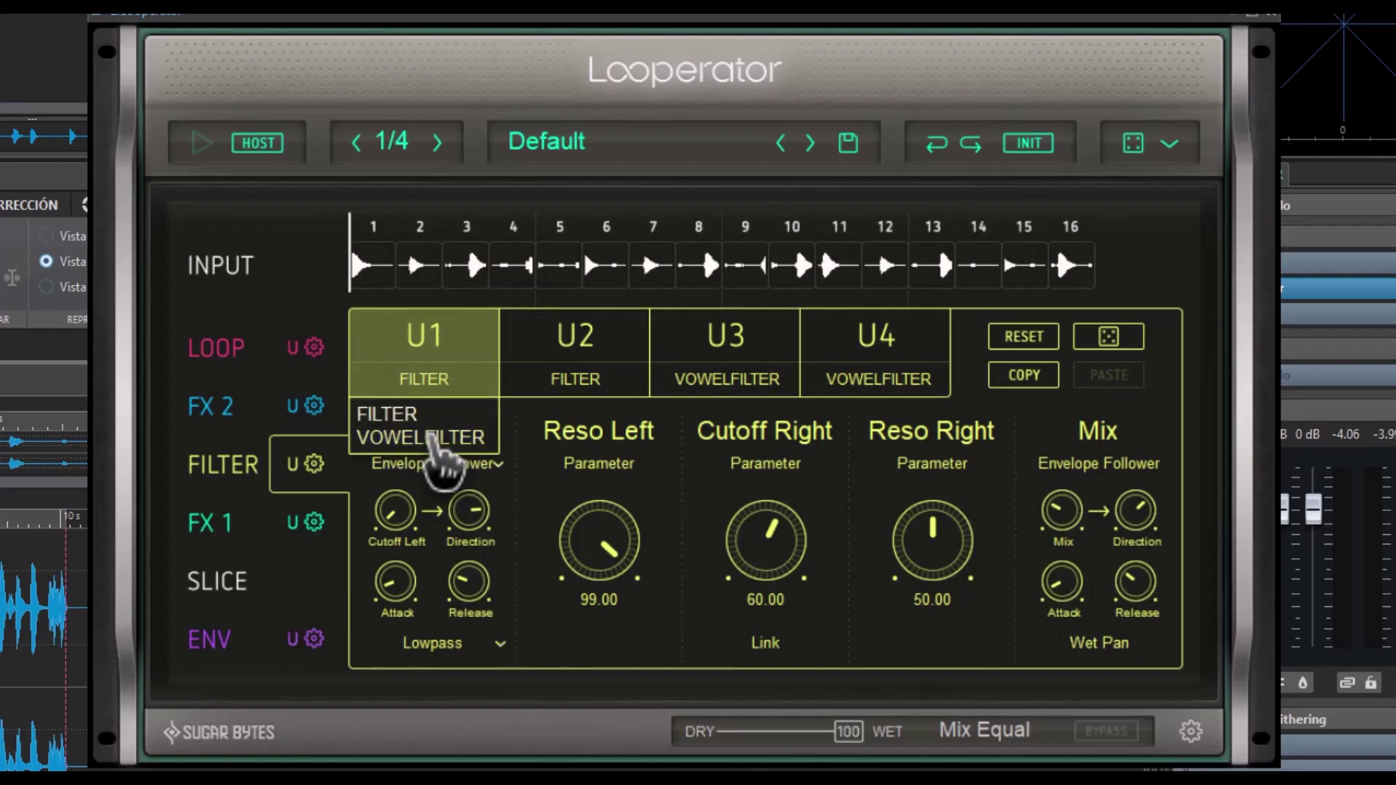
left_click(781, 392)
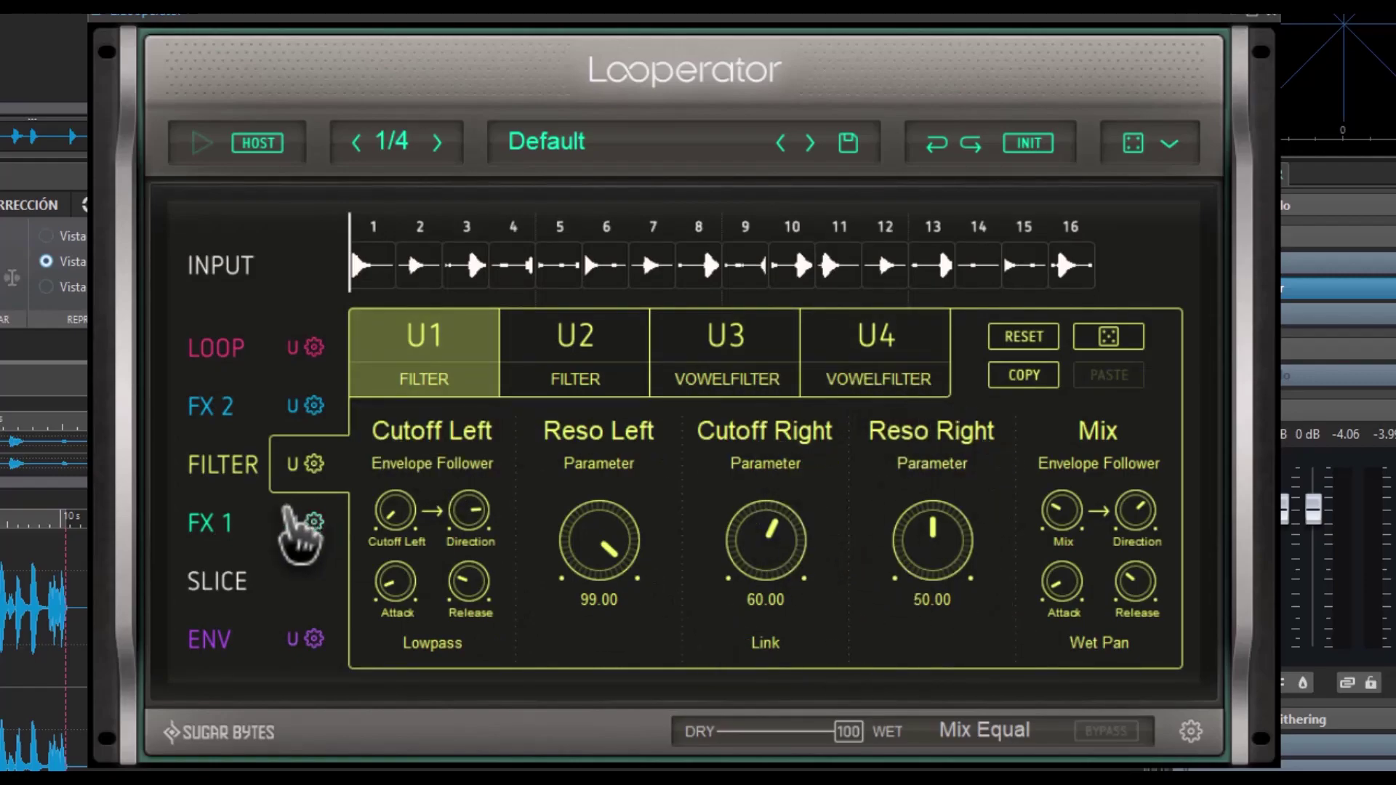
left_click(308, 520)
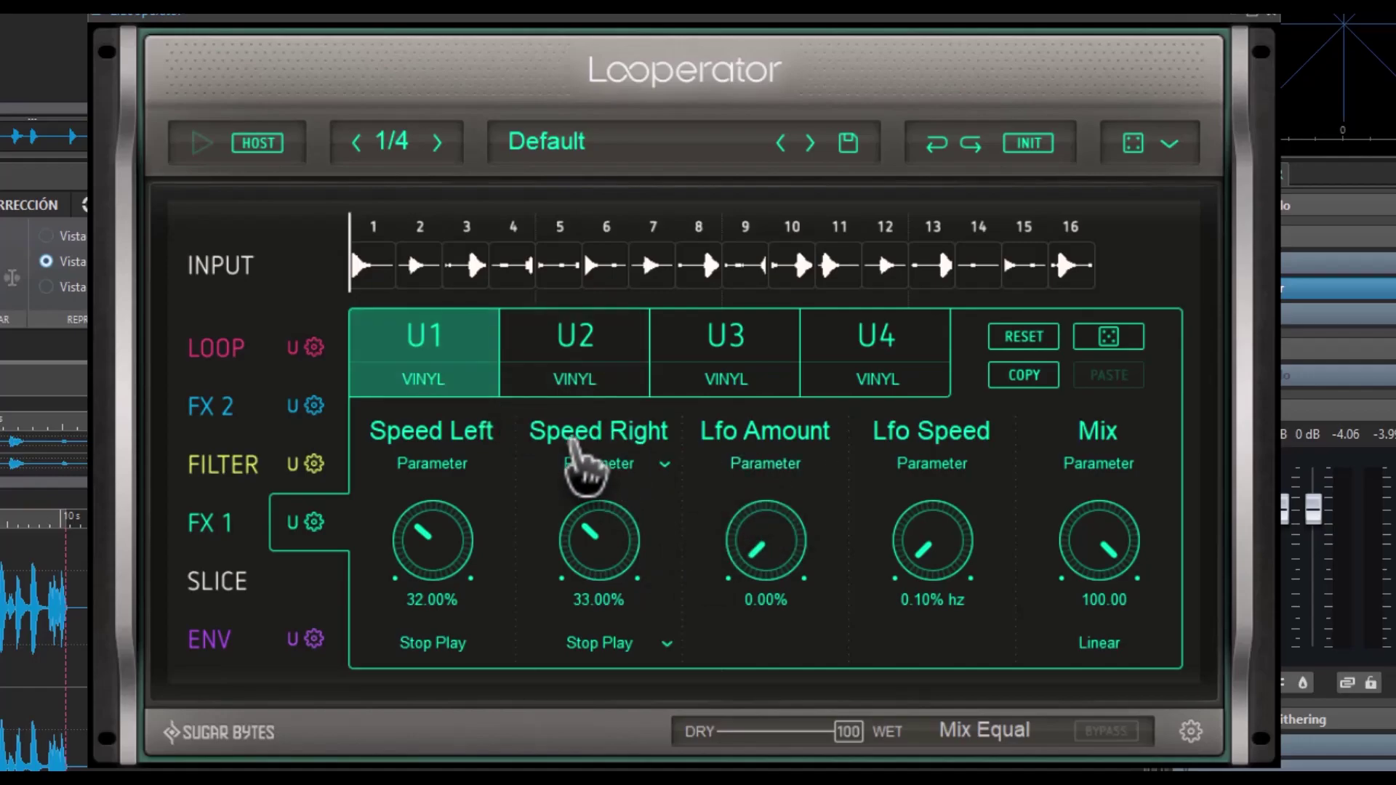
left_click(293, 522)
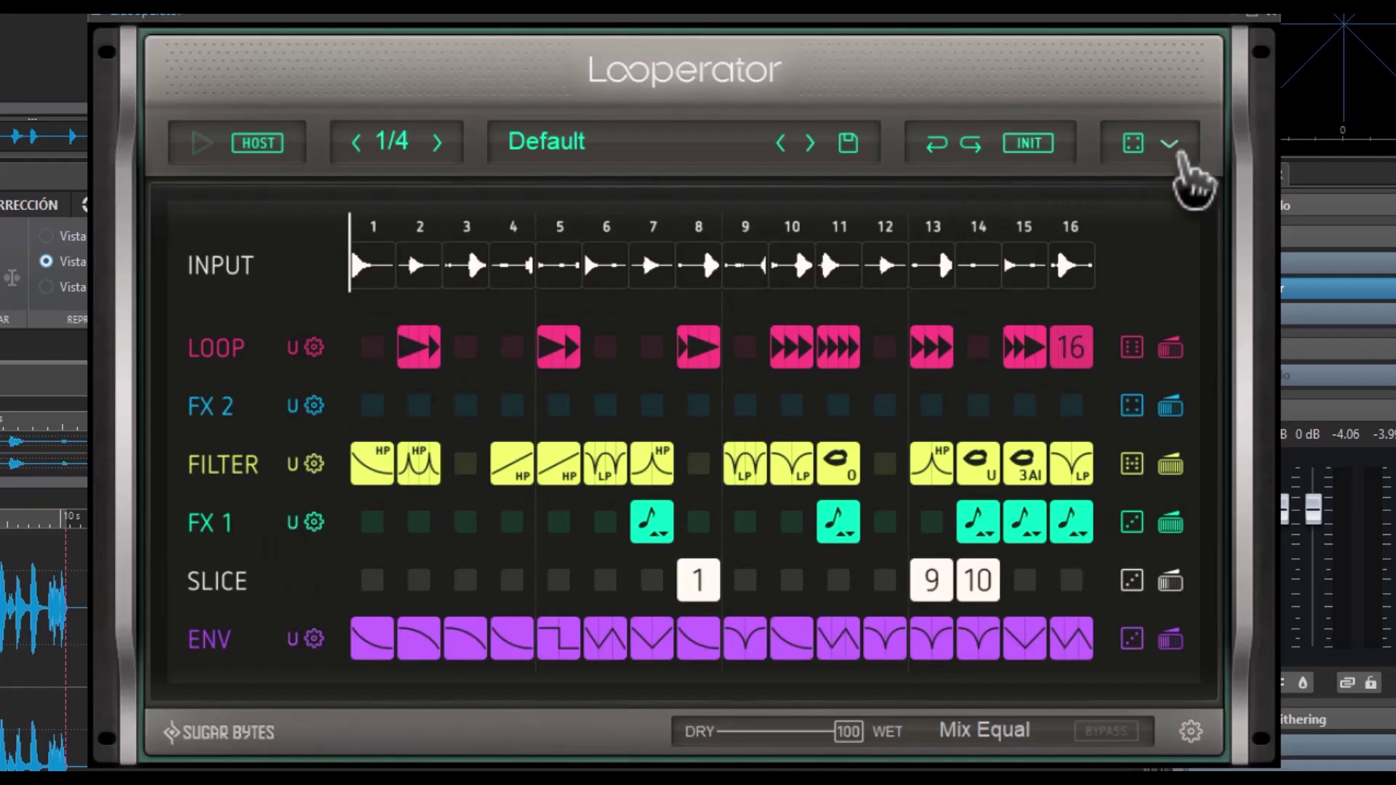
Initialize the pattern so that all tracks' steps are cleared
left_click(1046, 145)
left_click(1046, 200)
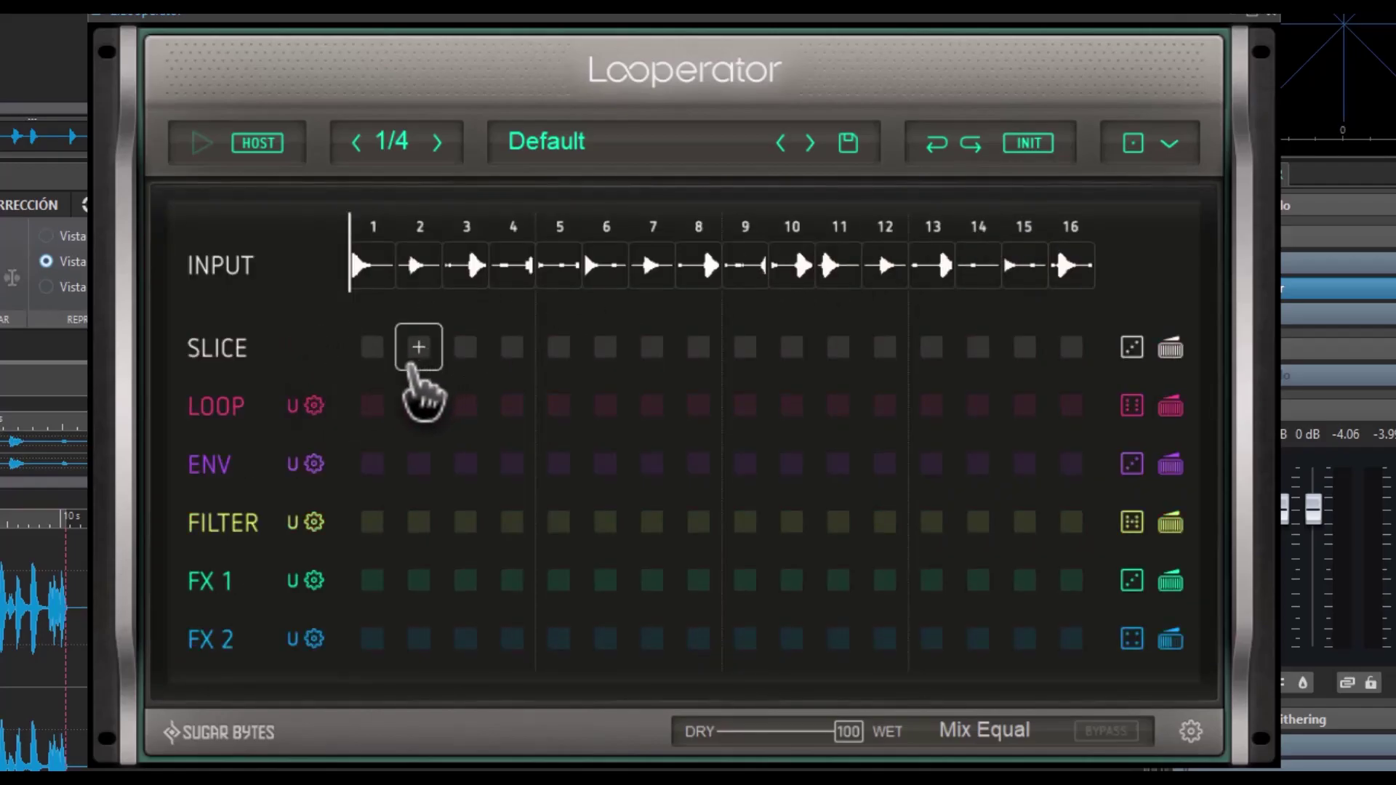
Assign slice 11 to step 1 of the Slice track and remove it again
left_click(372, 347)
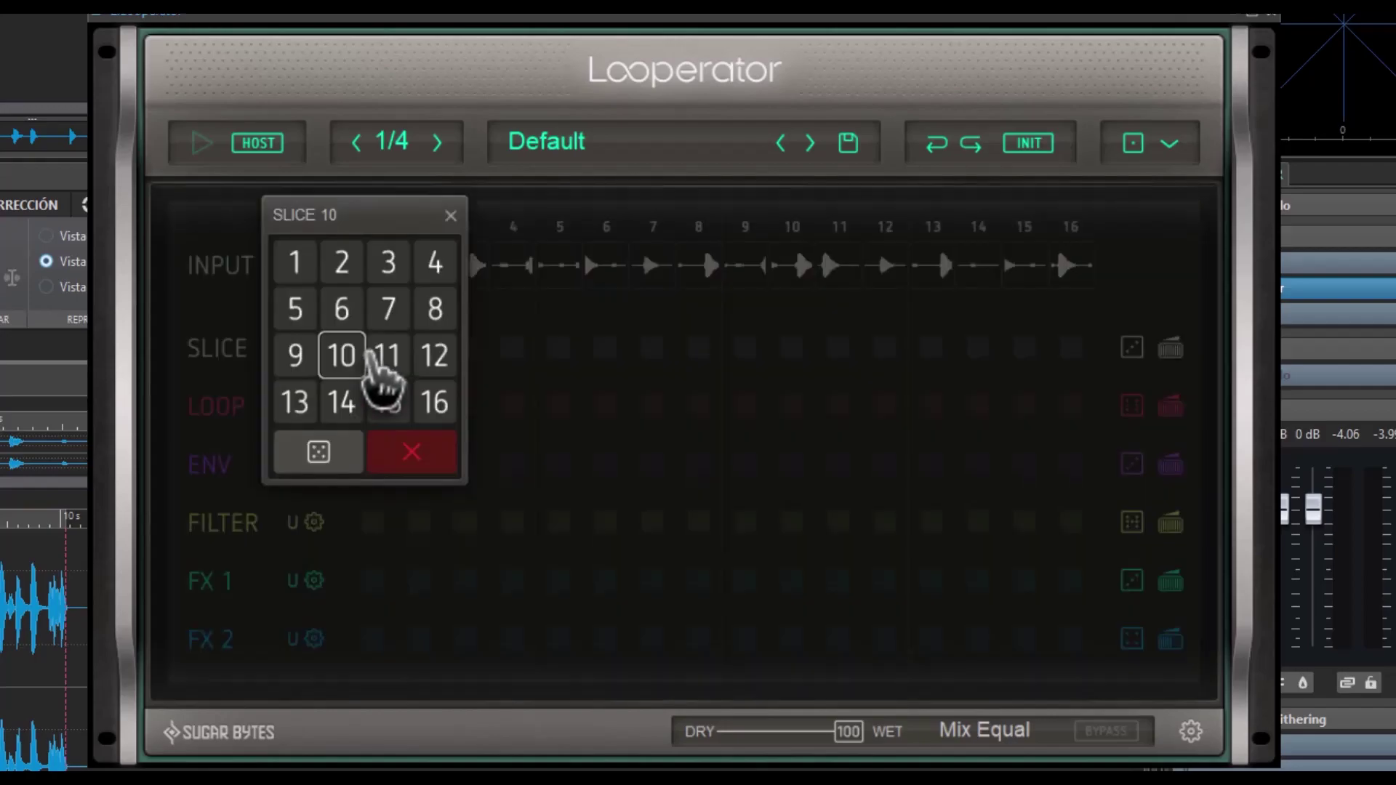
left_click(342, 262)
left_click(388, 402)
left_click(296, 309)
left_click(295, 263)
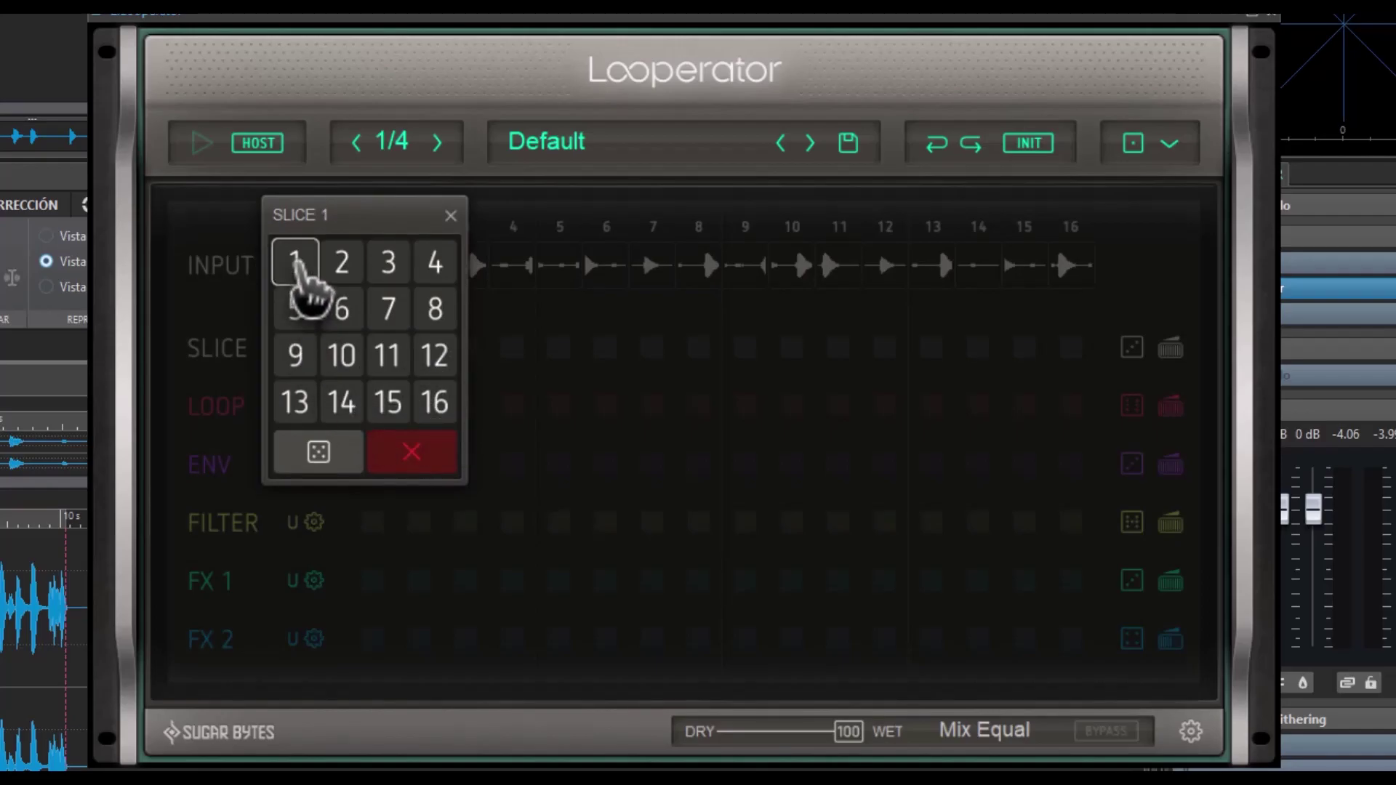
left_click(385, 351)
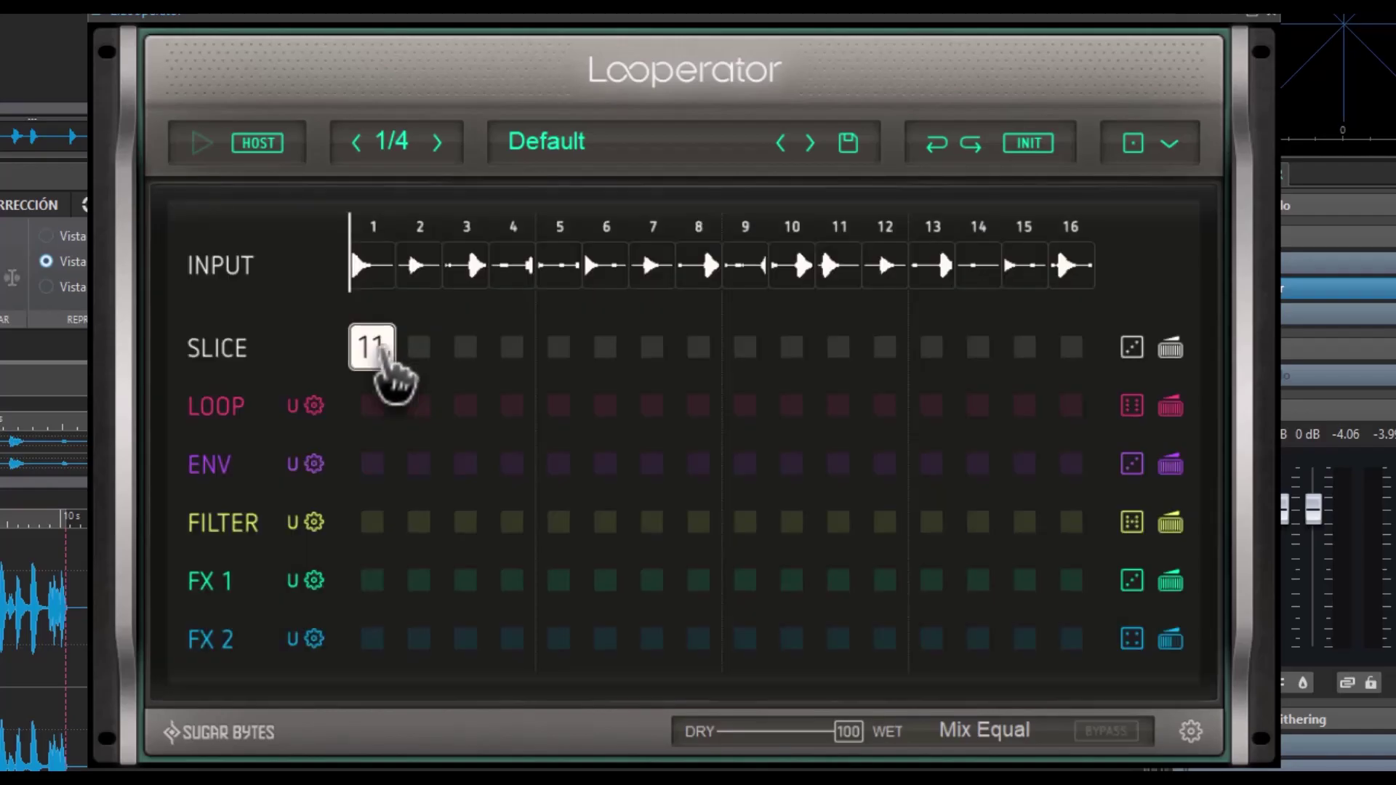
left_click(379, 362)
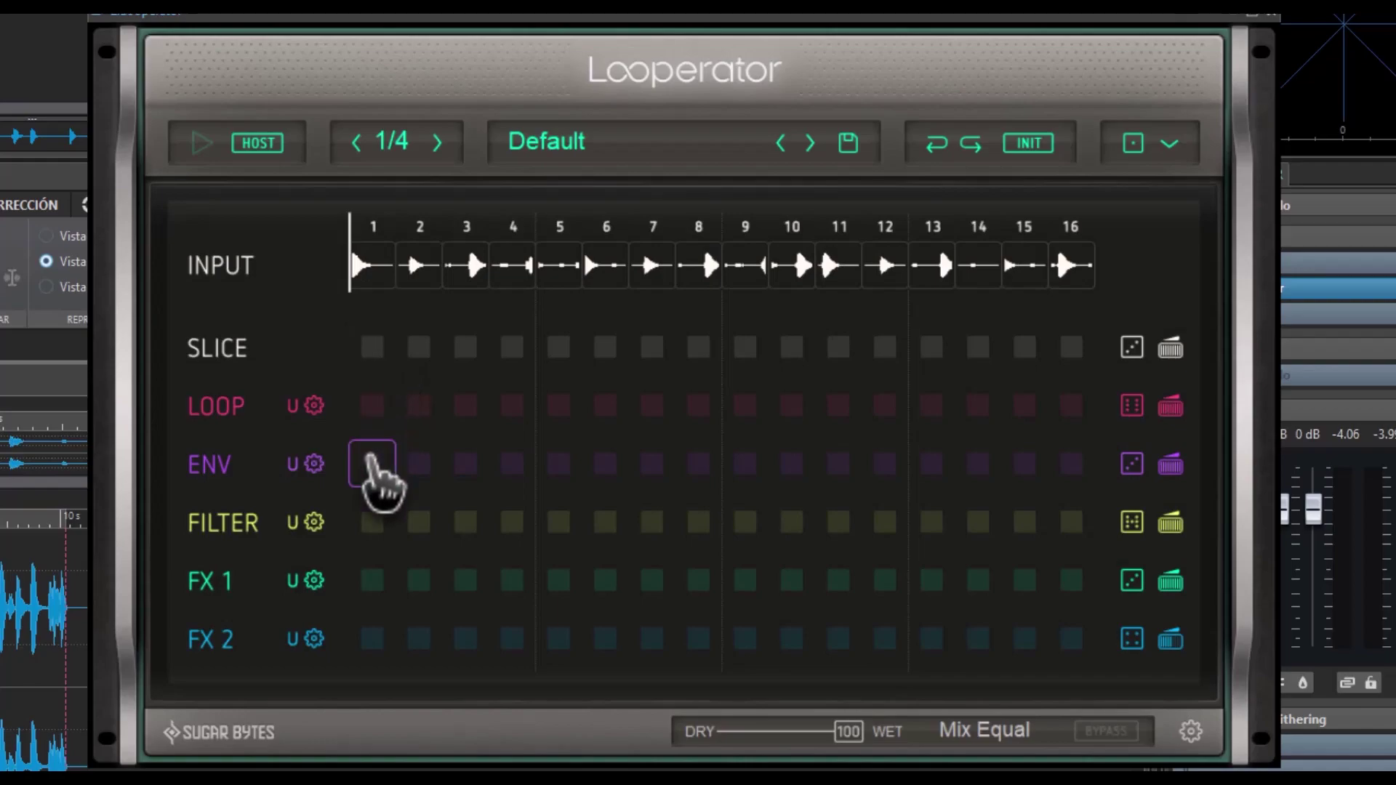
Set step 1 of the Slice track to Random and check its slice selection
left_click(372, 350)
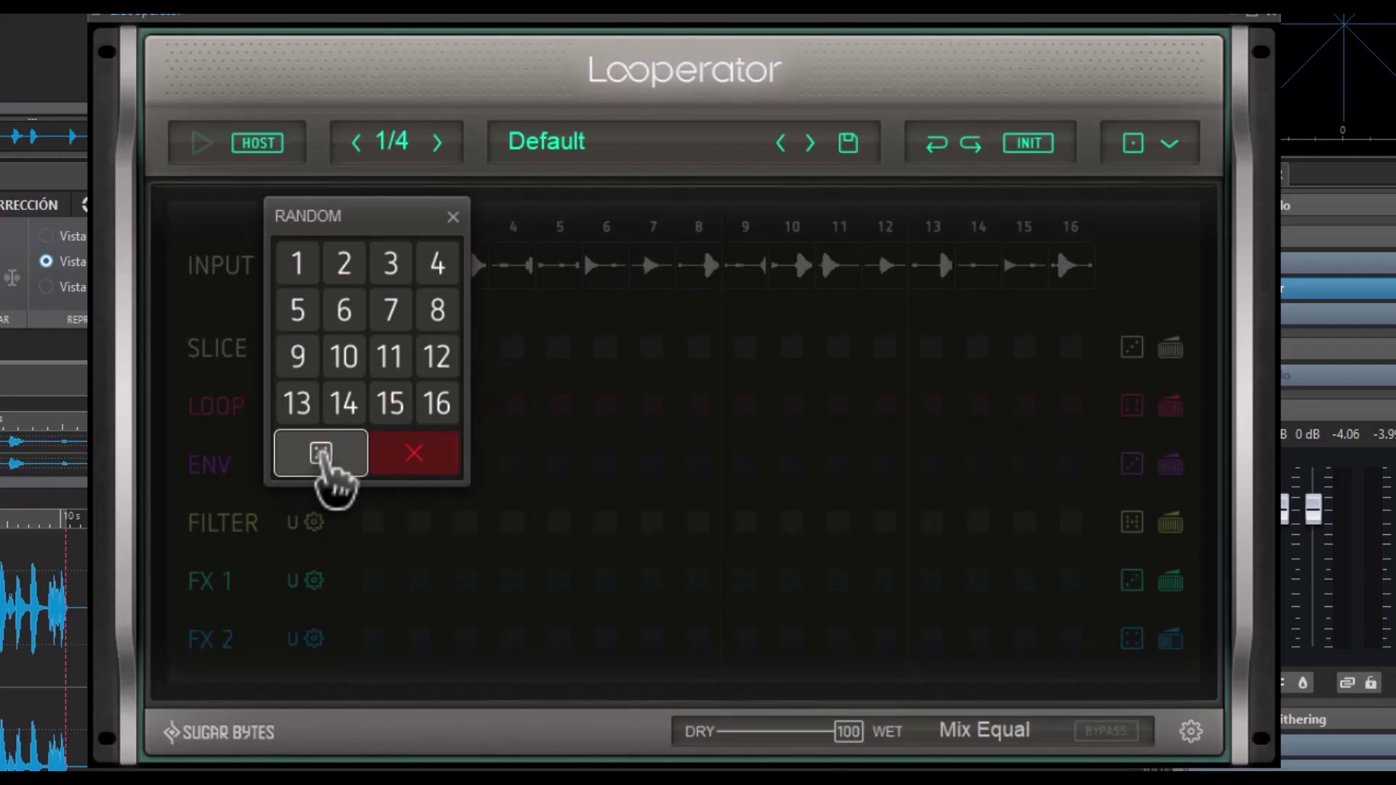
left_click(320, 455)
left_click(372, 359)
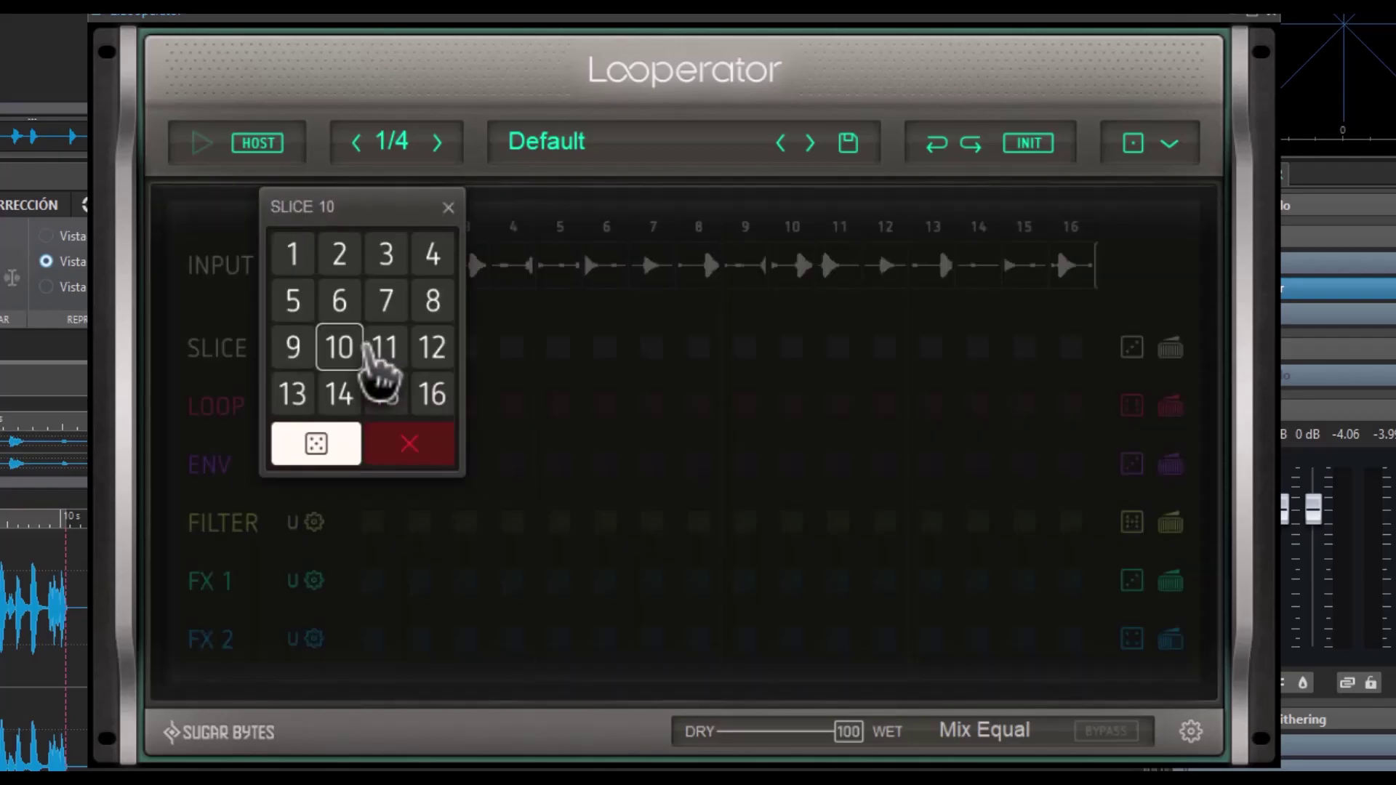
key("Escape")
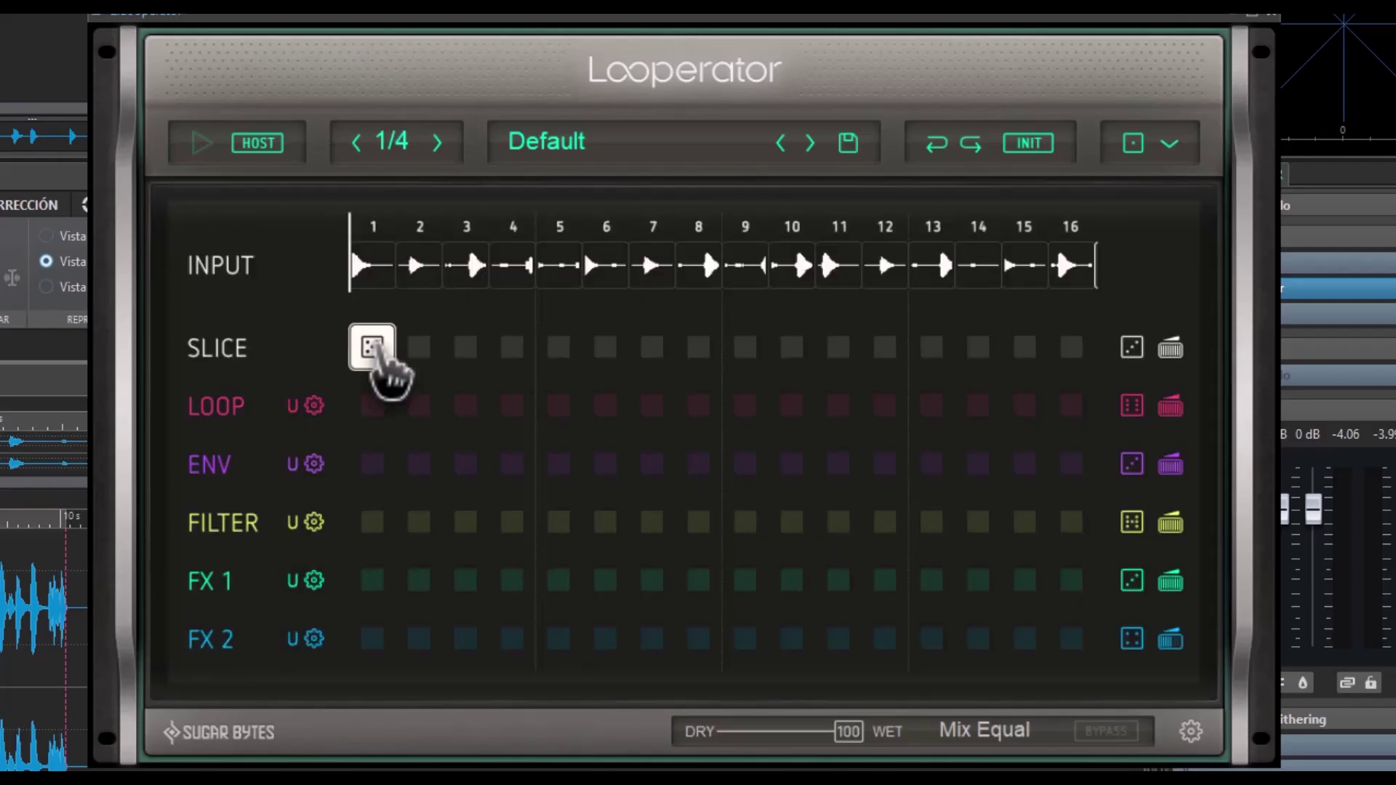
Randomize the Slice track and clear all its steps, including slice 11 placed on step 3
left_click(1131, 349)
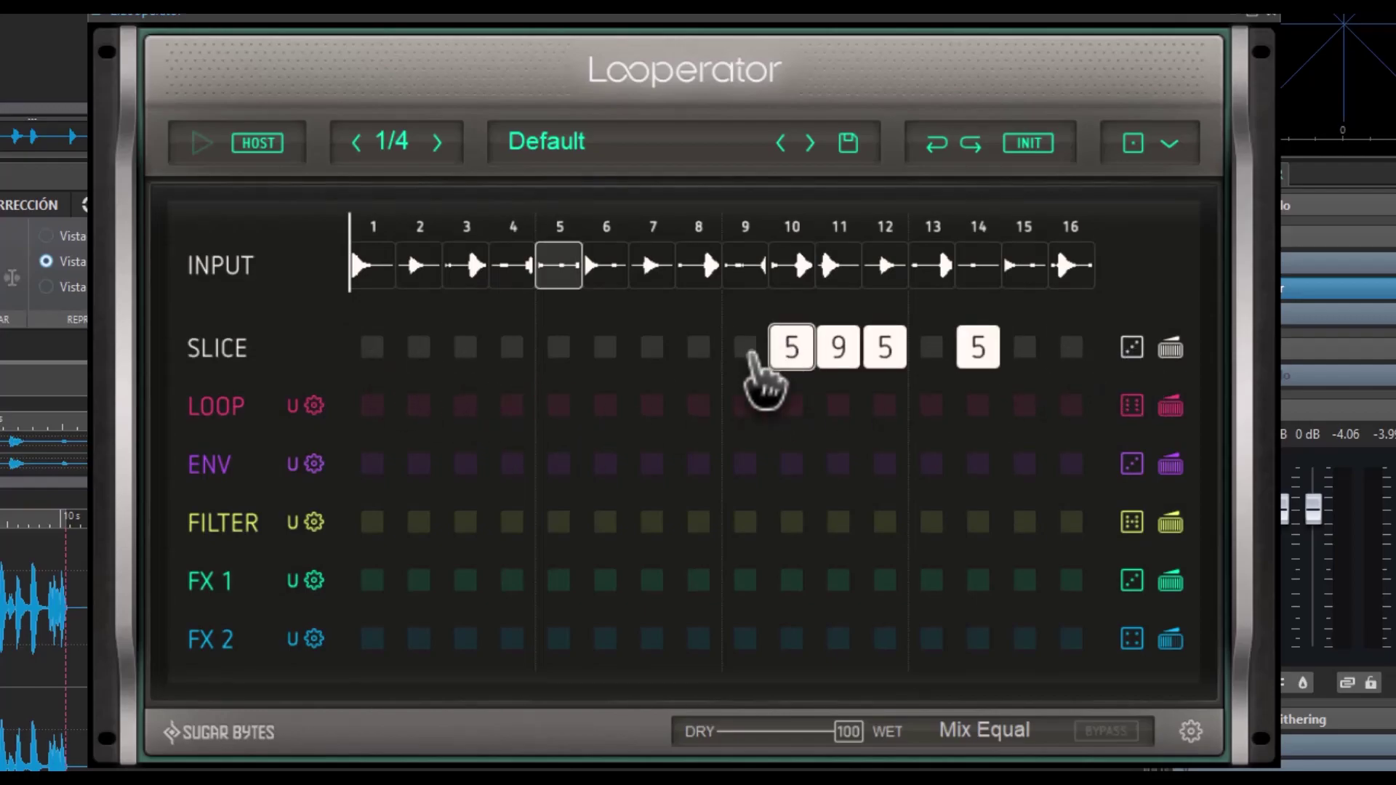
left_click_drag(1012, 347, 812, 349)
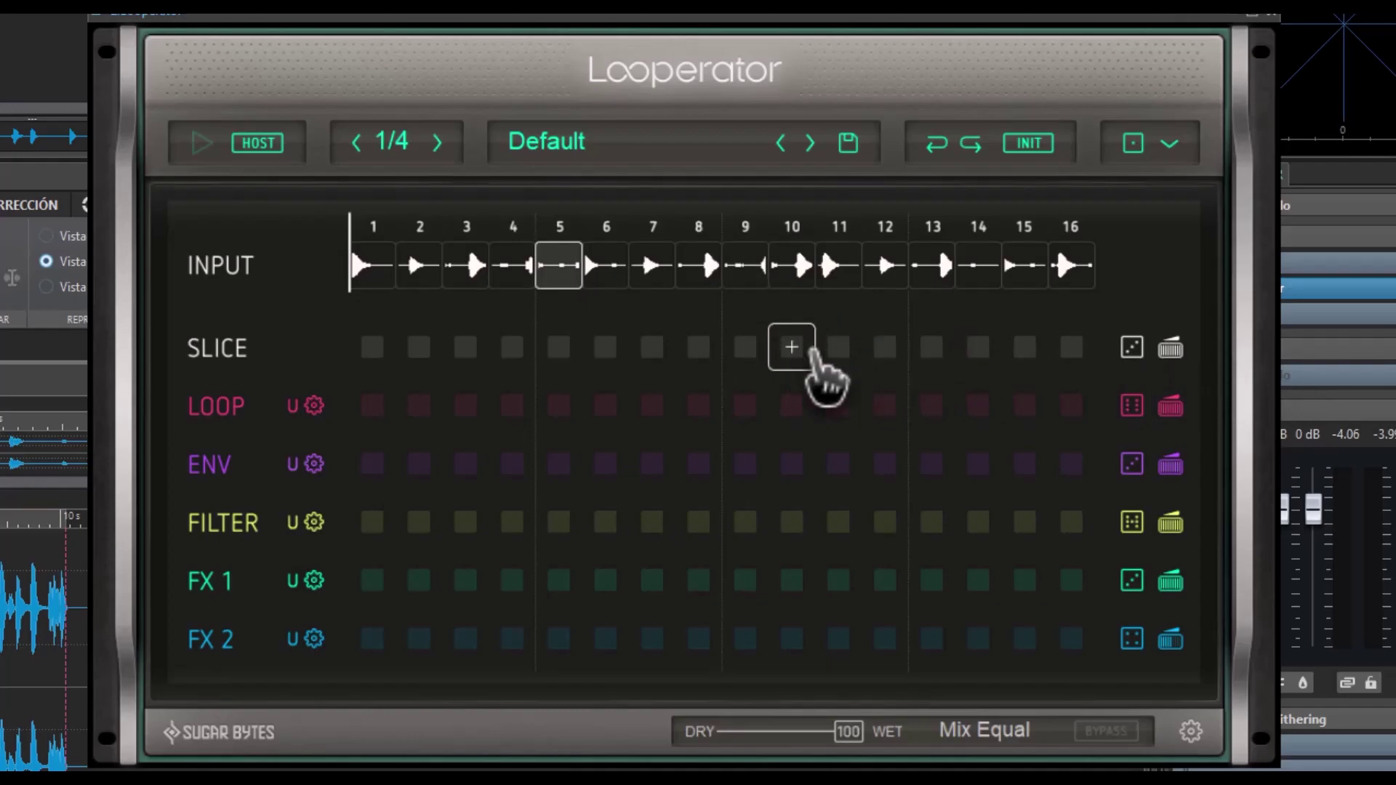
left_click(467, 348)
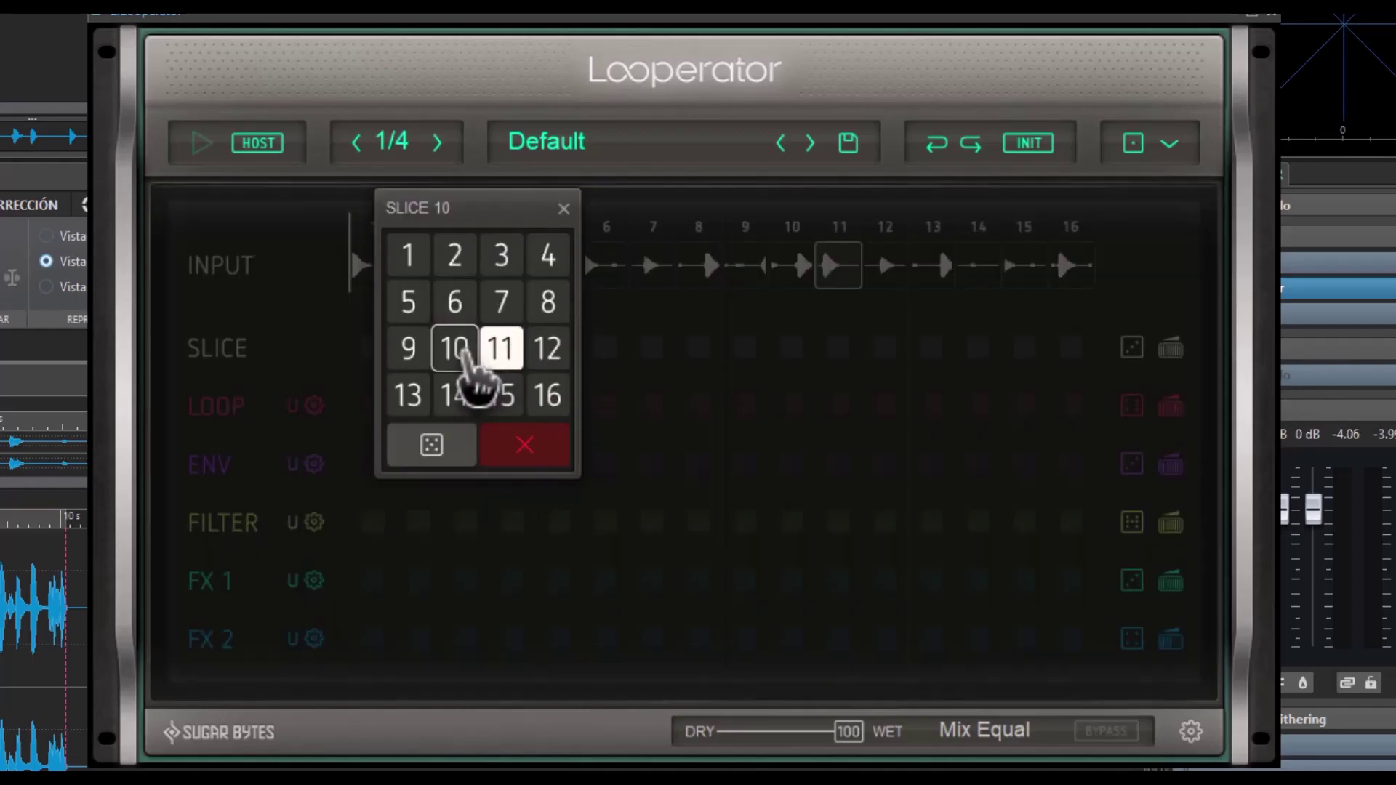
left_click(550, 452)
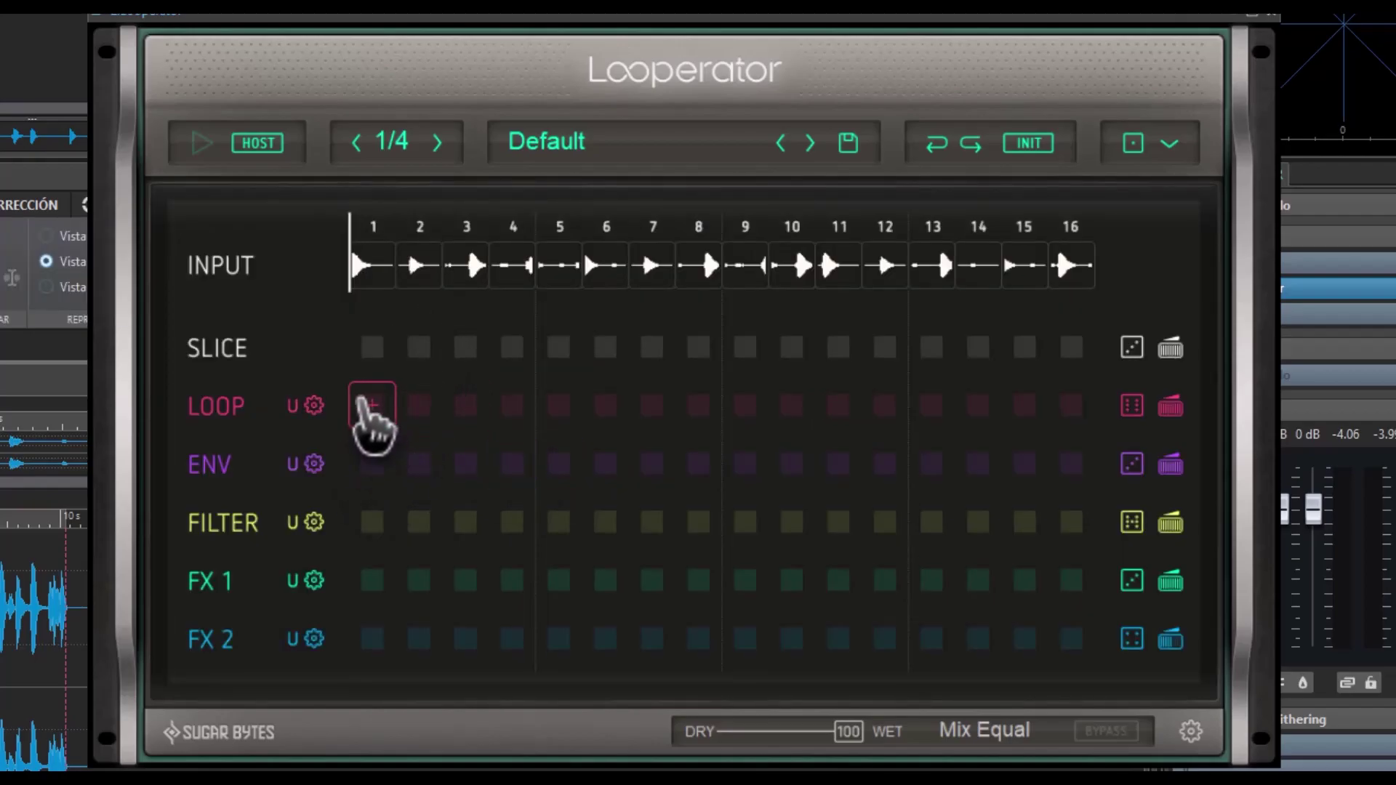
Browse the loop types for the Loop track's step 1 and the envelope shapes for the Env track's step 1, leaving both steps empty
left_click(372, 405)
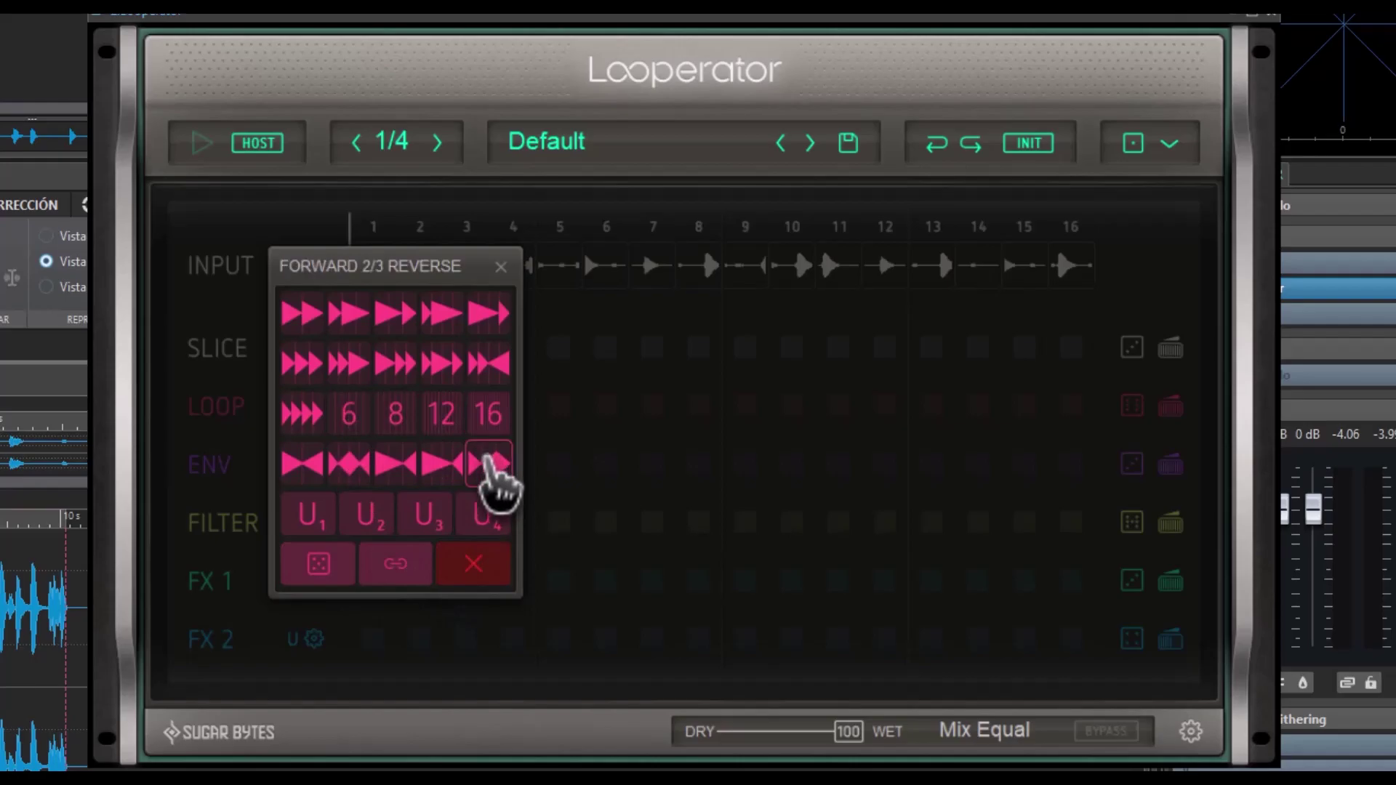
left_click(491, 467)
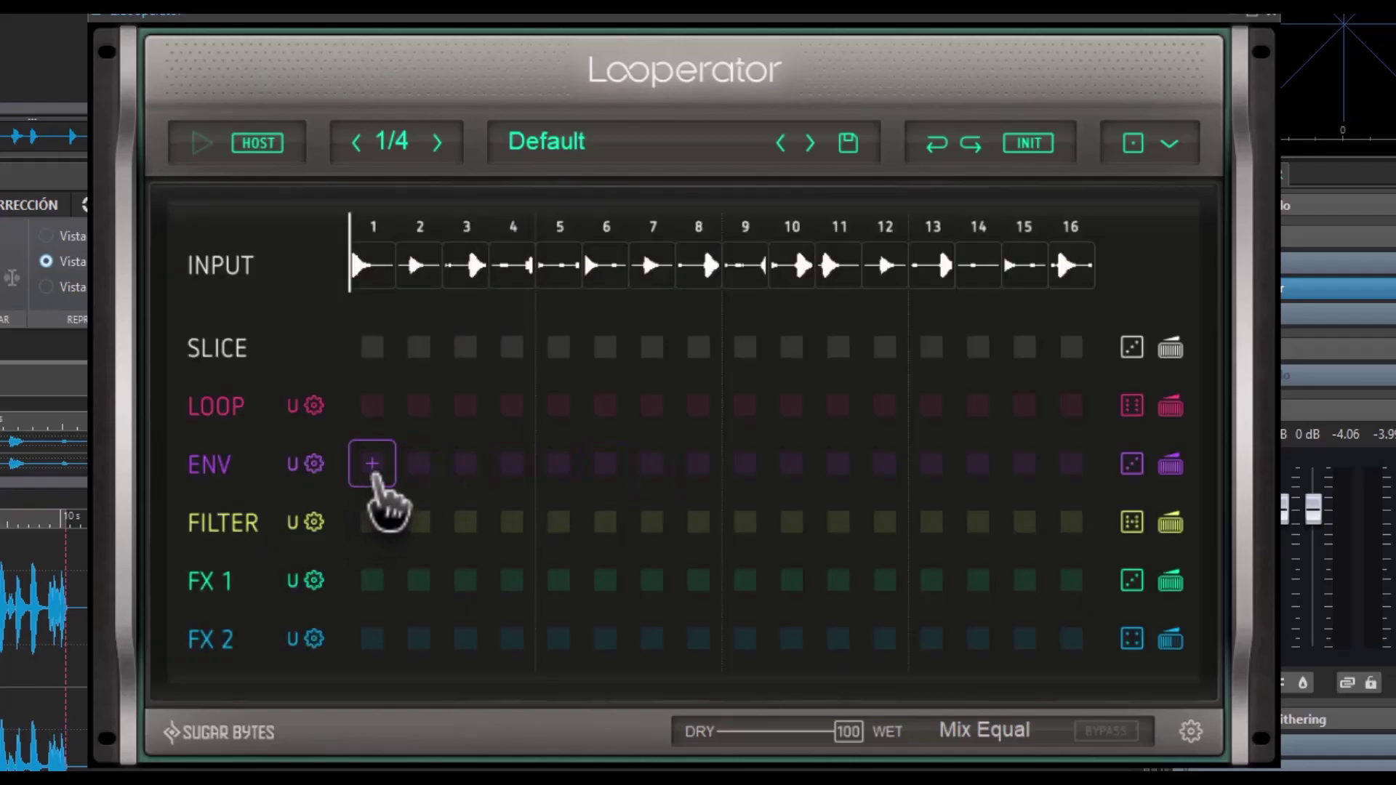
left_click(370, 463)
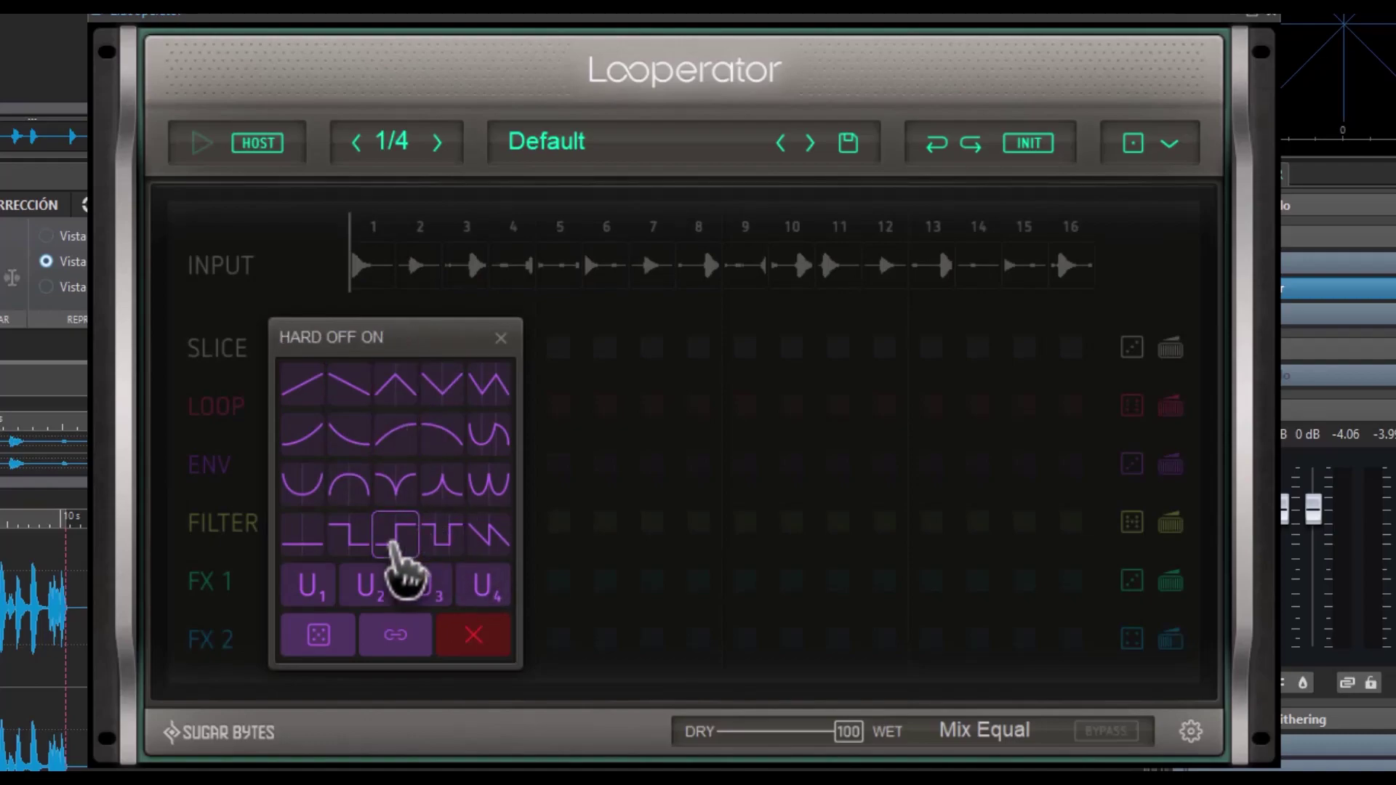
left_click(561, 473)
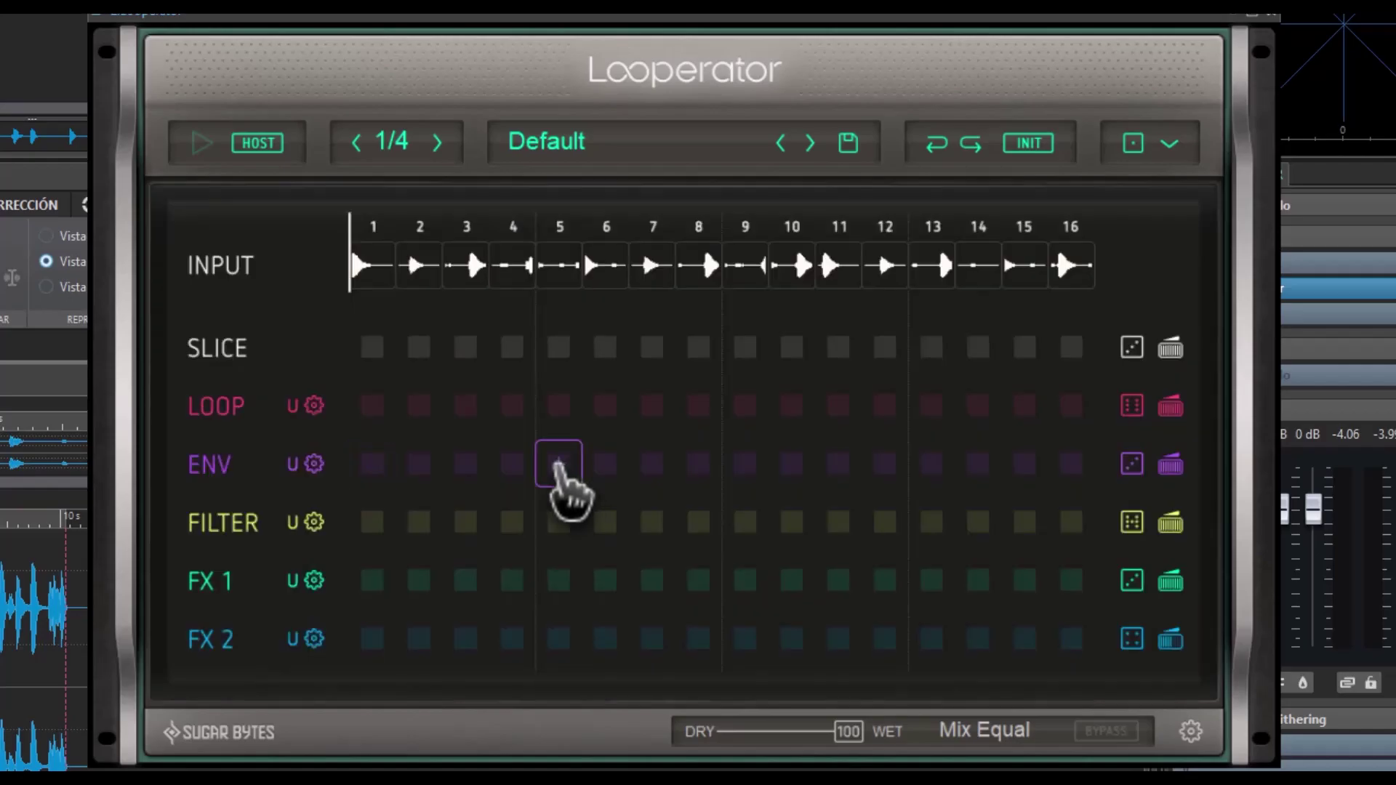
Assign user effect U1 to step 1 of the FX 1 track and choose Vinyl as U1's effect type
left_click(373, 529)
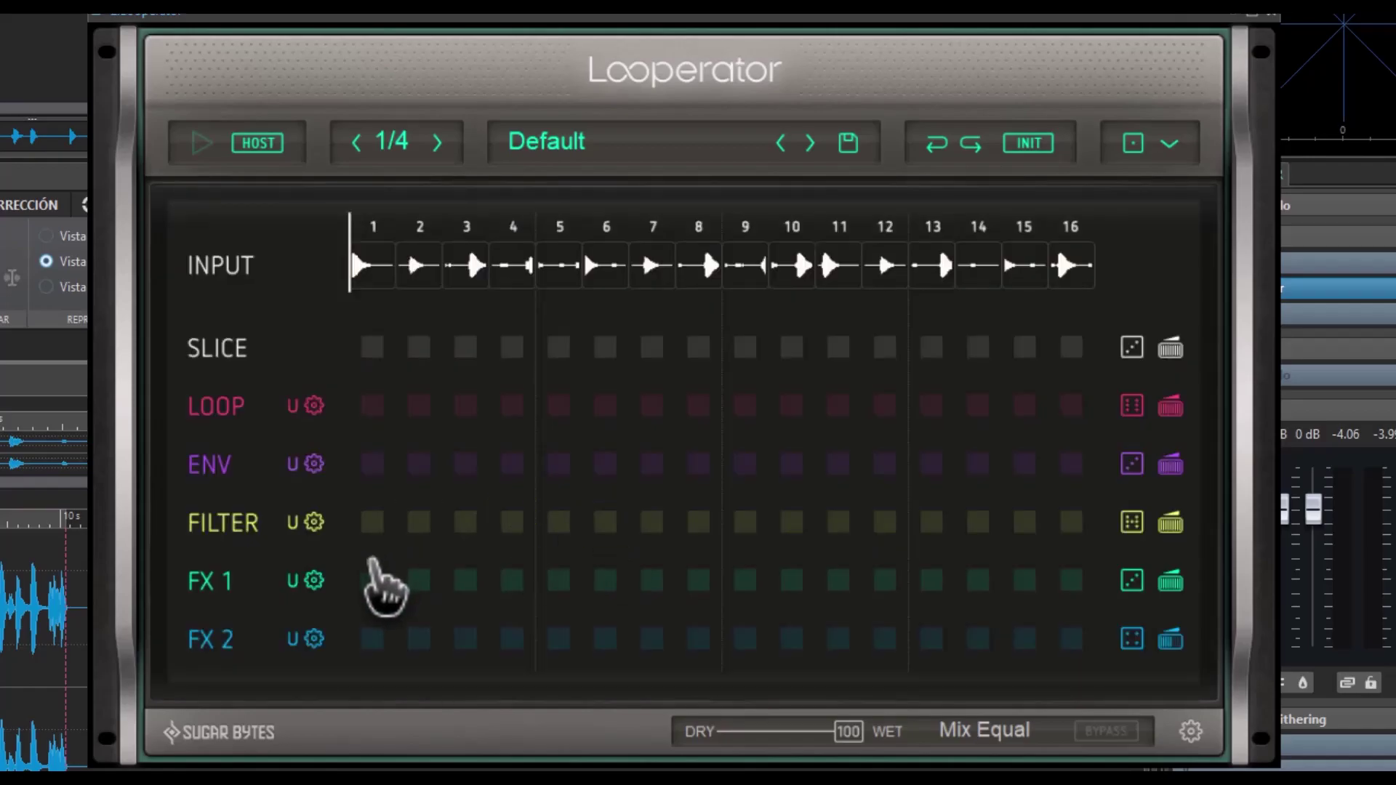
left_click(372, 580)
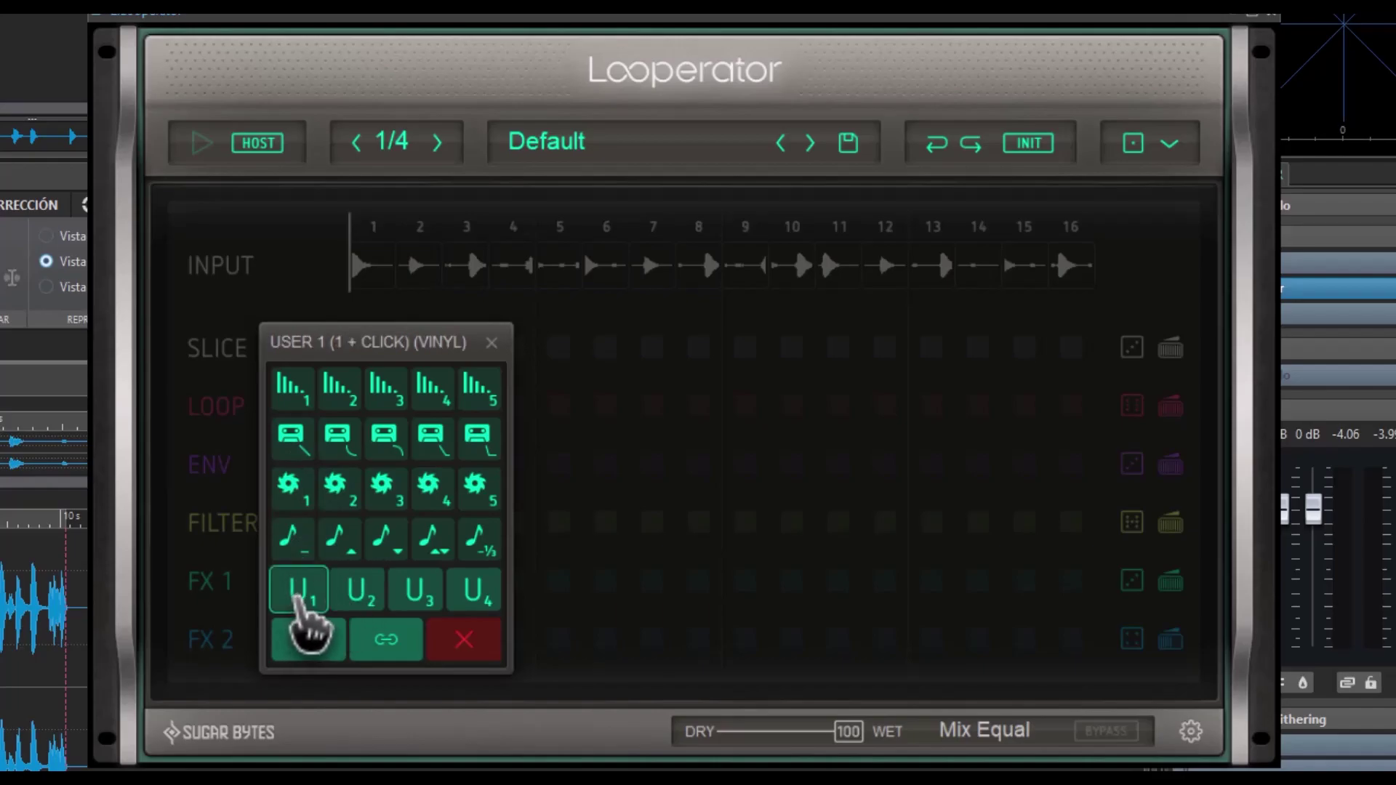
left_click(299, 590)
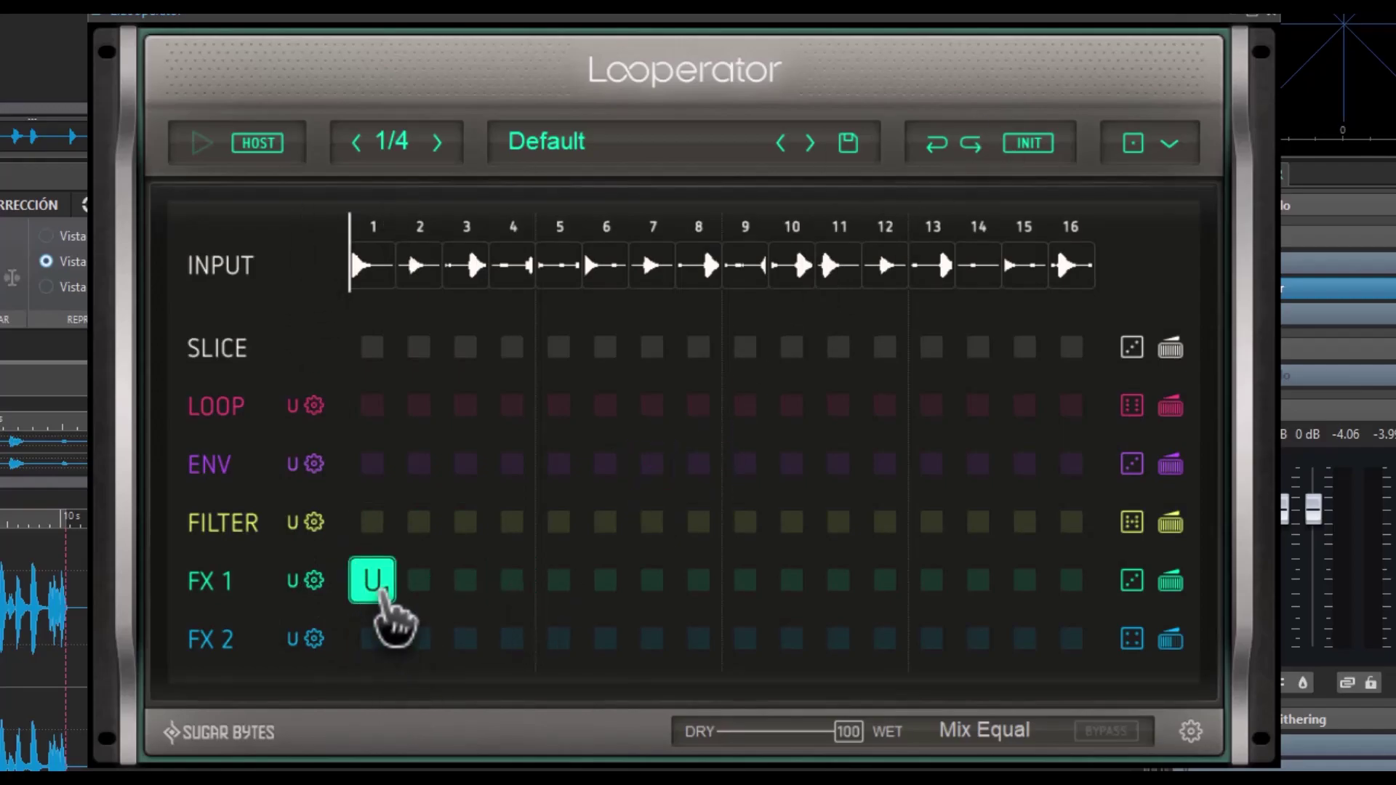
left_click(295, 581)
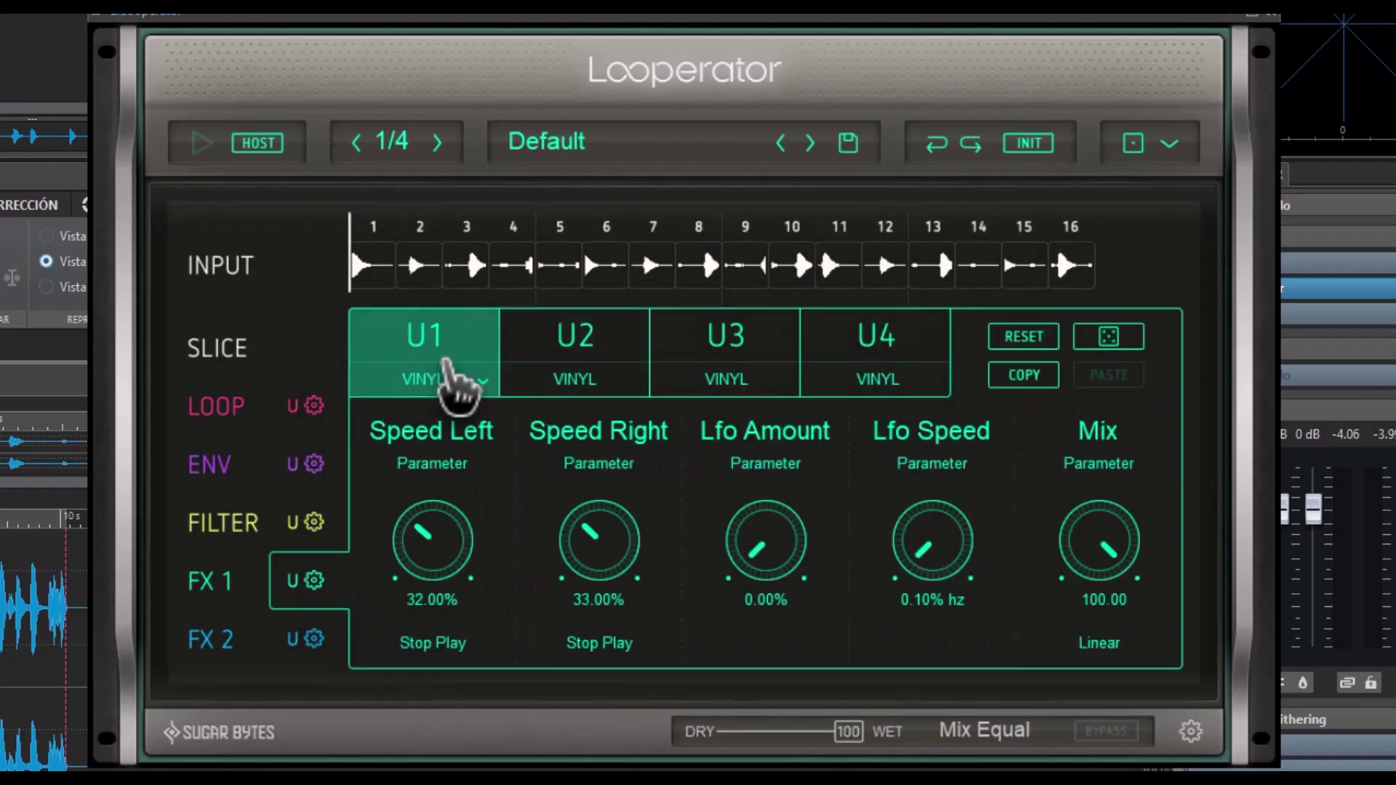
left_click(467, 398)
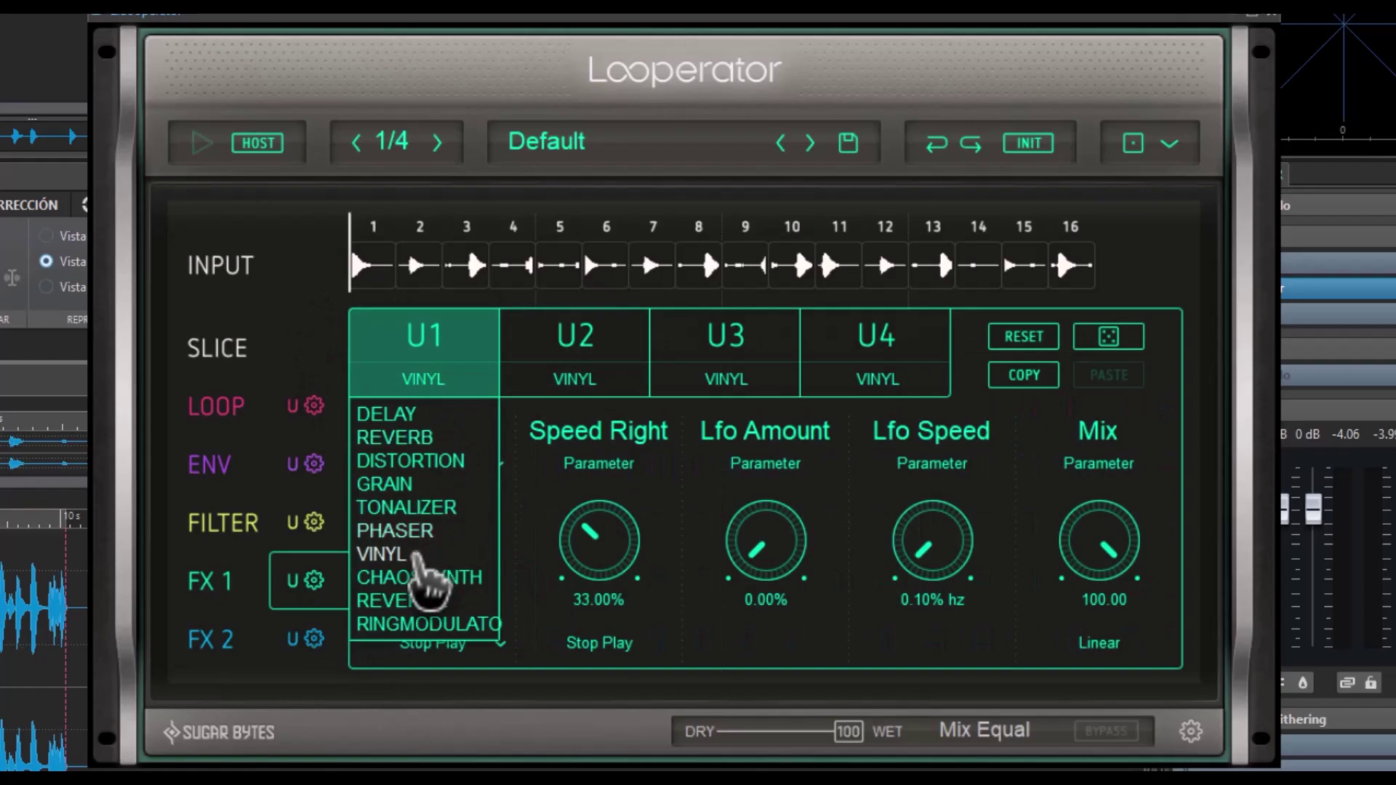
left_click(384, 550)
left_click(298, 581)
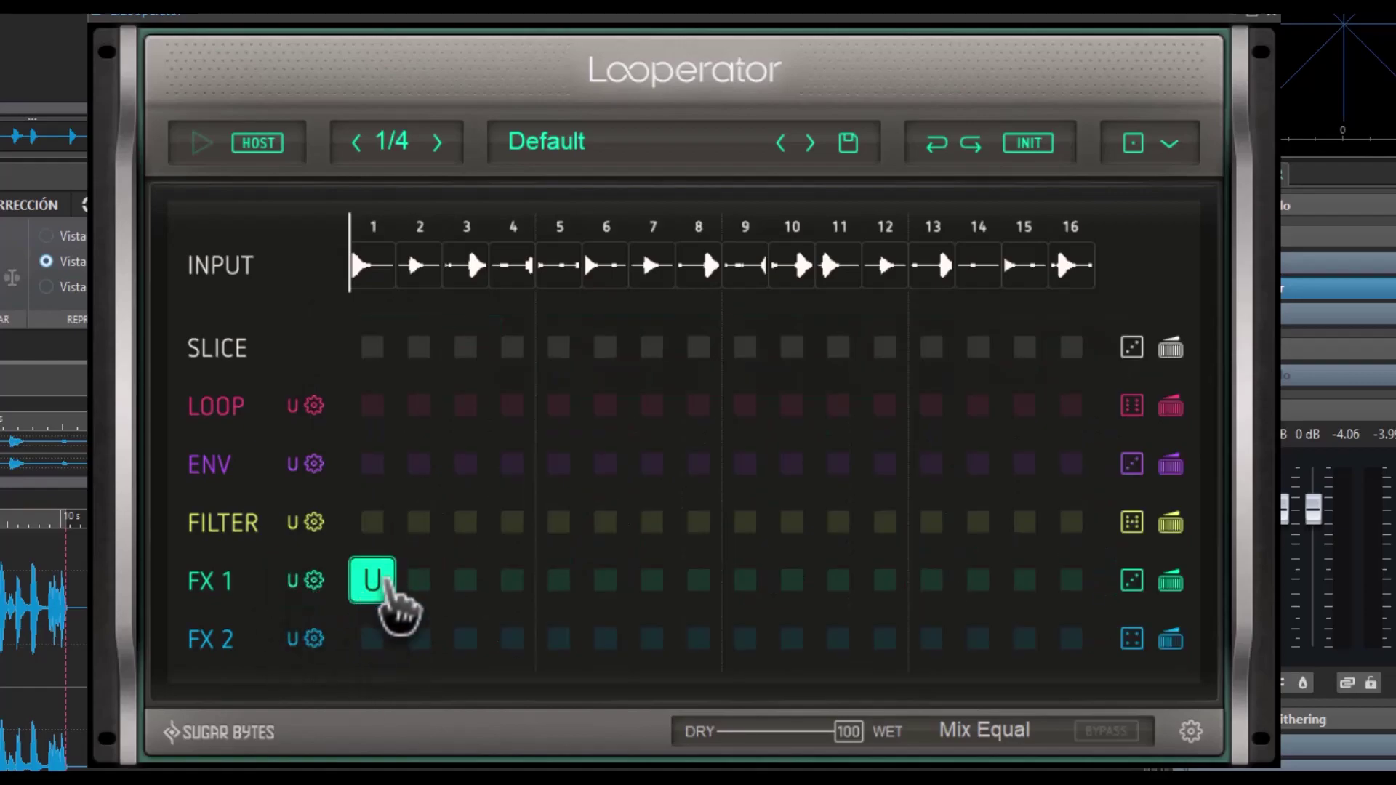
Try a randomized FX 1 pattern with a lowered track mix level and reinitialize the sequencer
left_click(1131, 581)
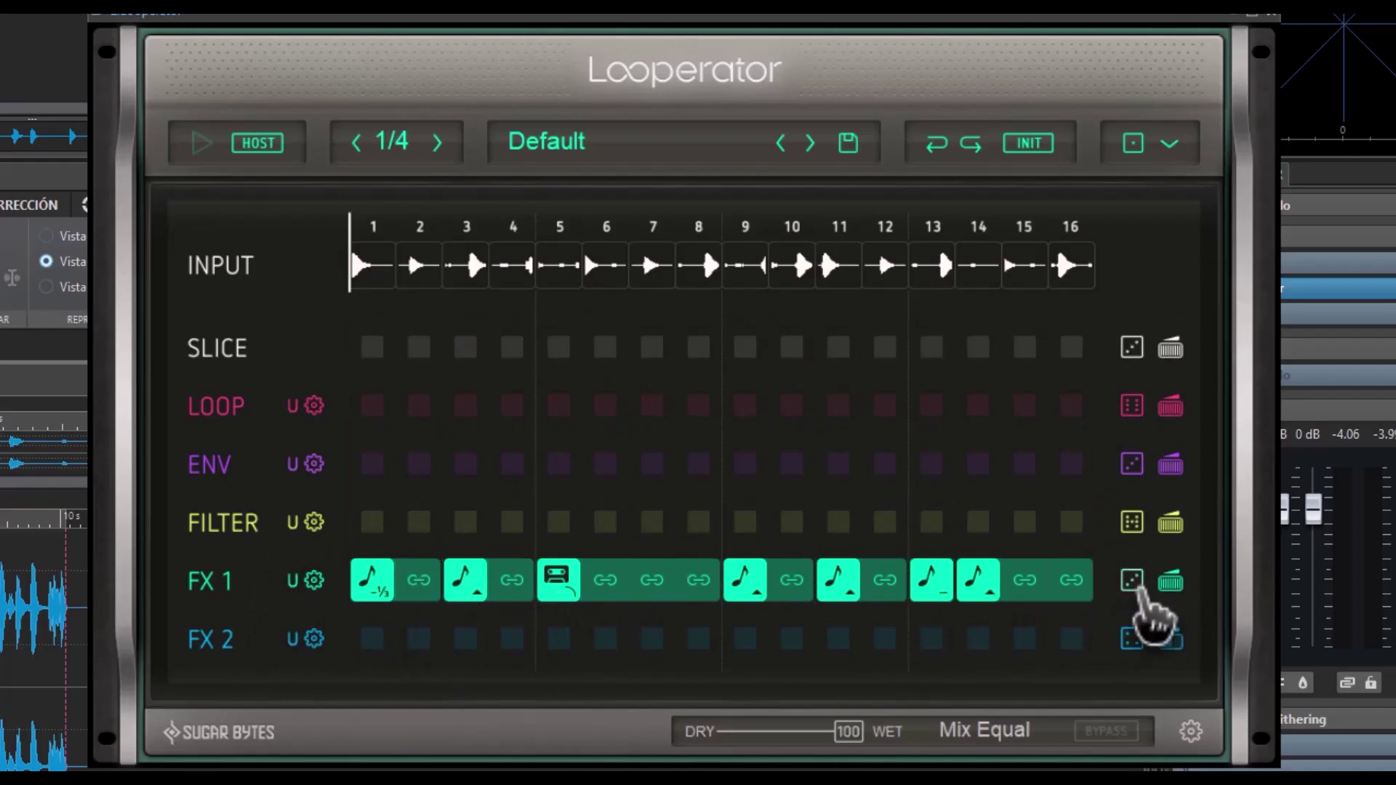
left_click(1170, 581)
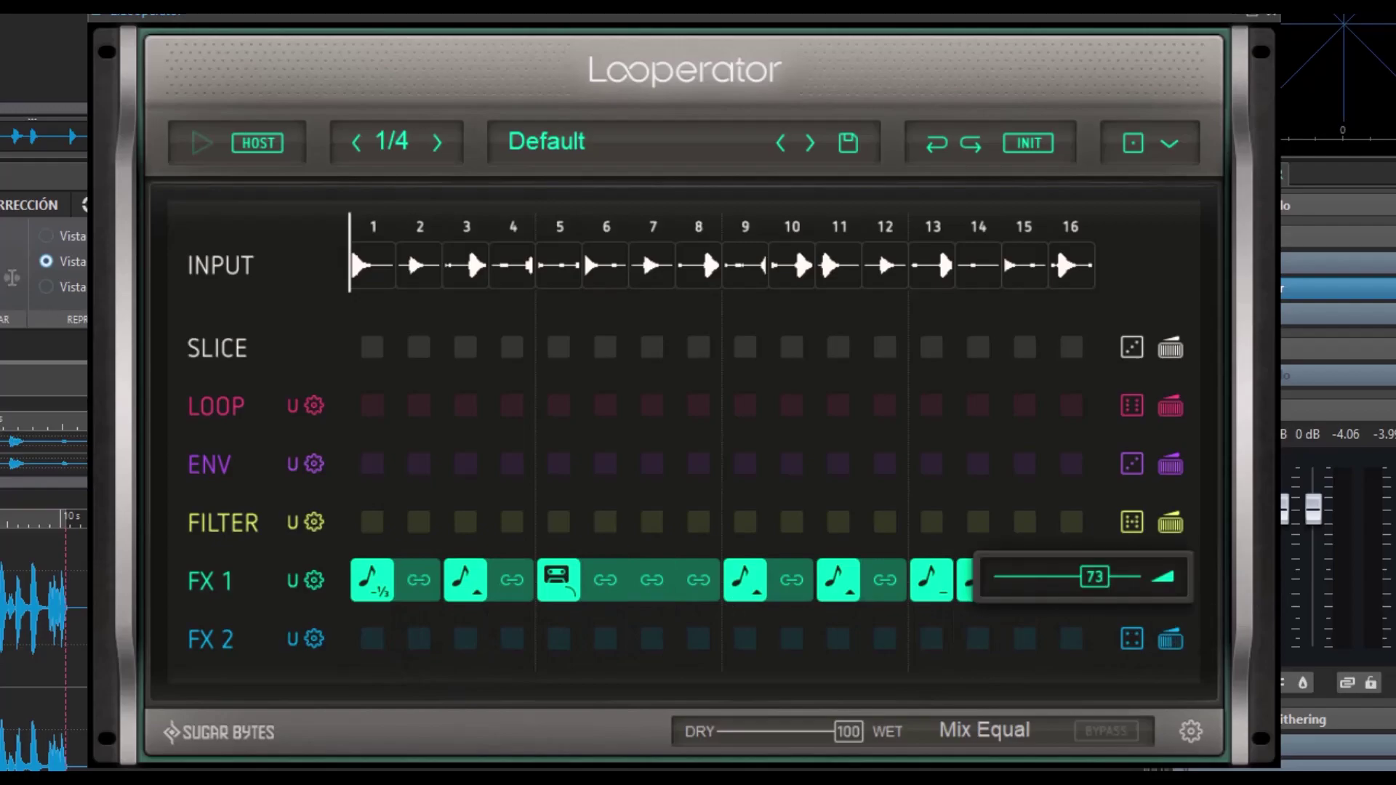
left_click_drag(1049, 577, 1035, 617)
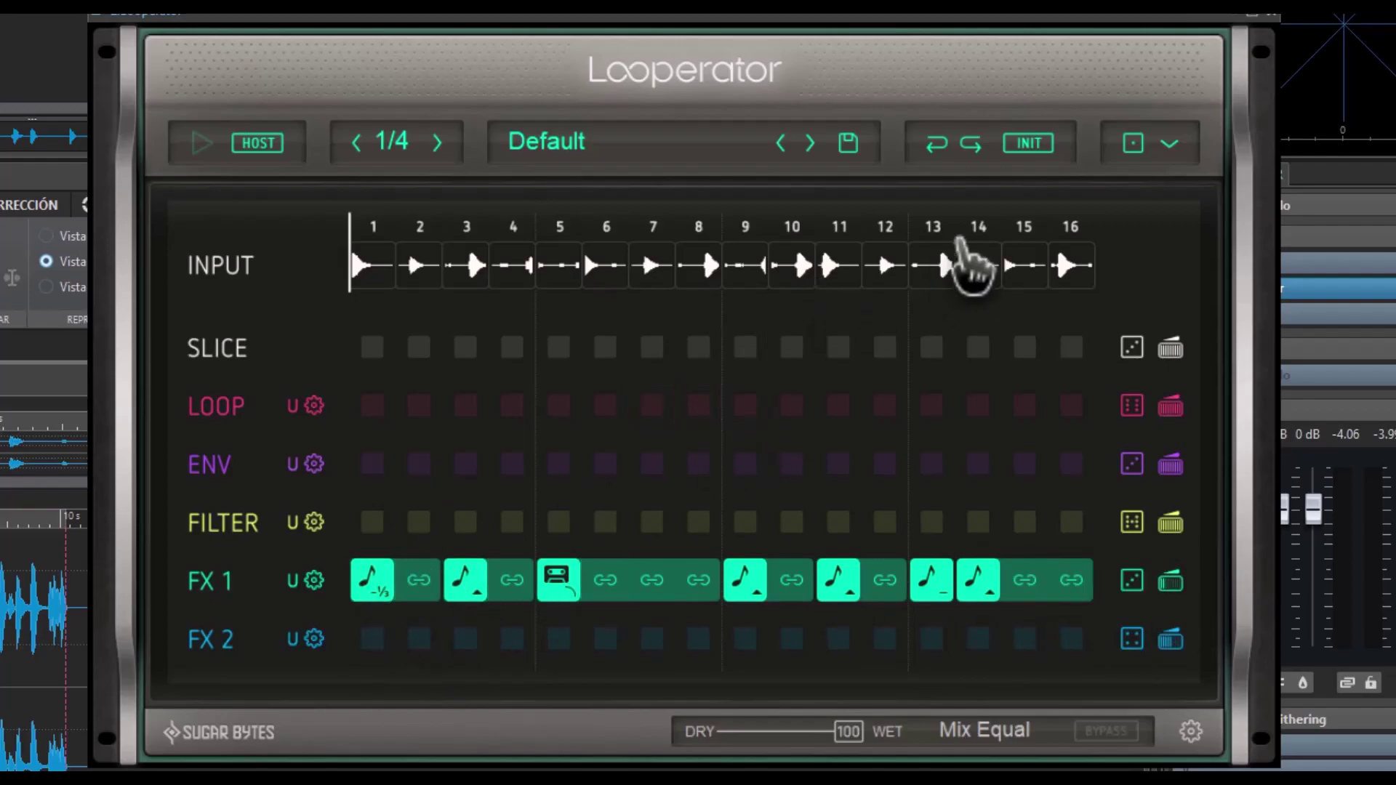
left_click(1019, 156)
Place user effect U1 on step 1 of the cleared FX 1 track and check its Vinyl parameters
left_click(372, 585)
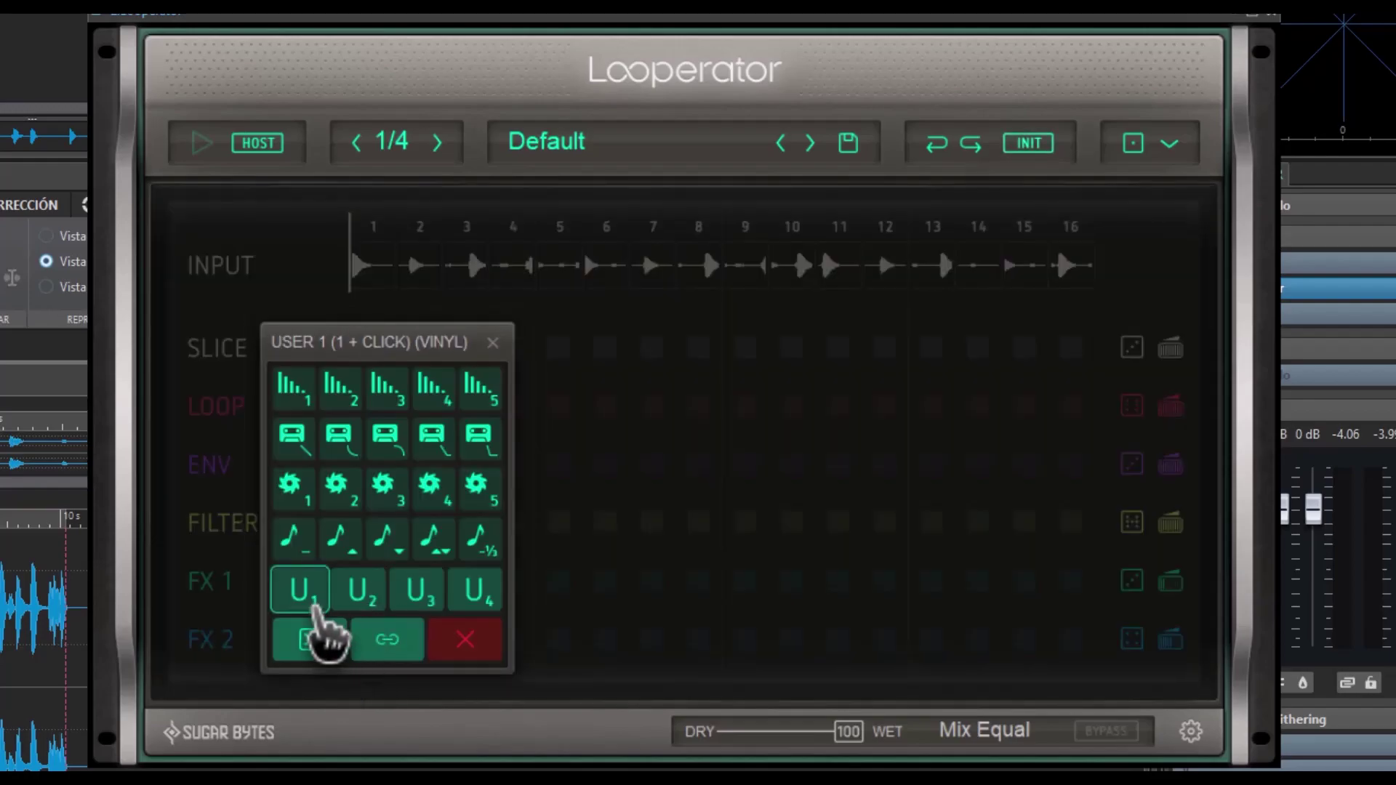
left_click(303, 589)
left_click(311, 582)
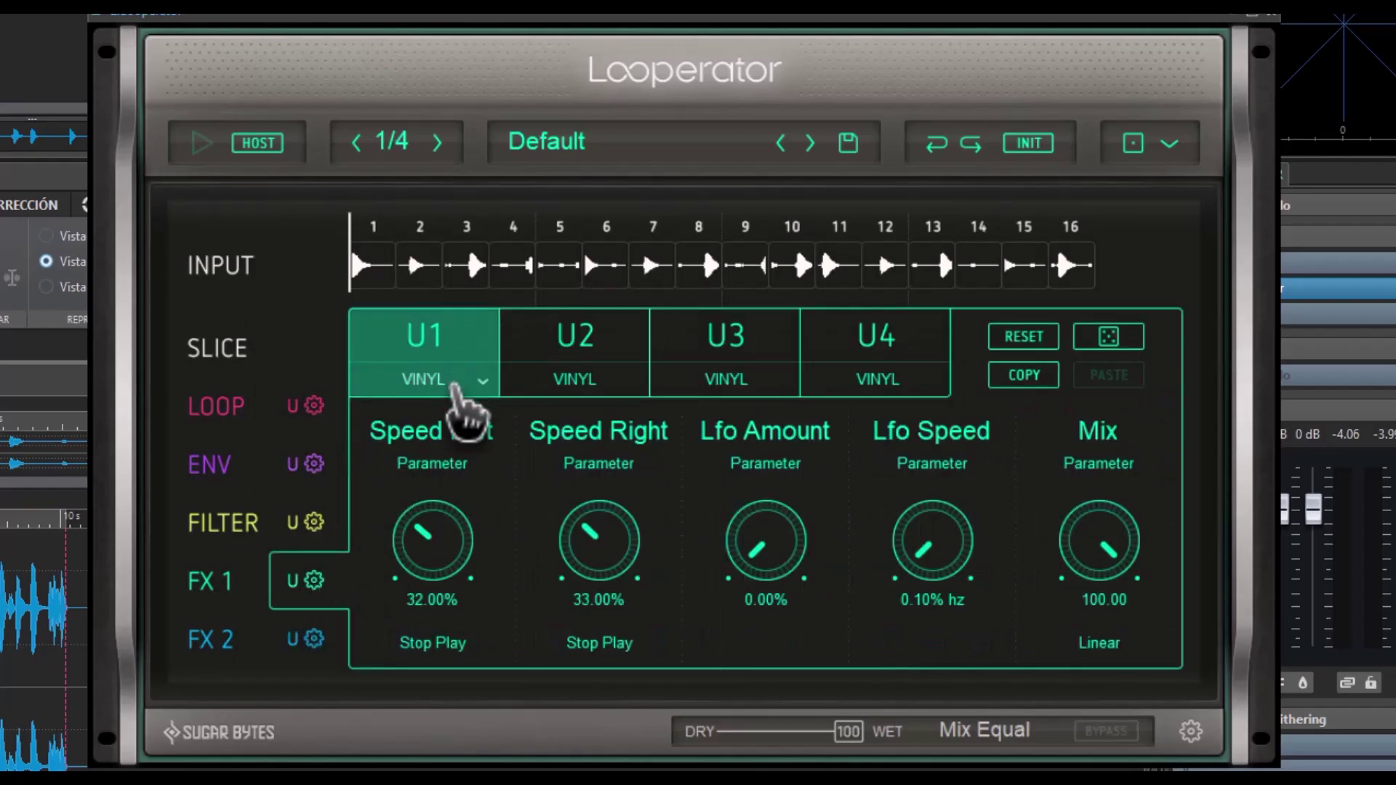
left_click(304, 590)
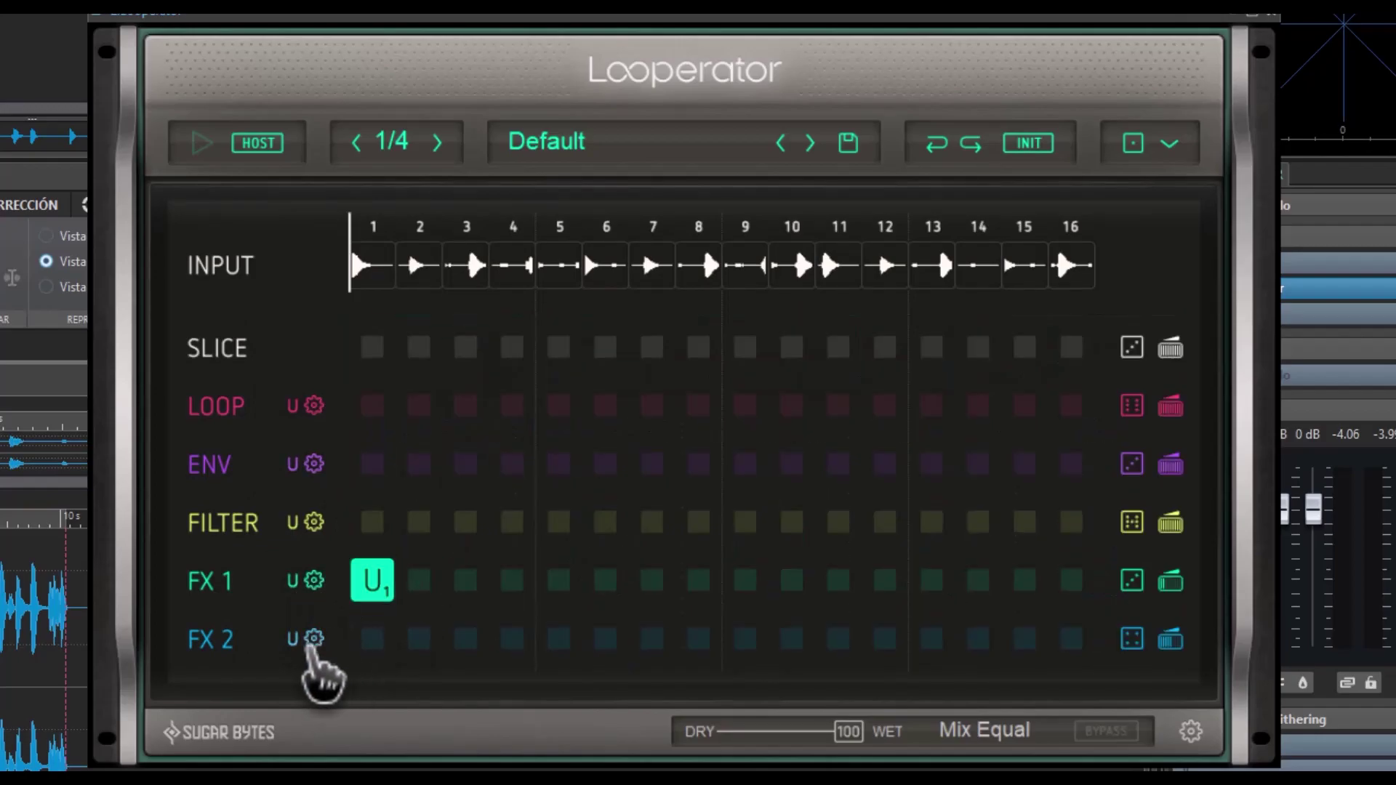
Set user effect U2 of the FX 2 track to Phaser
left_click(312, 639)
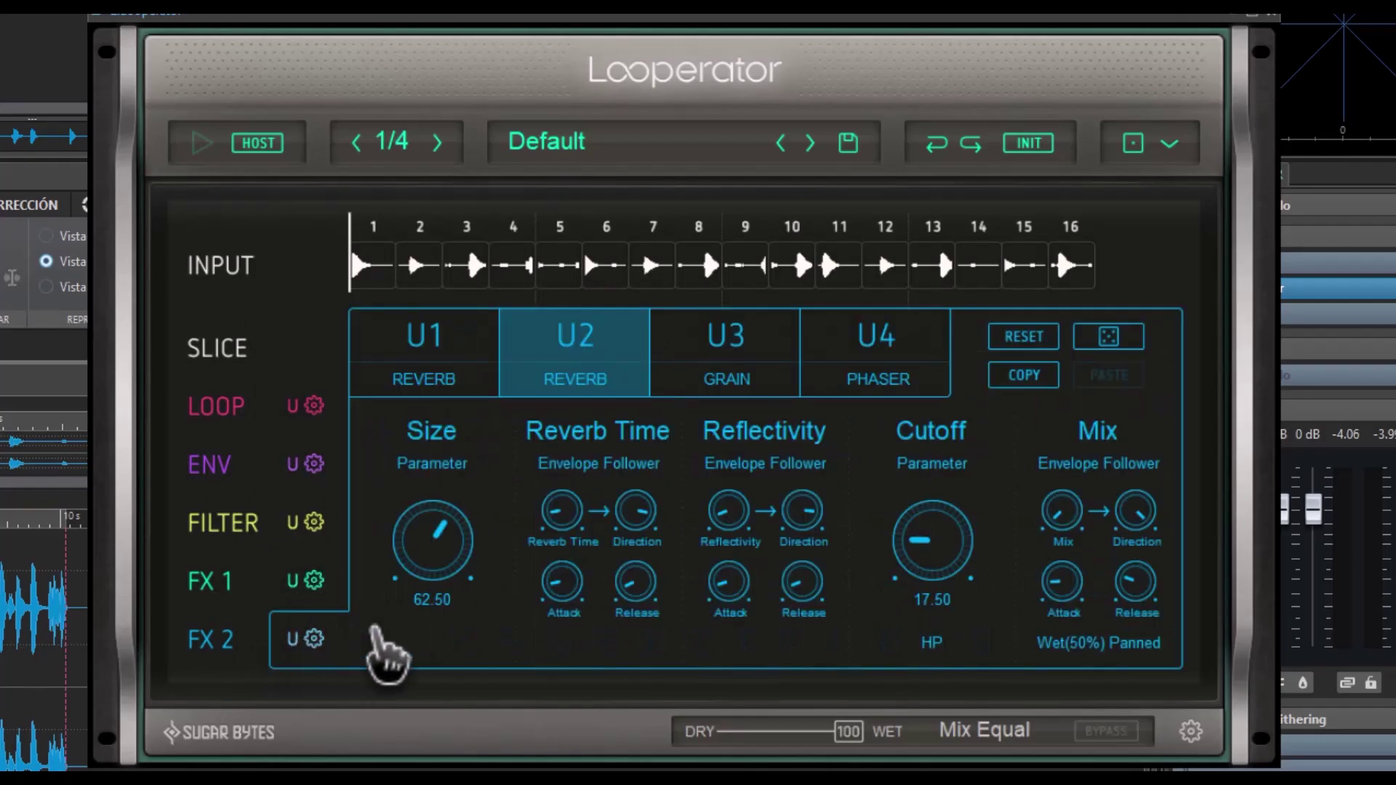
left_click(513, 338)
left_click(631, 381)
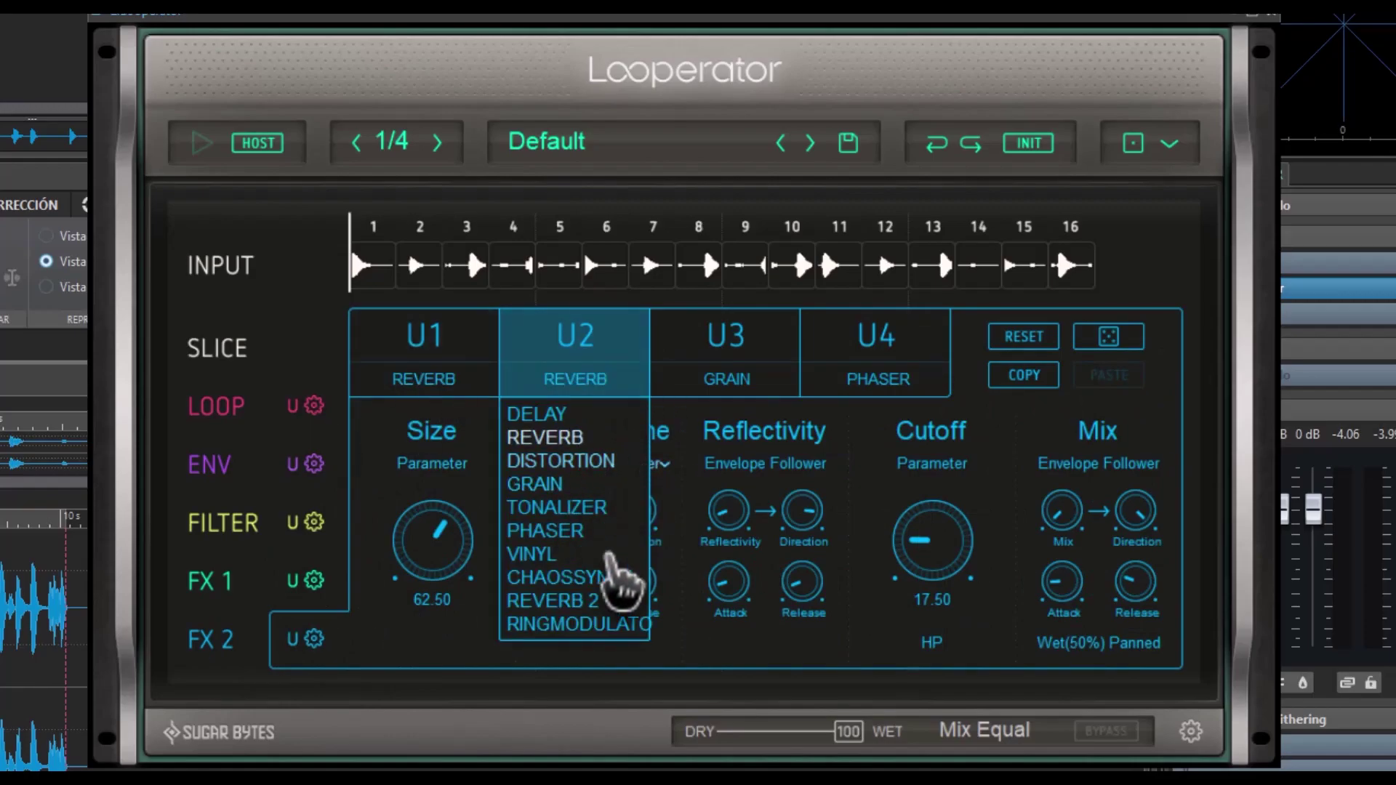
left_click(546, 531)
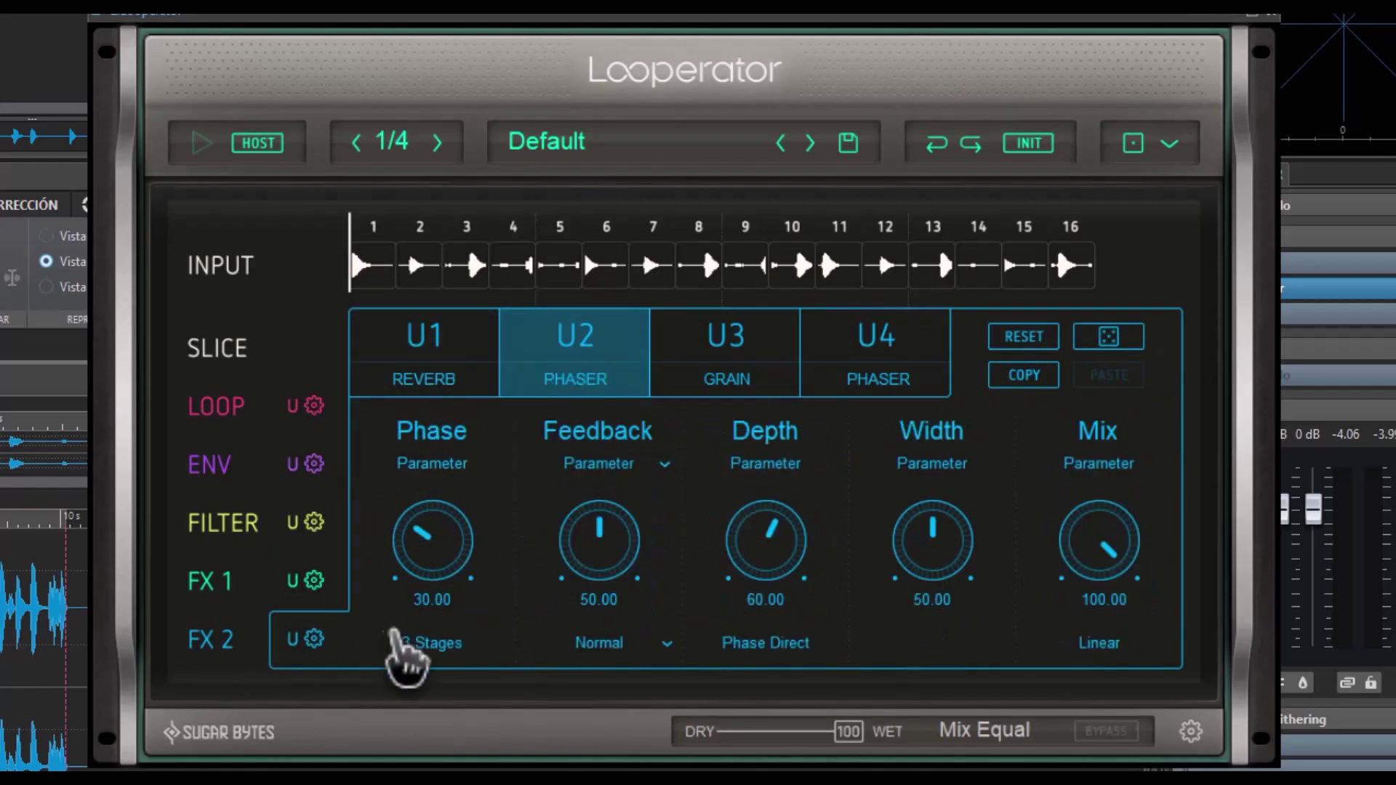
left_click(313, 639)
Assign Phaser Up to step 2 of the FX 2 track, and remove it together with U1 on FX 1
left_click(419, 639)
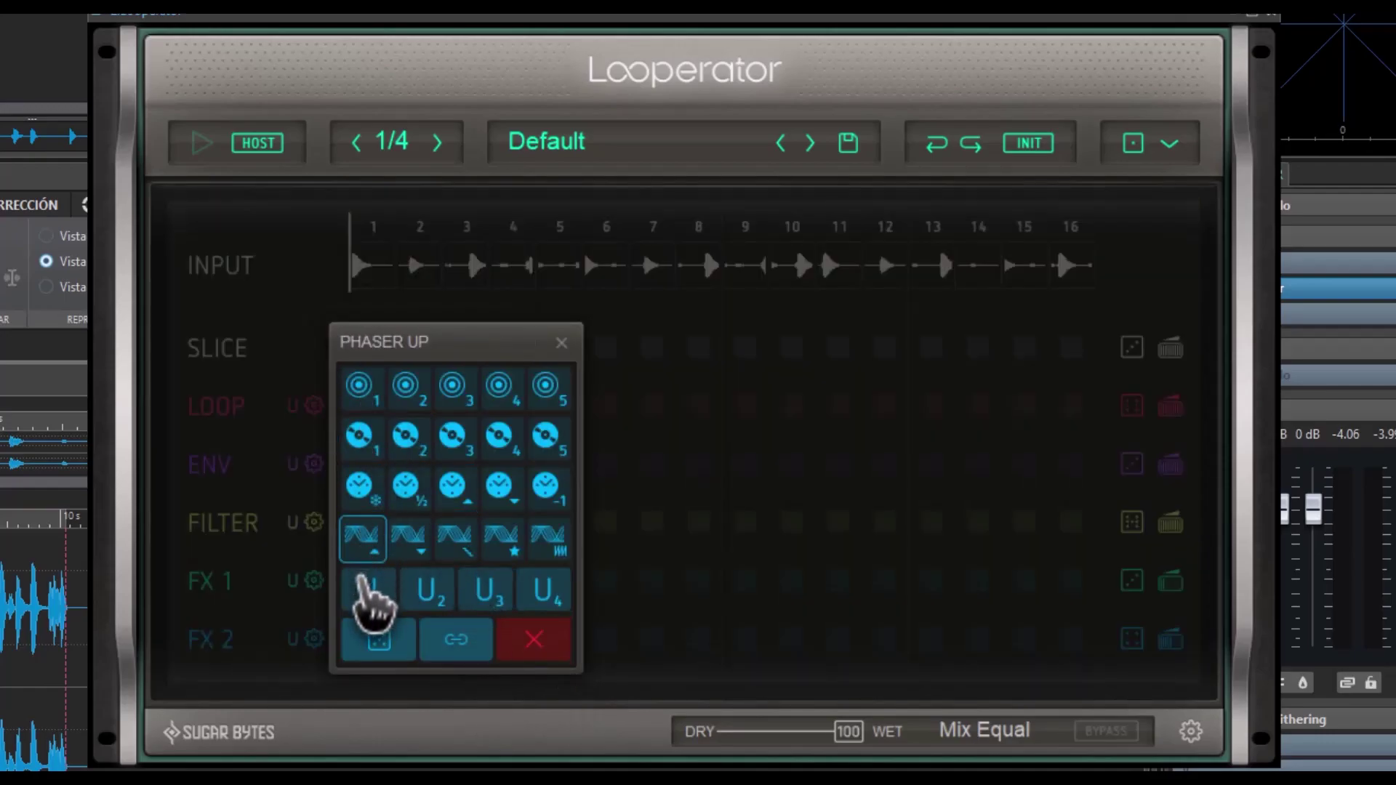
left_click(361, 537)
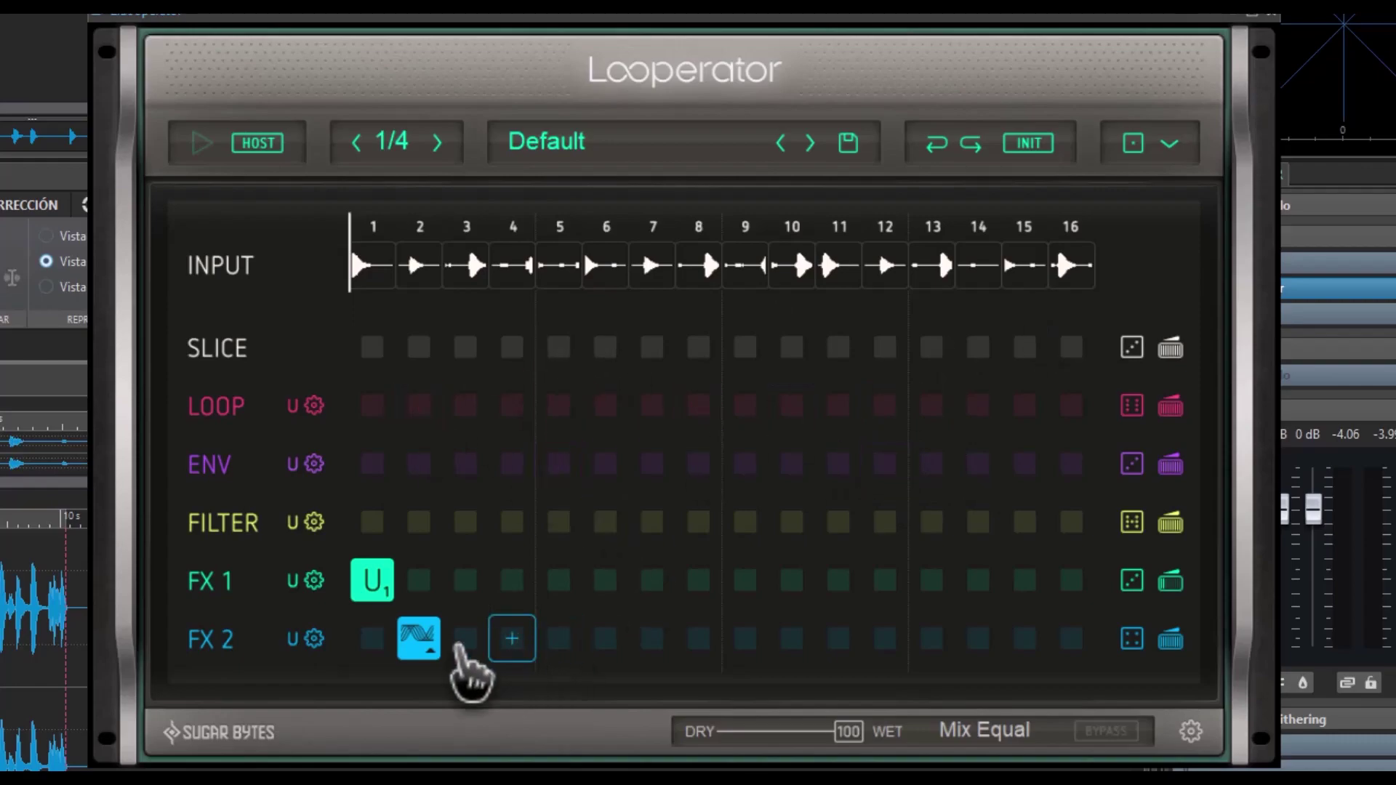
left_click(419, 638)
left_click(371, 580)
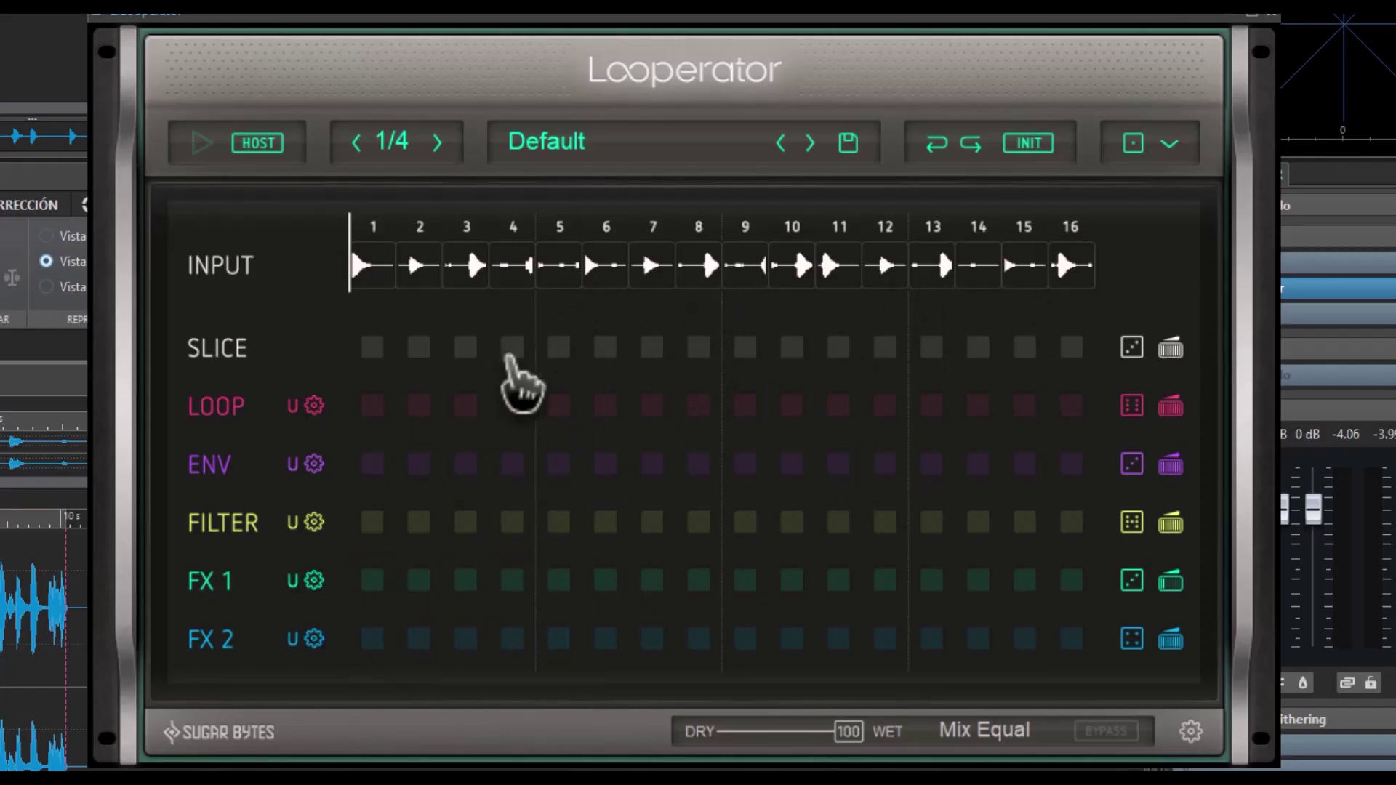
Load the Anti Terror preset from the Looping folder and start playback to hear it
left_click(574, 145)
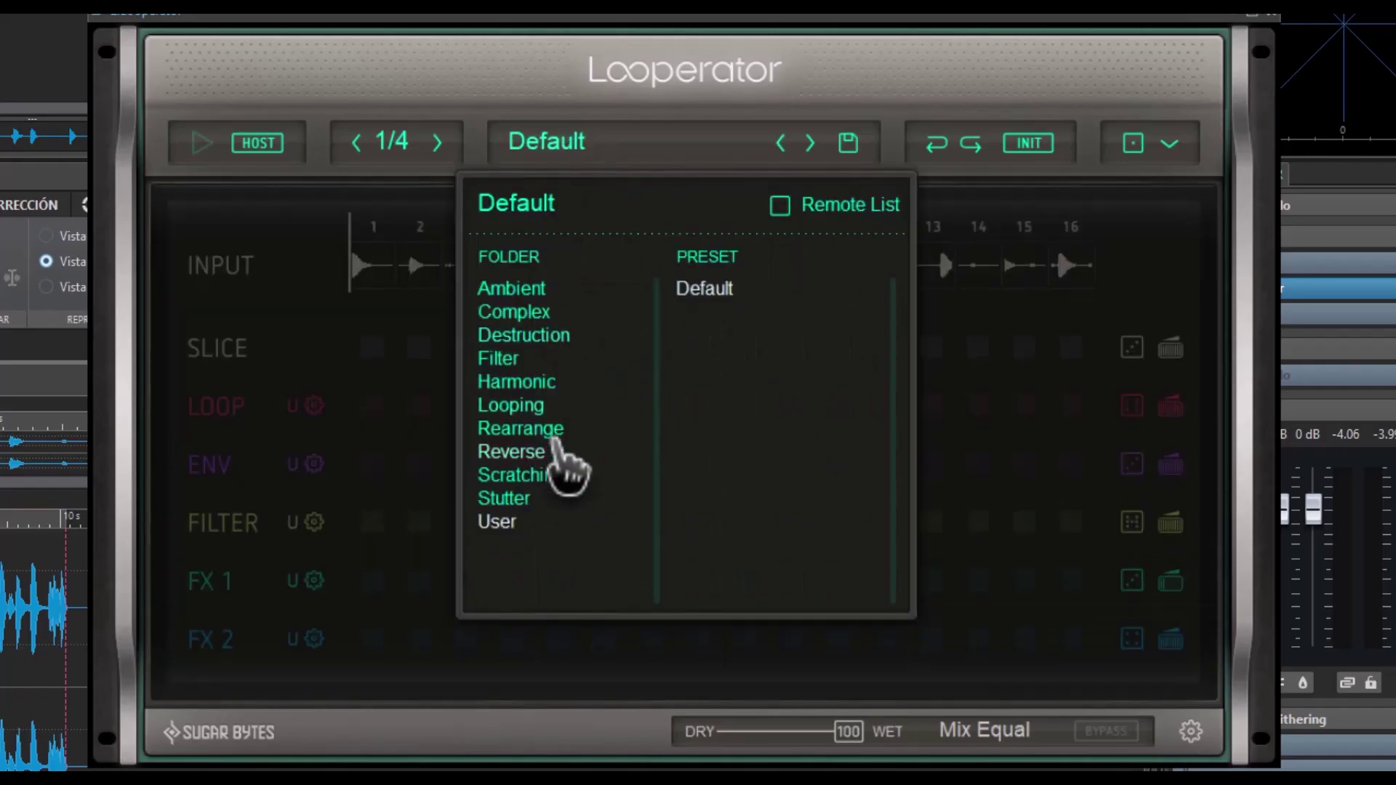
left_click(522, 407)
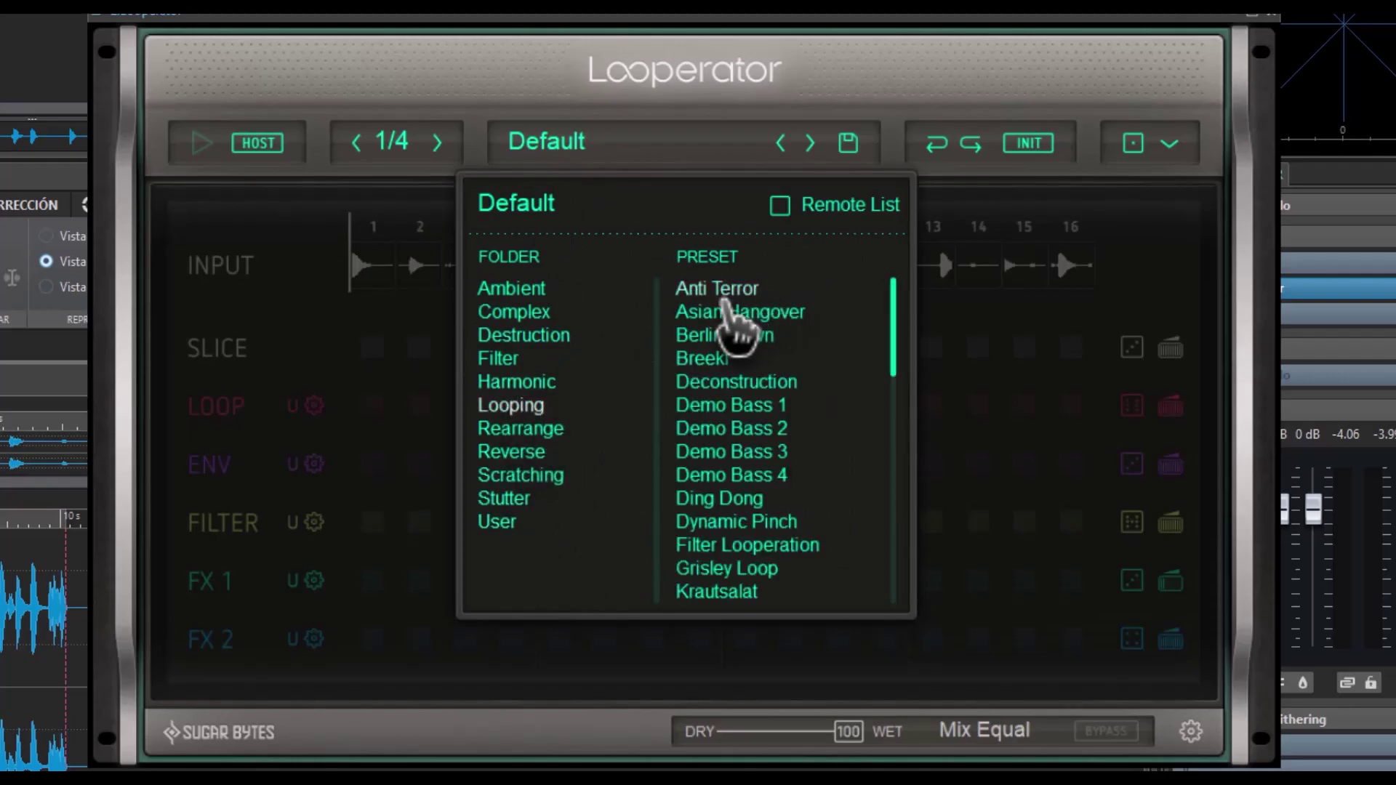
left_click(717, 289)
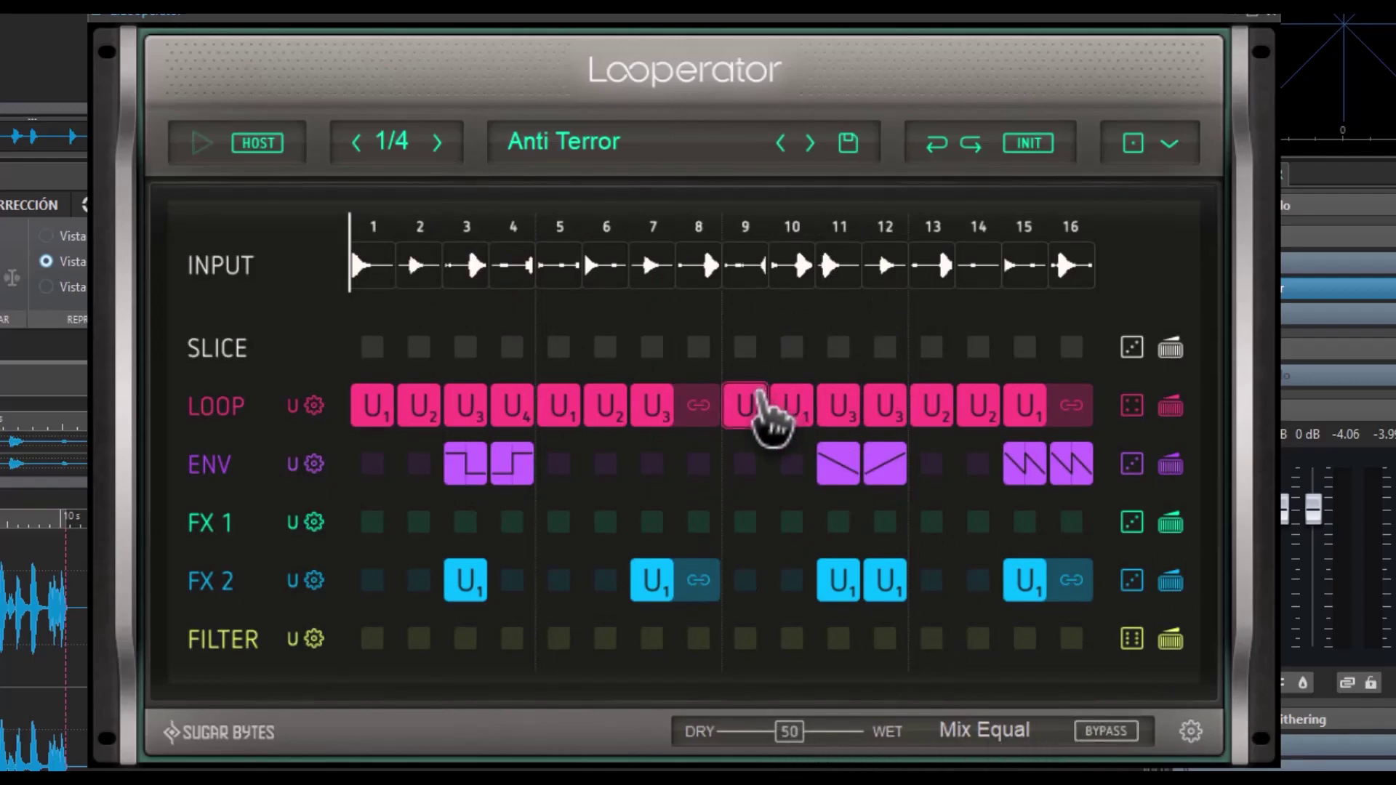
key("space")
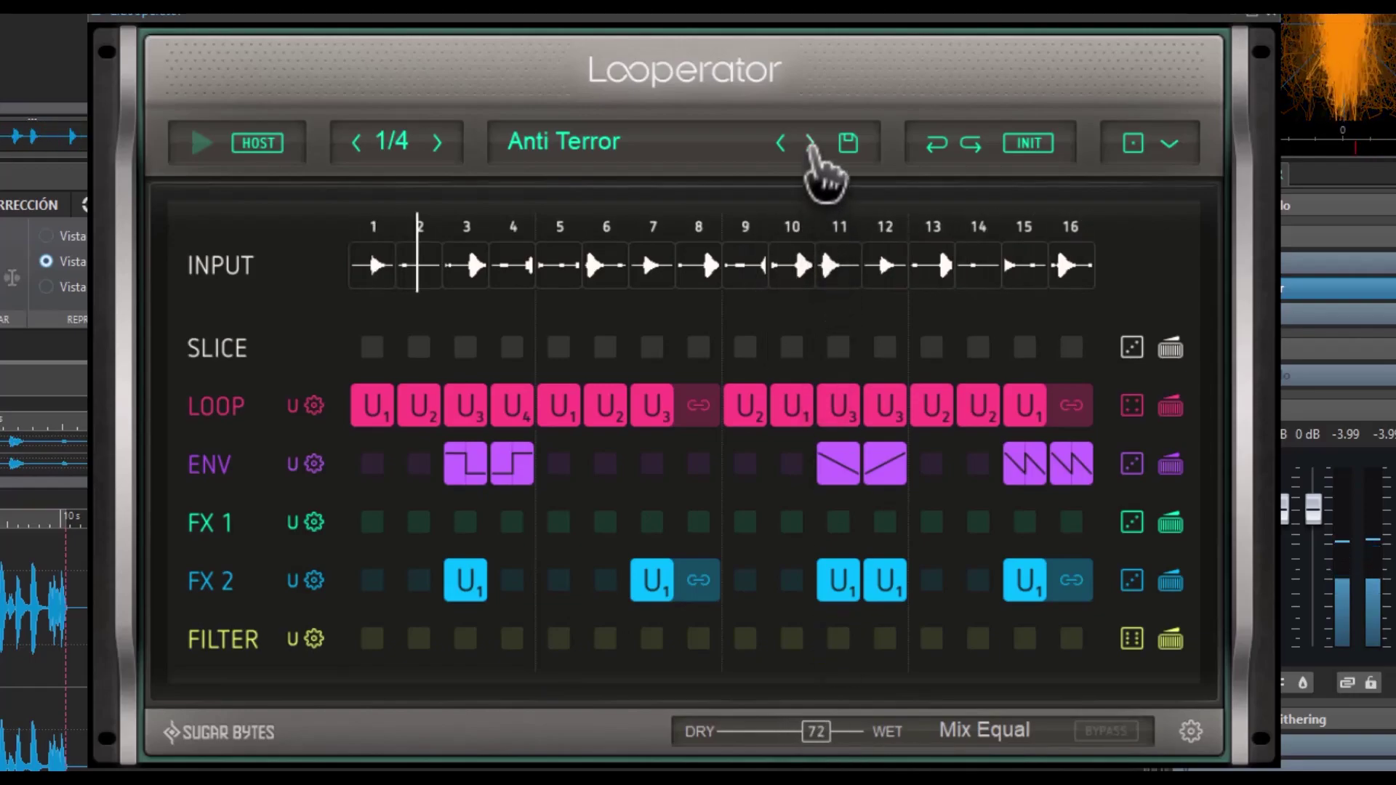
Audition the Asian Hangover and Berlin Dawn presets and load Breeki
left_click(809, 143)
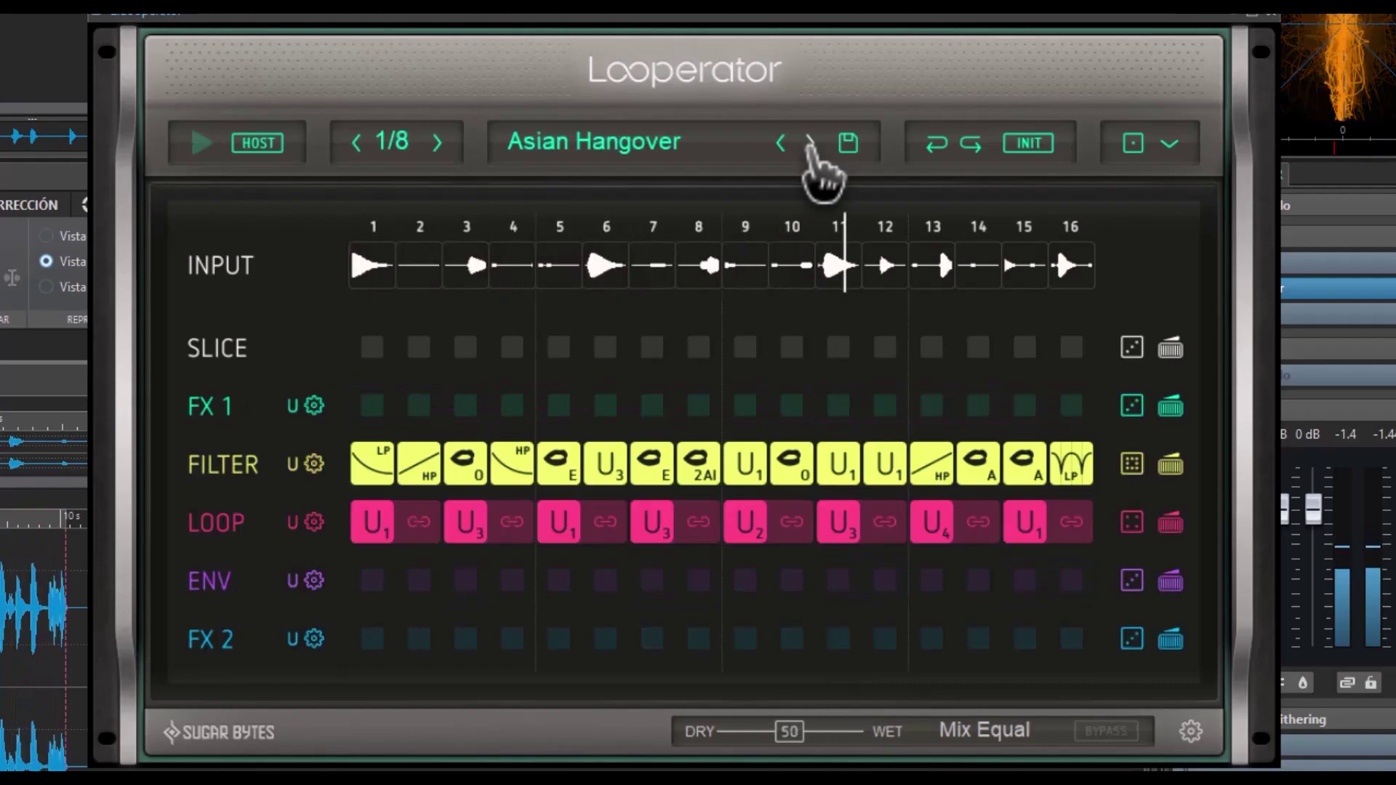
left_click(809, 143)
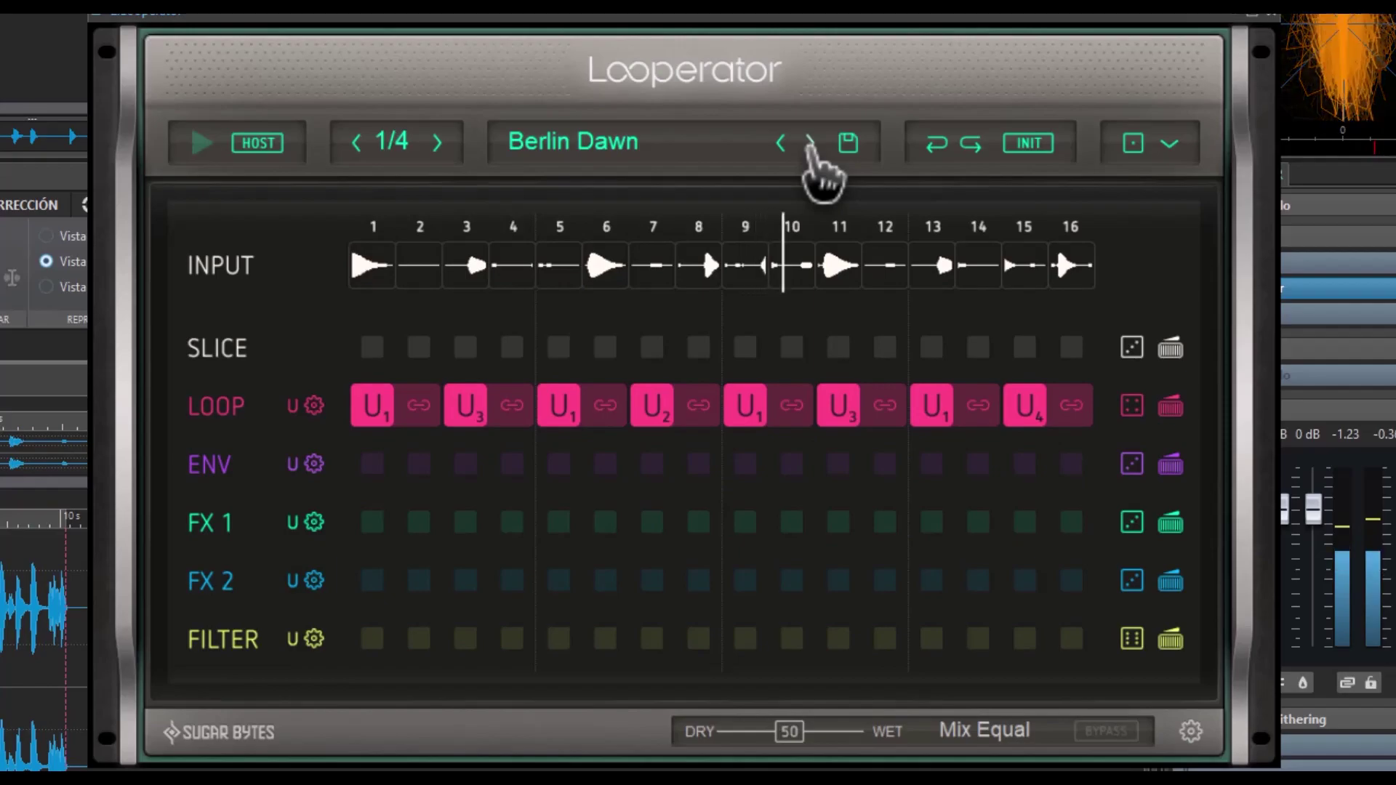
left_click(809, 142)
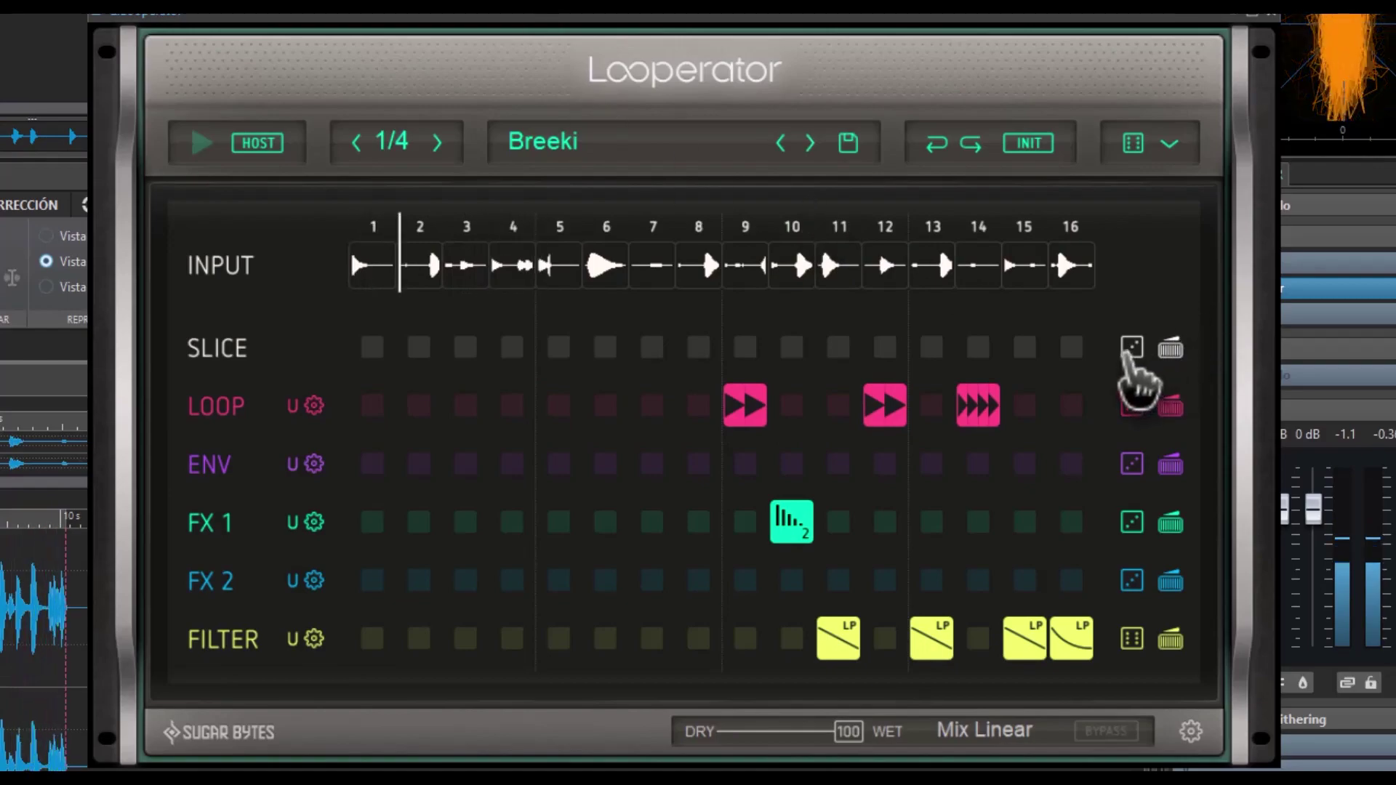
Randomize the Slice and Env tracks of the Breeki preset and lower both tracks' mix levels
left_click(1131, 349)
left_click(1170, 350)
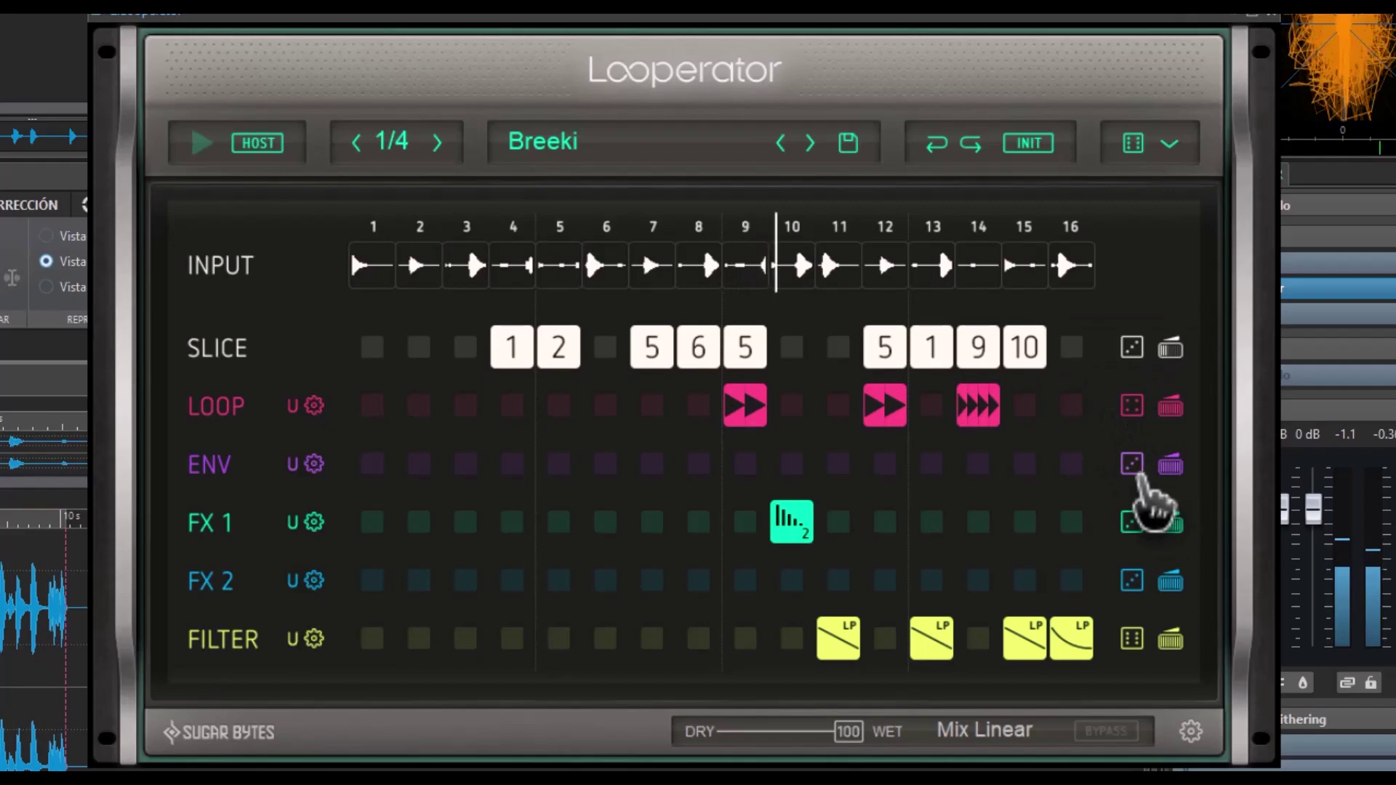
left_click(1131, 465)
left_click(1170, 465)
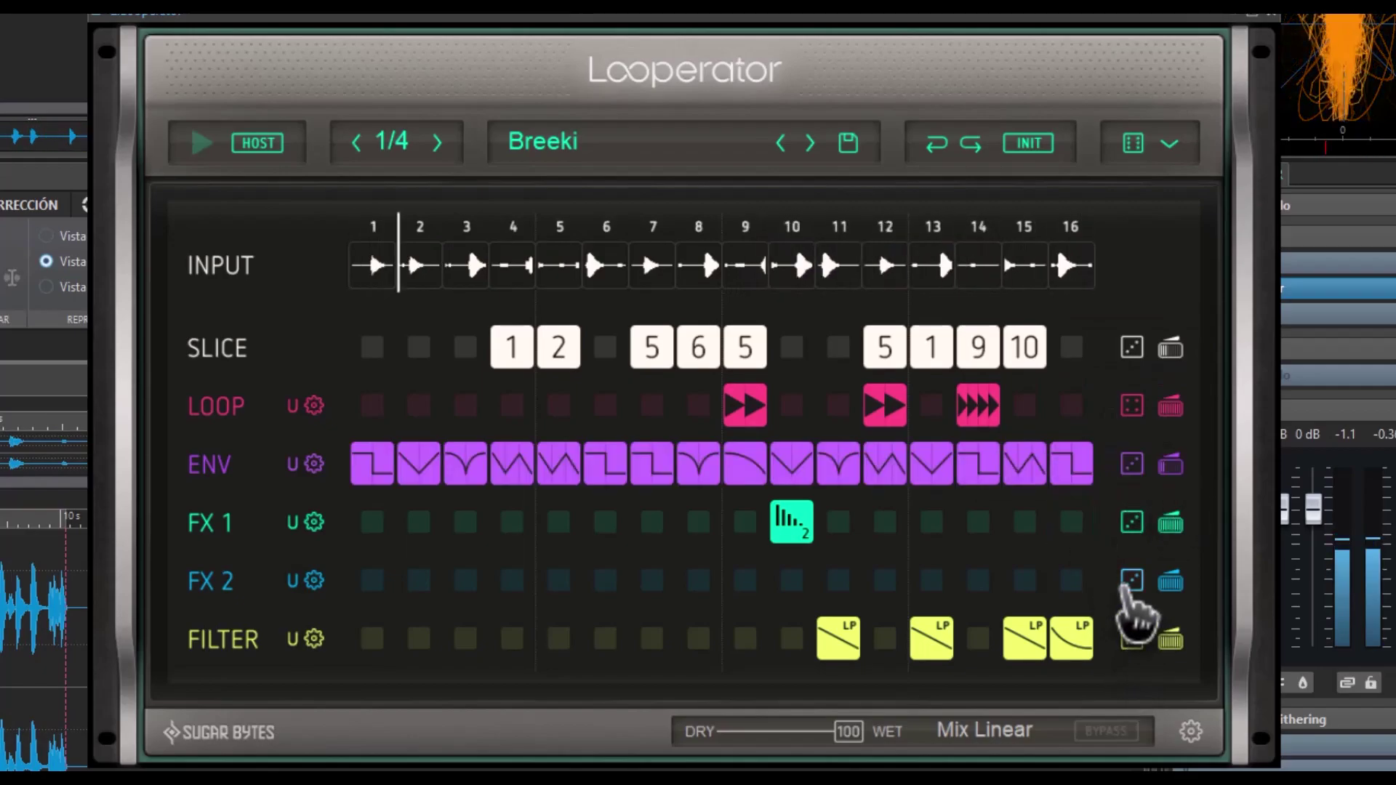
Randomize the FX 2, Filter and FX 1 tracks of the Breeki preset and lower each one's mix level
left_click(1131, 580)
left_click(1171, 582)
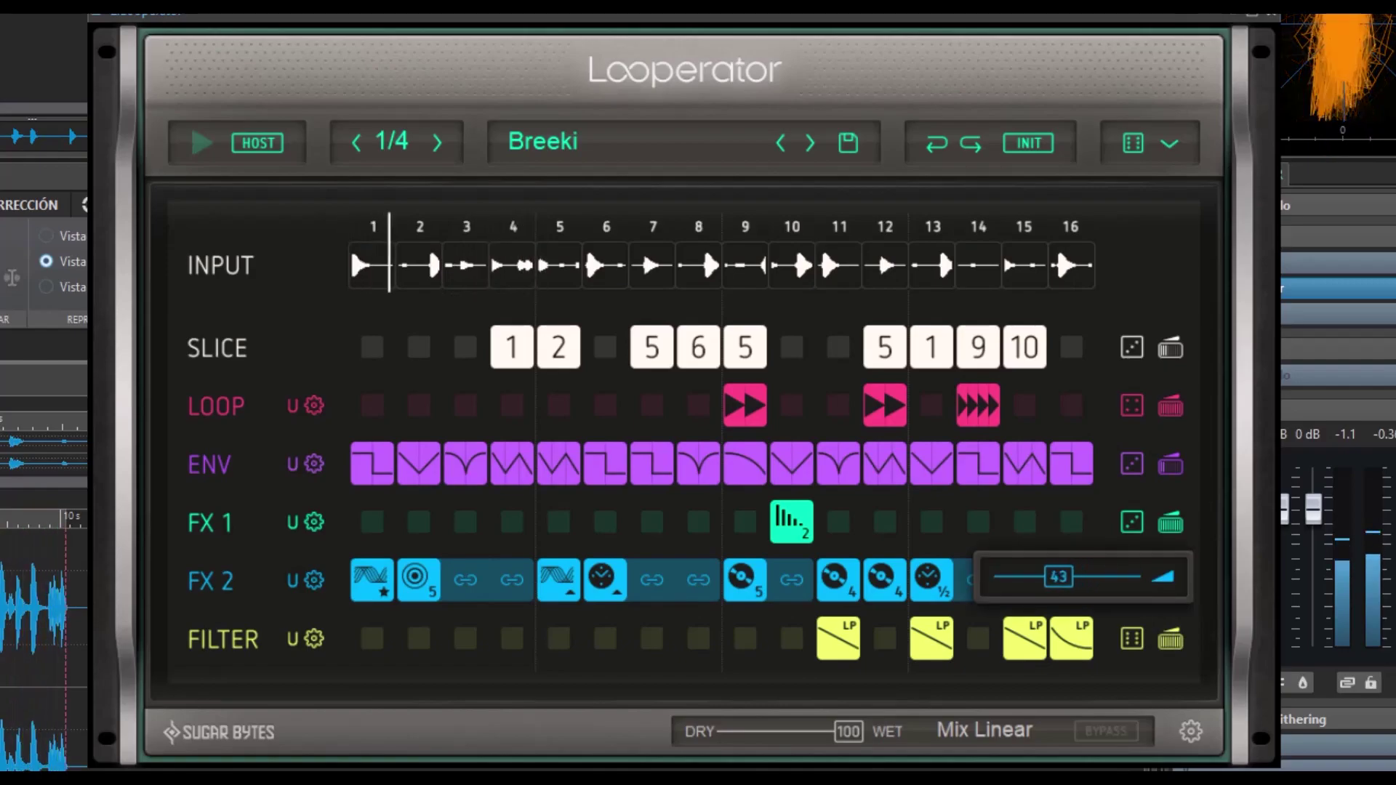
left_click(1131, 638)
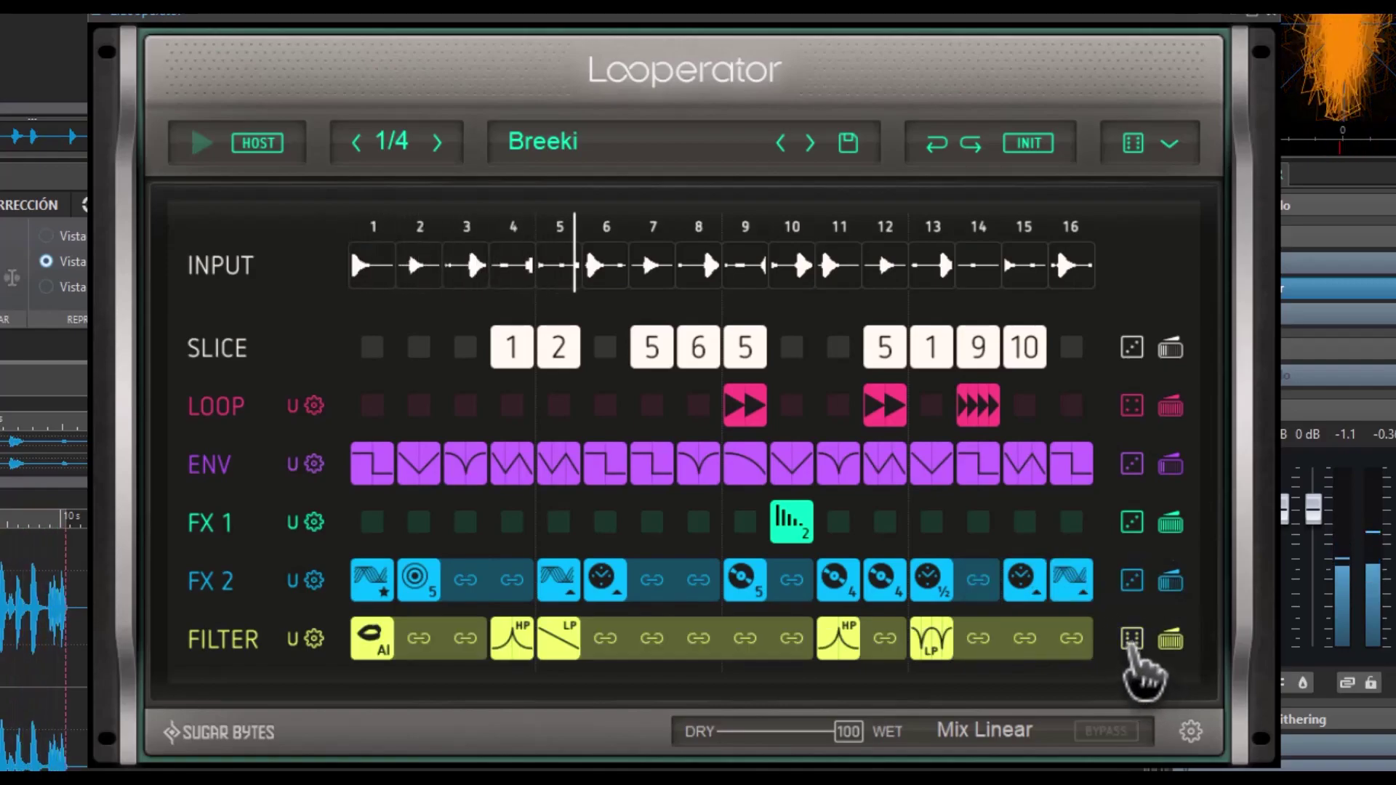
left_click(1170, 640)
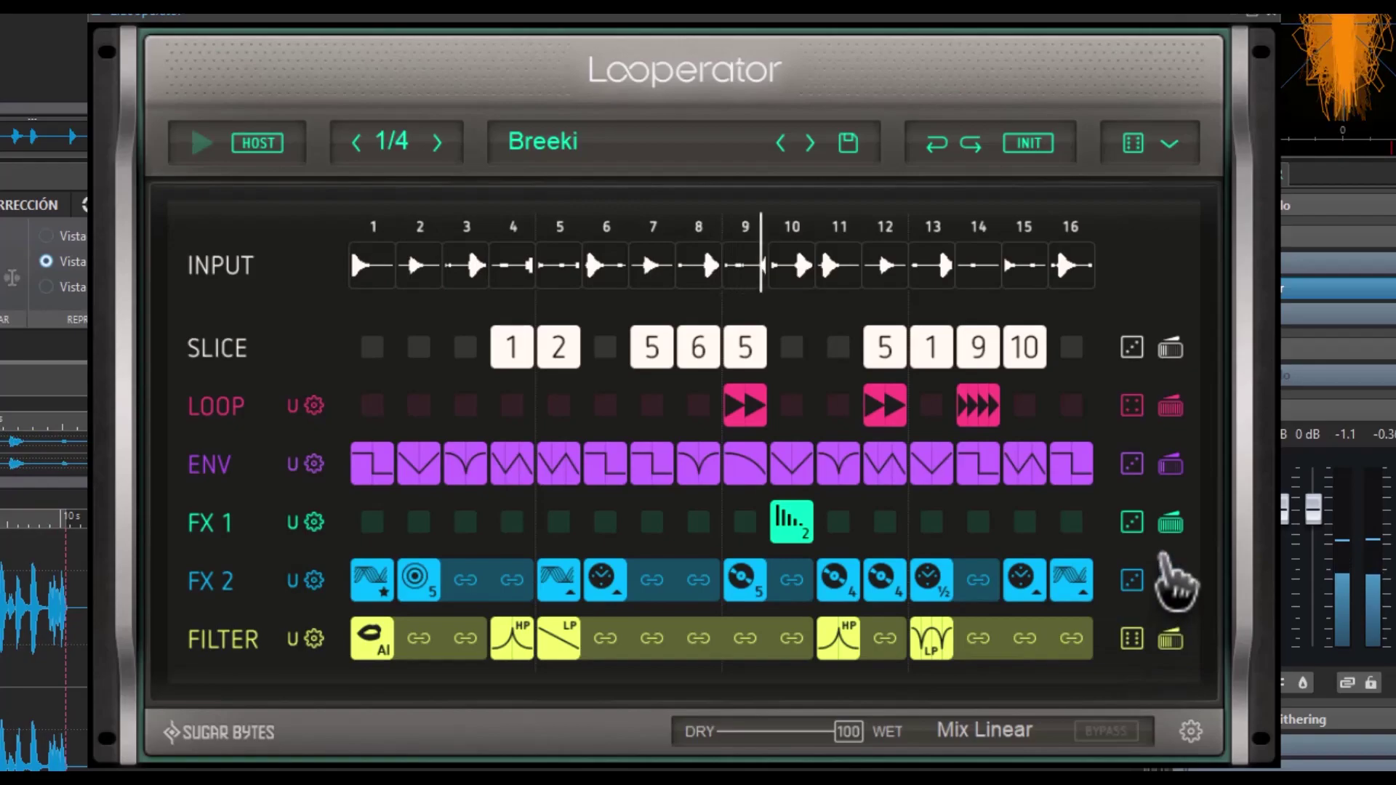
left_click(1131, 522)
left_click(1170, 522)
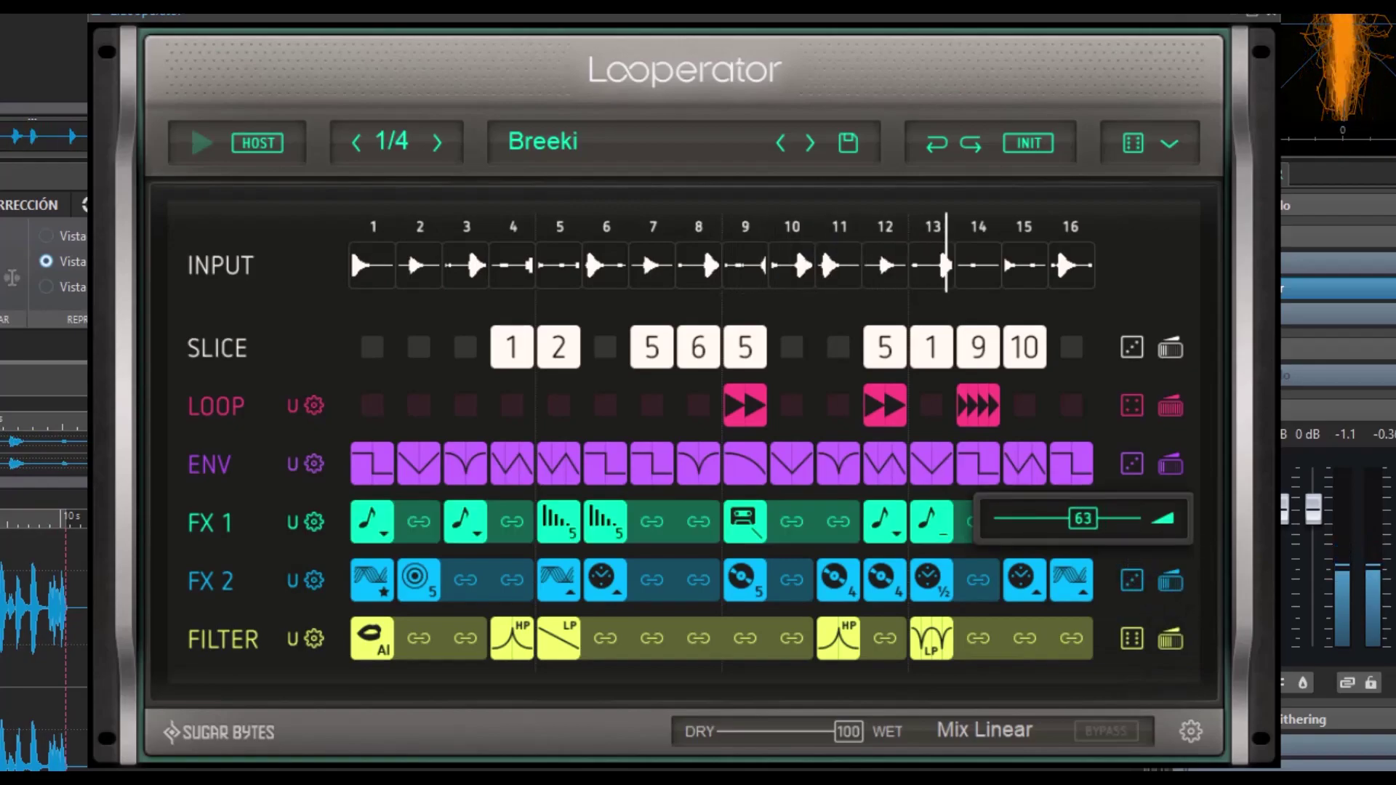
Load the Deconstruction preset and randomize its FX 1 track at a reduced mix level
left_click(810, 143)
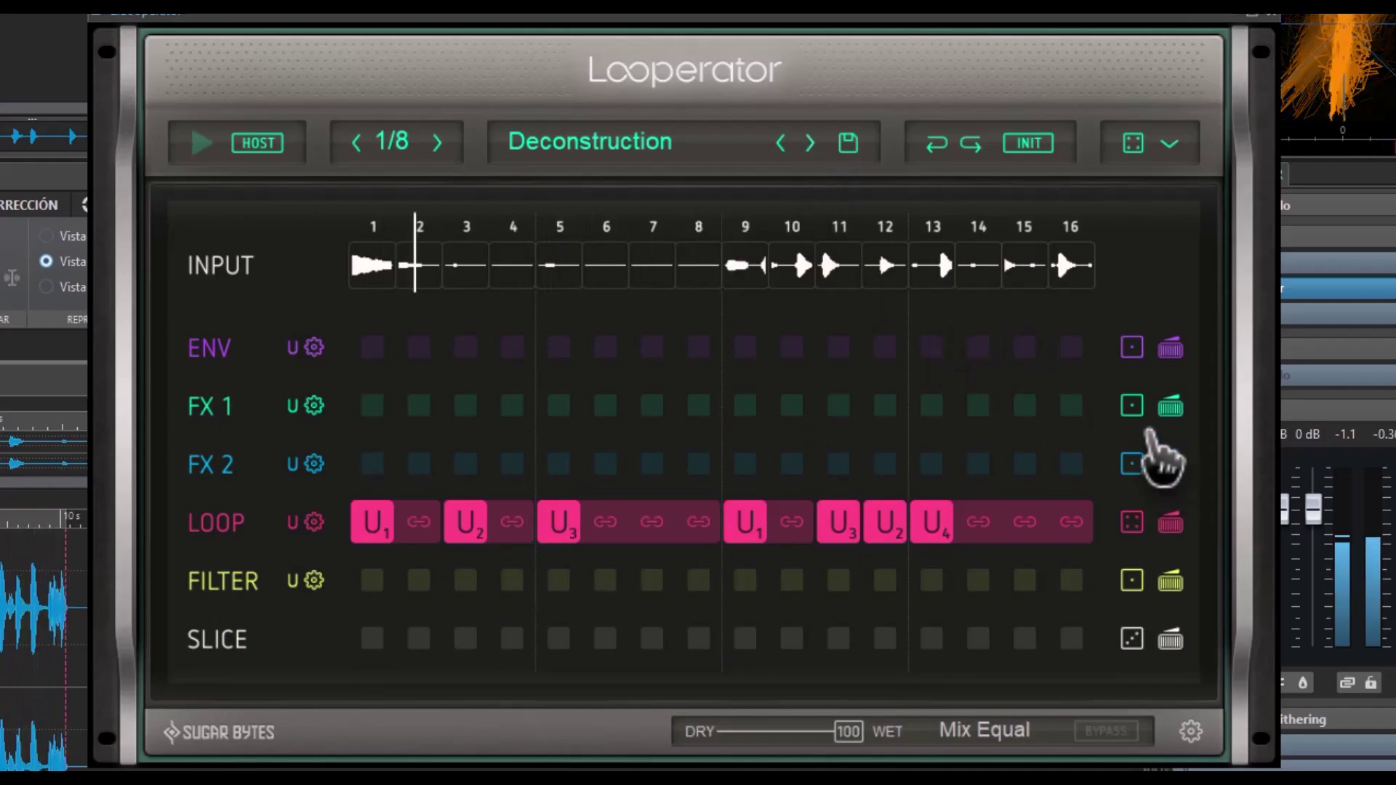
left_click(1132, 408)
left_click(1171, 405)
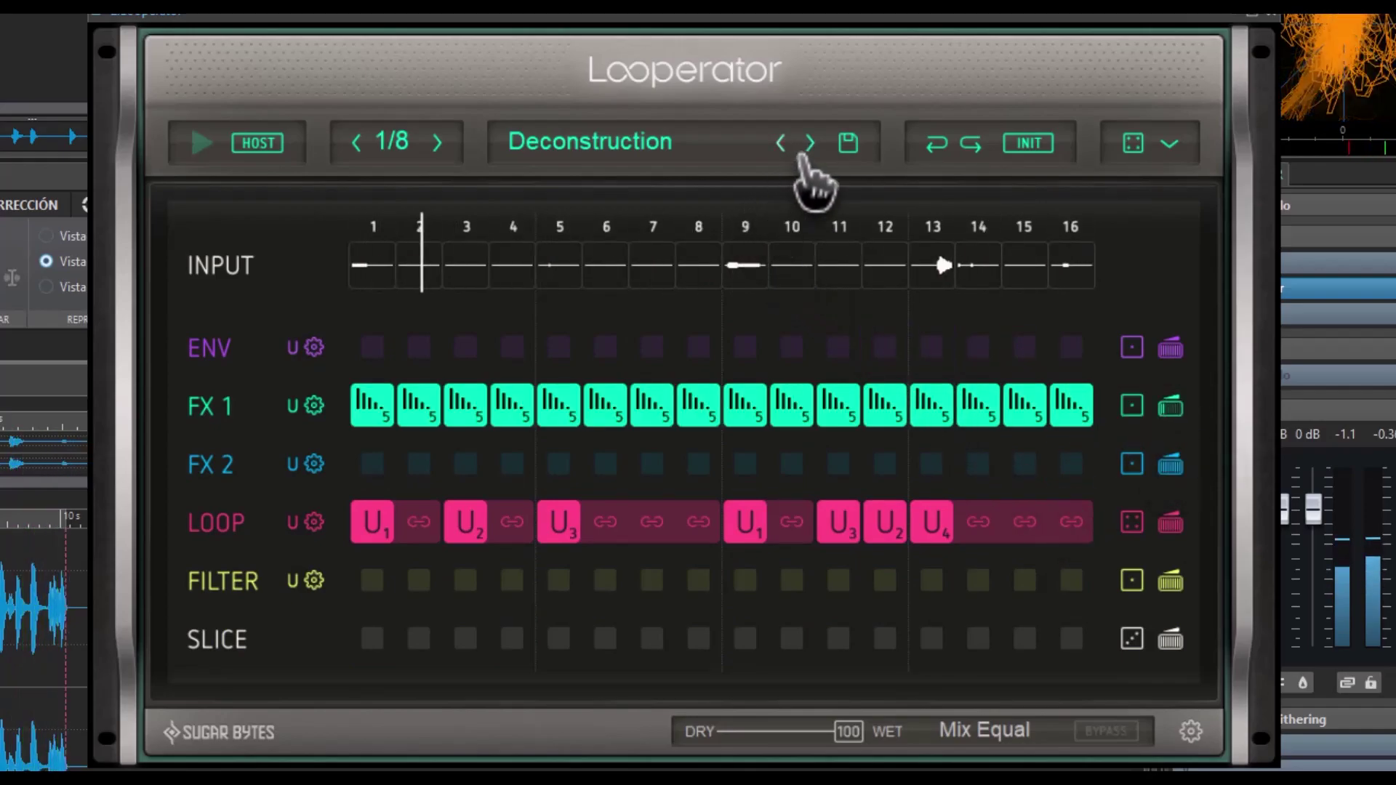
Advance through the Demo Bass presets to Demo Bass 3
left_click(809, 143)
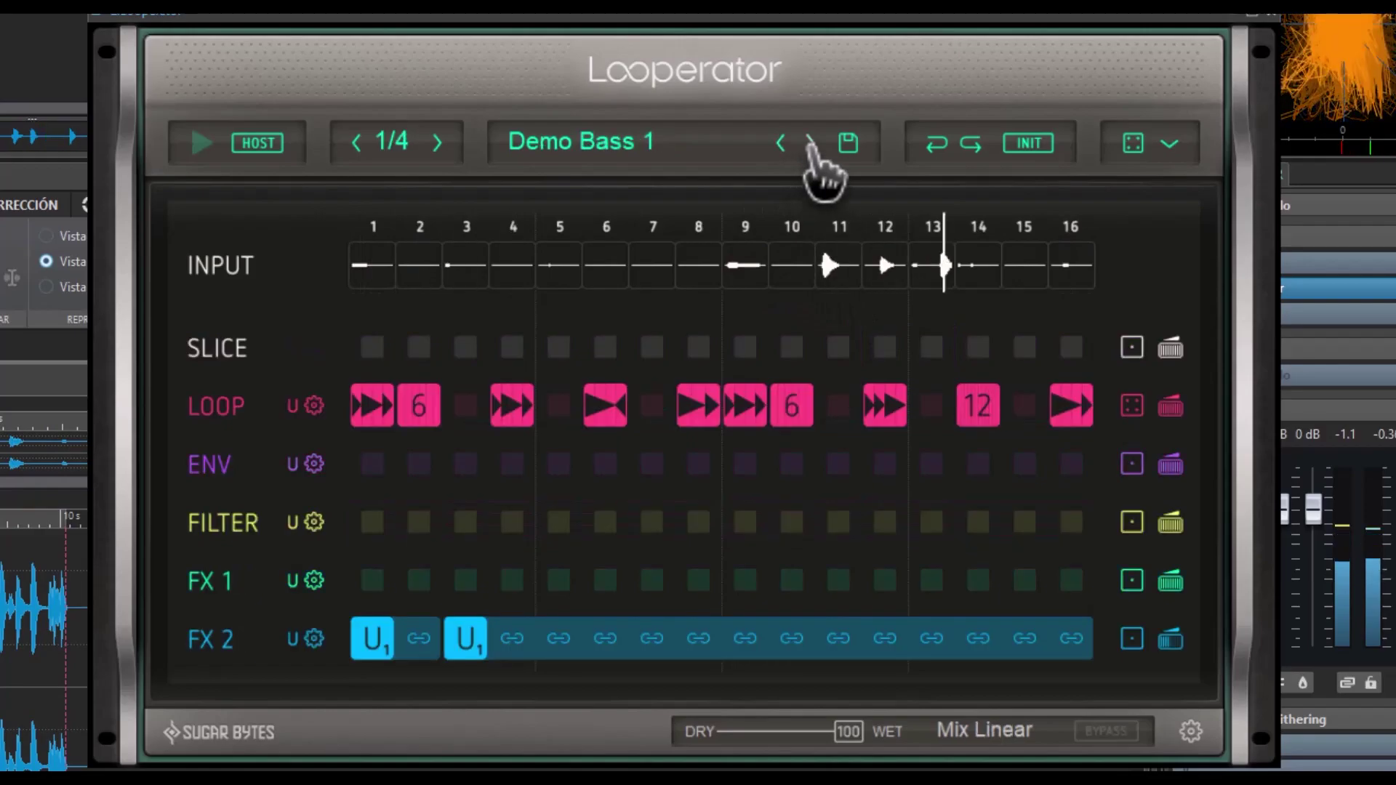
left_click(809, 142)
left_click(809, 143)
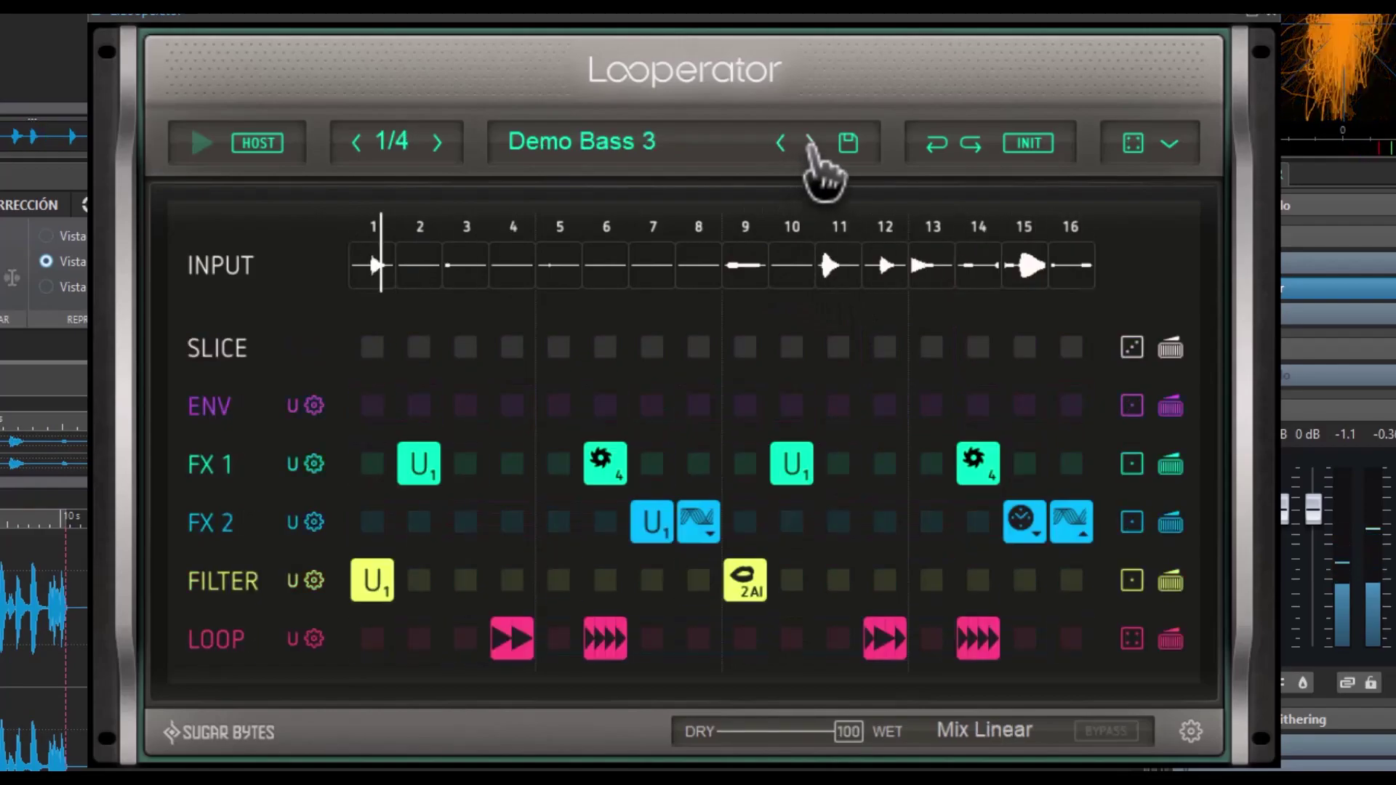
Advance through the Demo Bass 4 preset to the Ding Dong preset
left_click(809, 142)
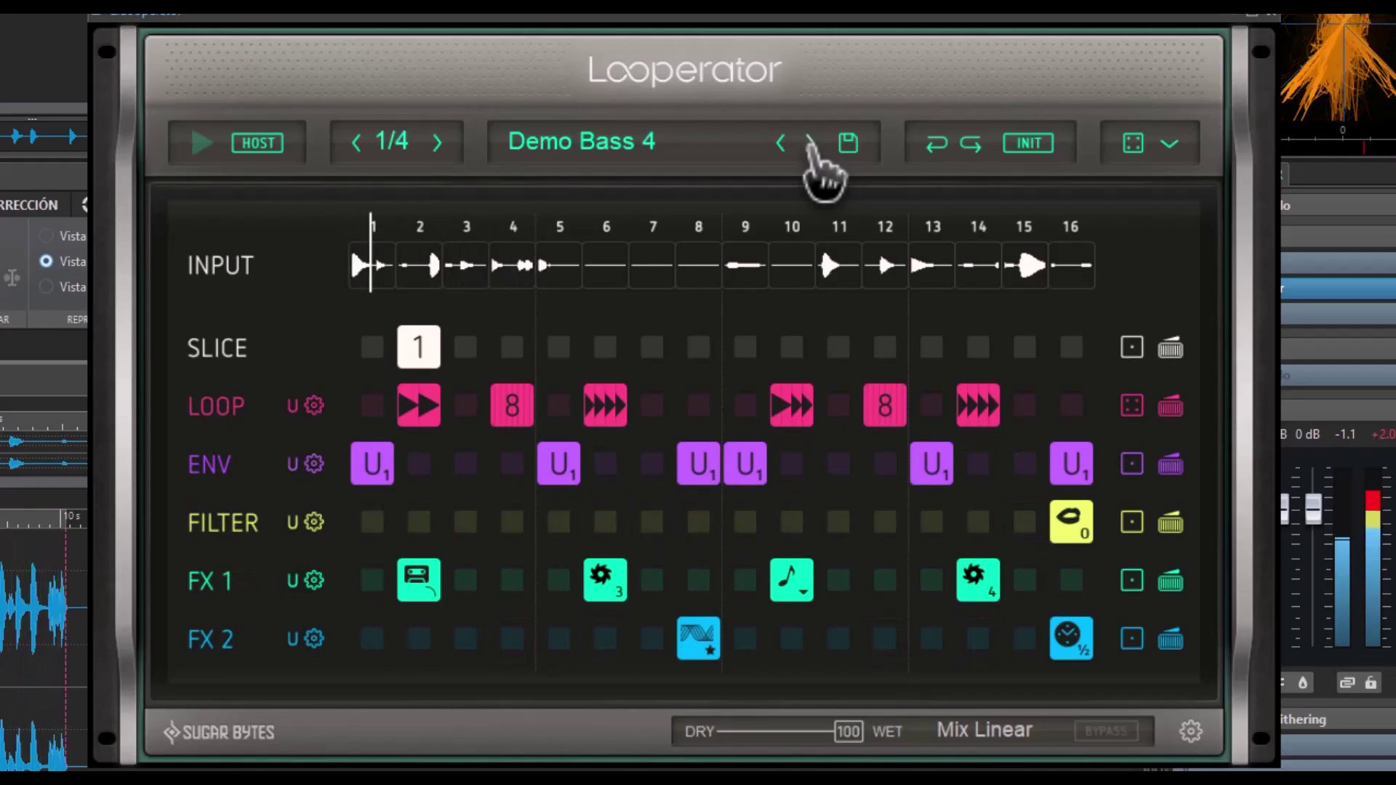
left_click(809, 142)
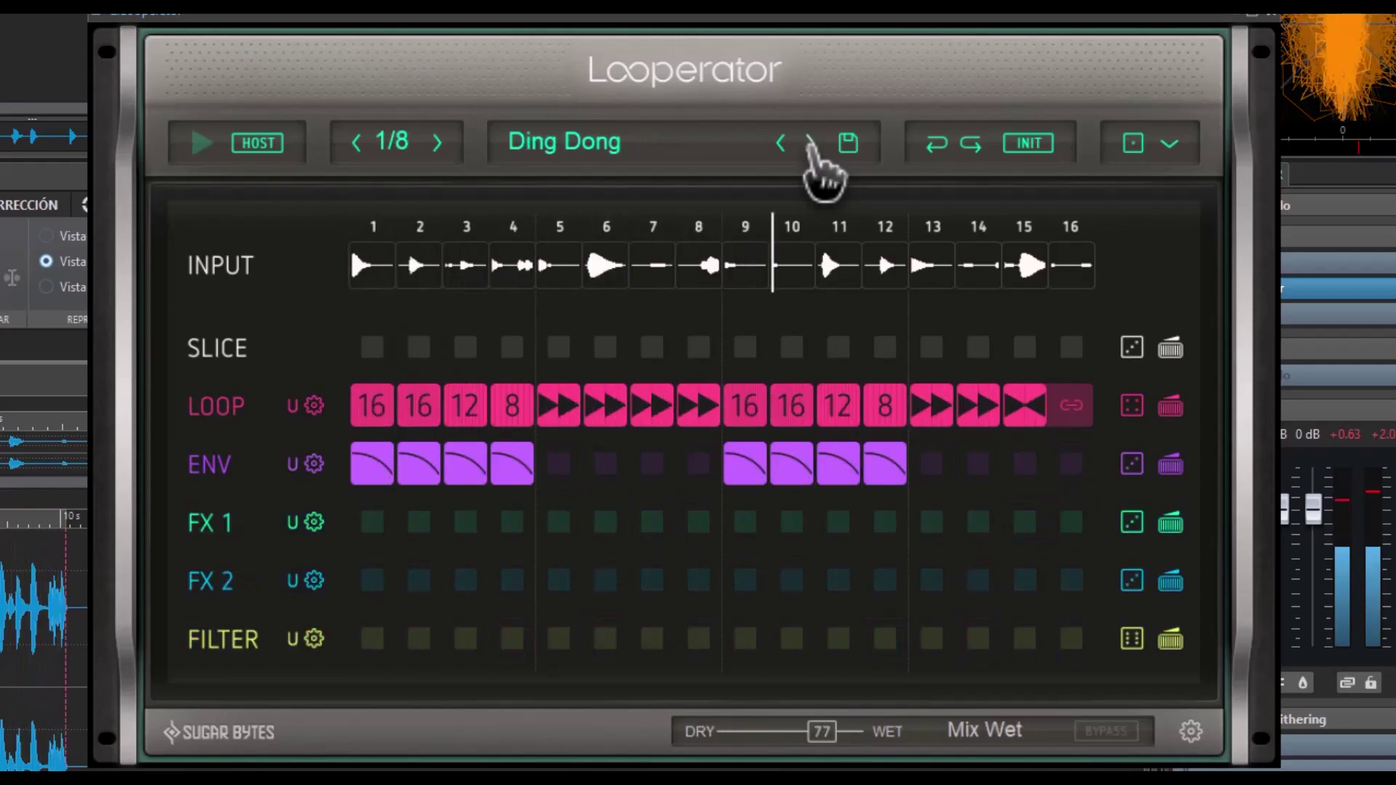
Load the Andromeda 1 preset from the Ambient folder and advance through Andromeda 2 to Arcane Mystery
left_click(657, 148)
left_click(518, 289)
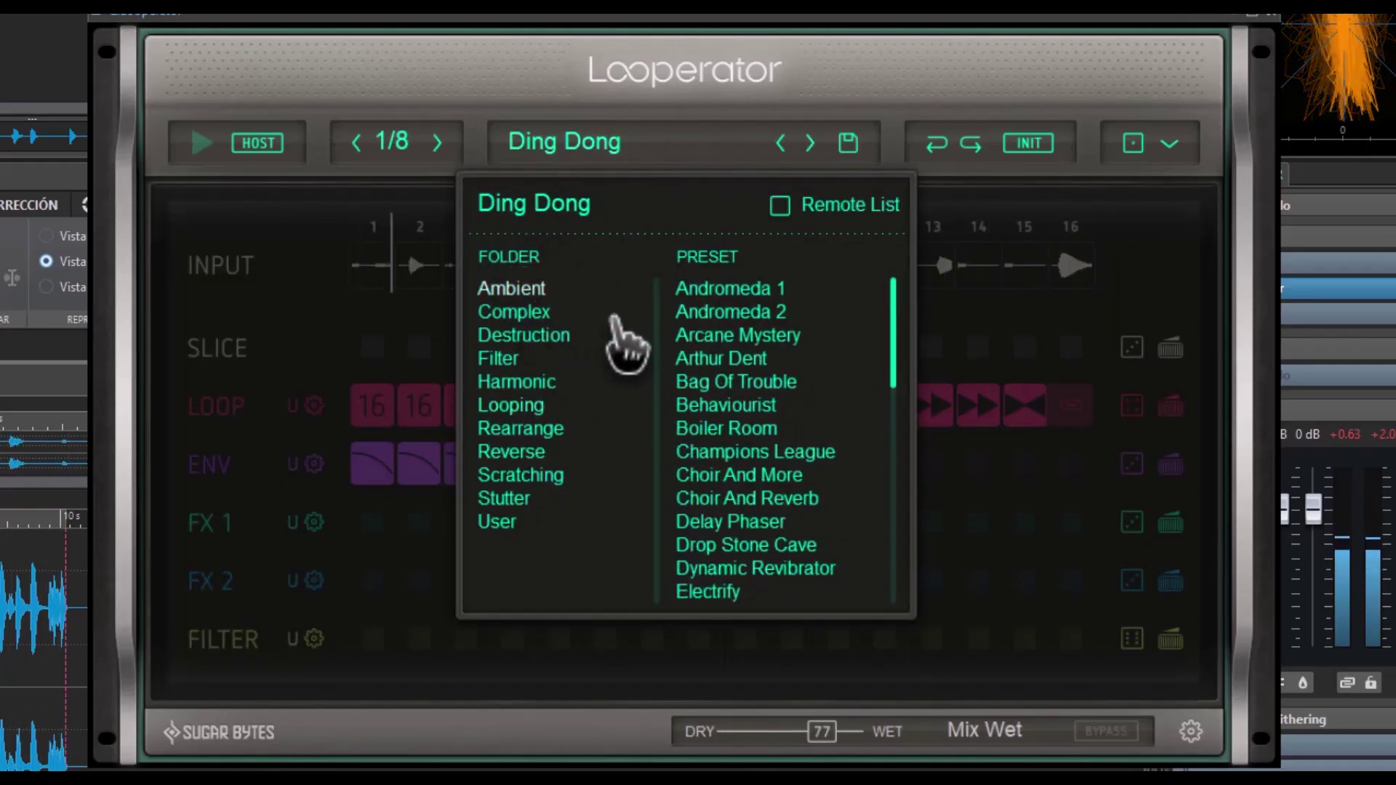
left_click(724, 289)
left_click(731, 148)
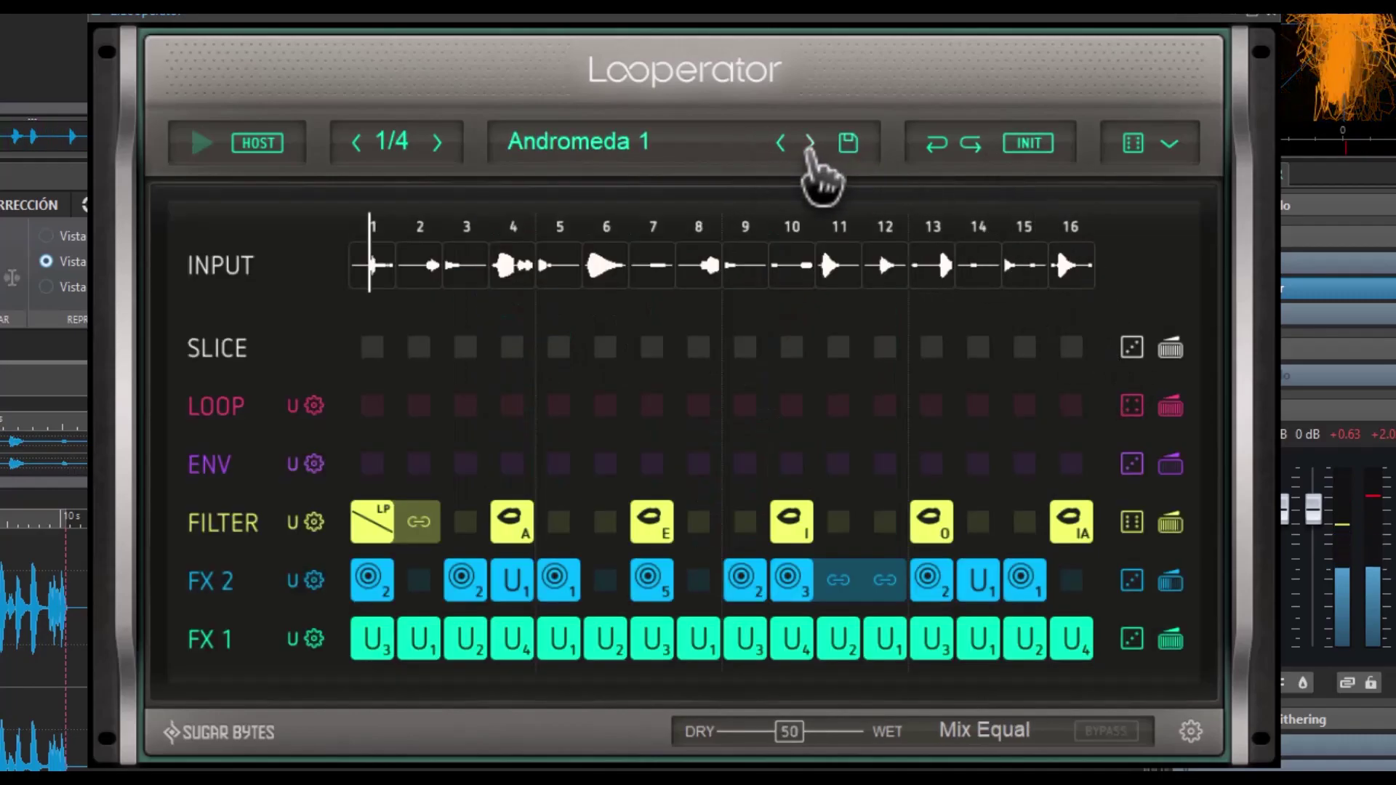
left_click(809, 143)
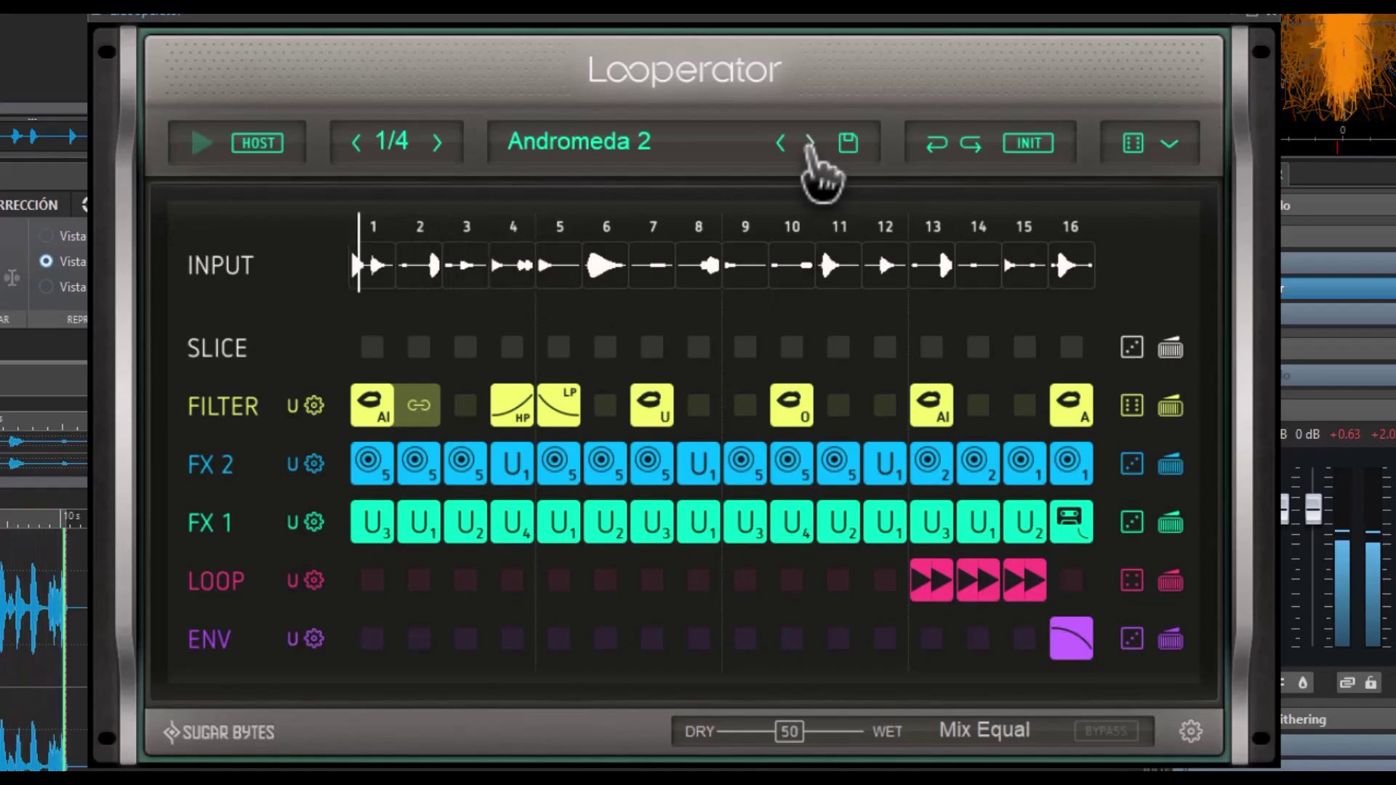
left_click(809, 143)
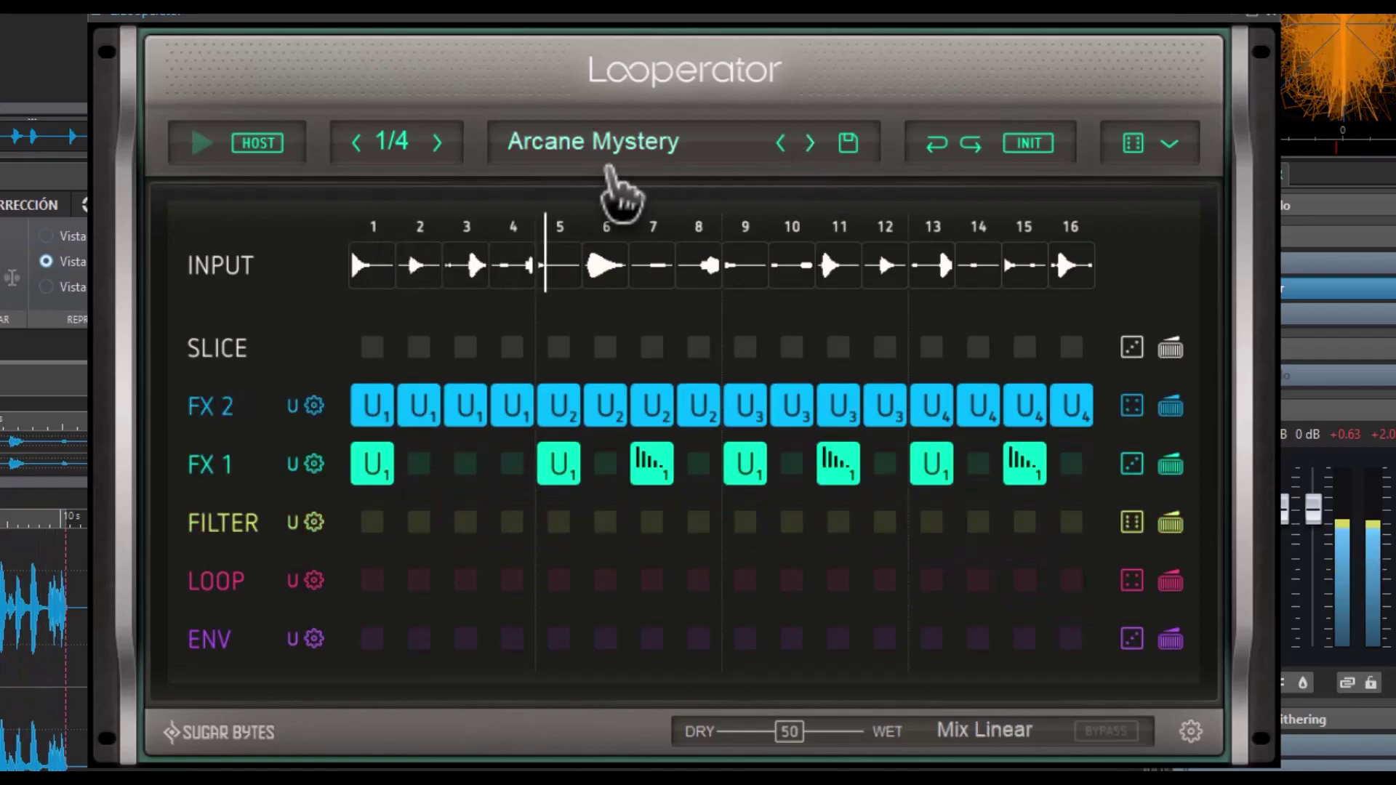
Load the AiOiAi preset from the Filter folder and advance through Airan and Alta Falta to Analphabet
left_click(603, 149)
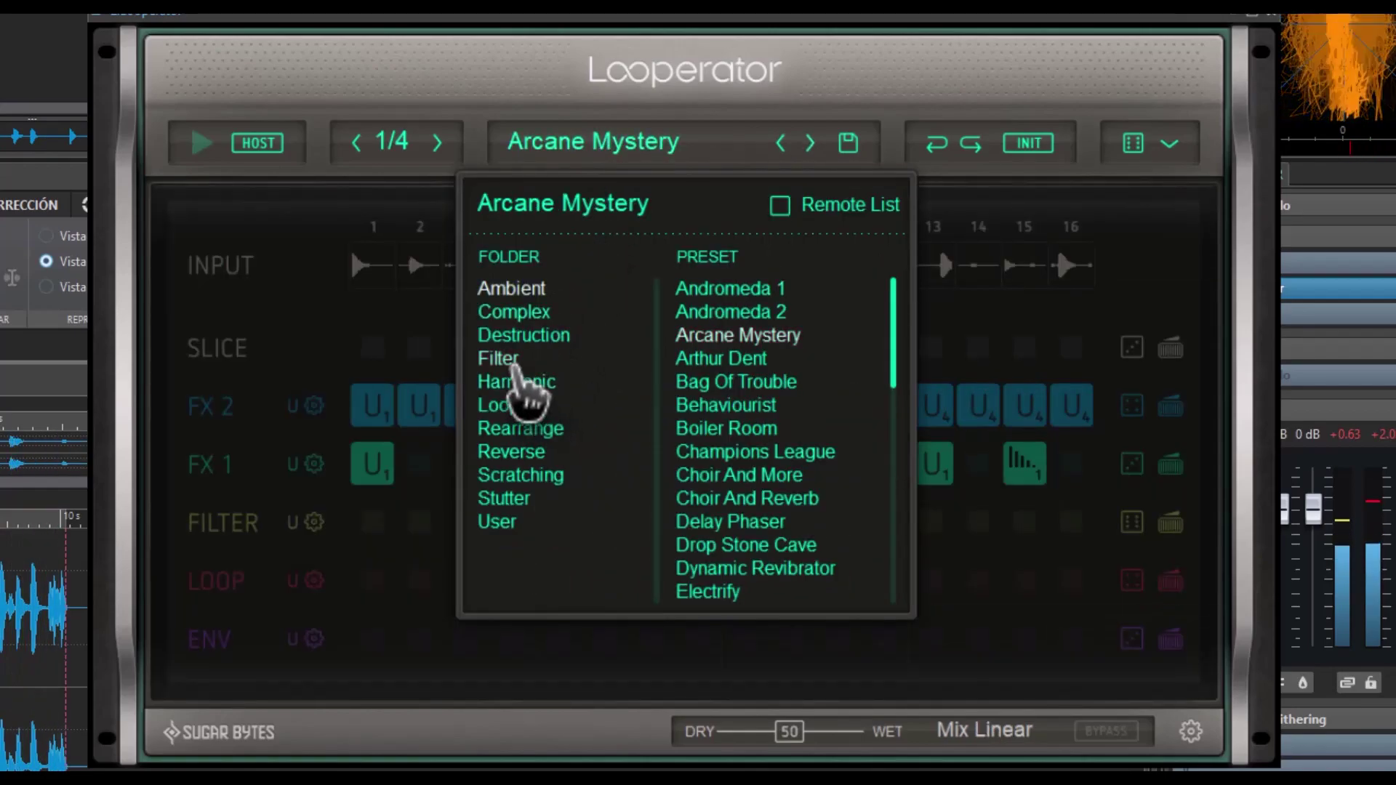
left_click(501, 359)
left_click(697, 290)
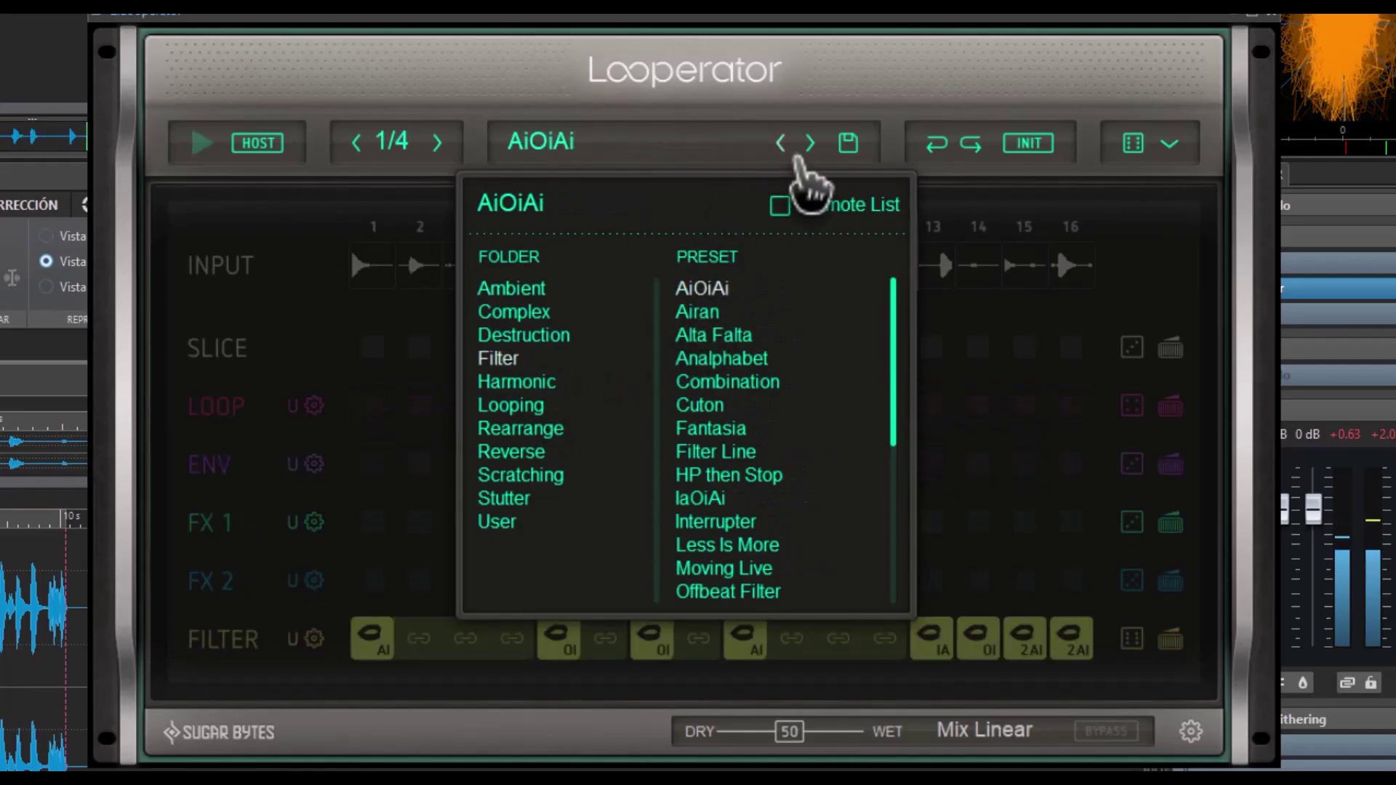
left_click(810, 143)
left_click(665, 154)
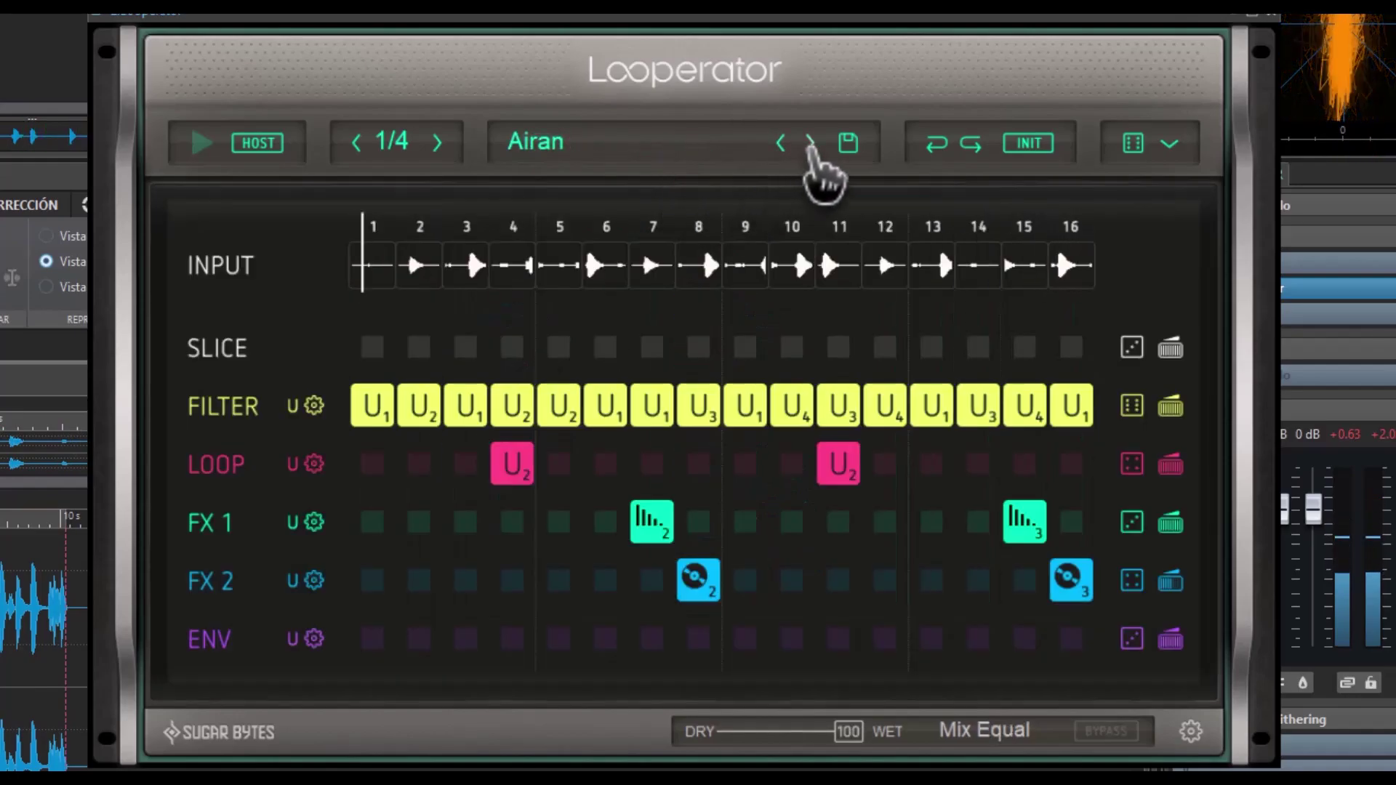
left_click(809, 142)
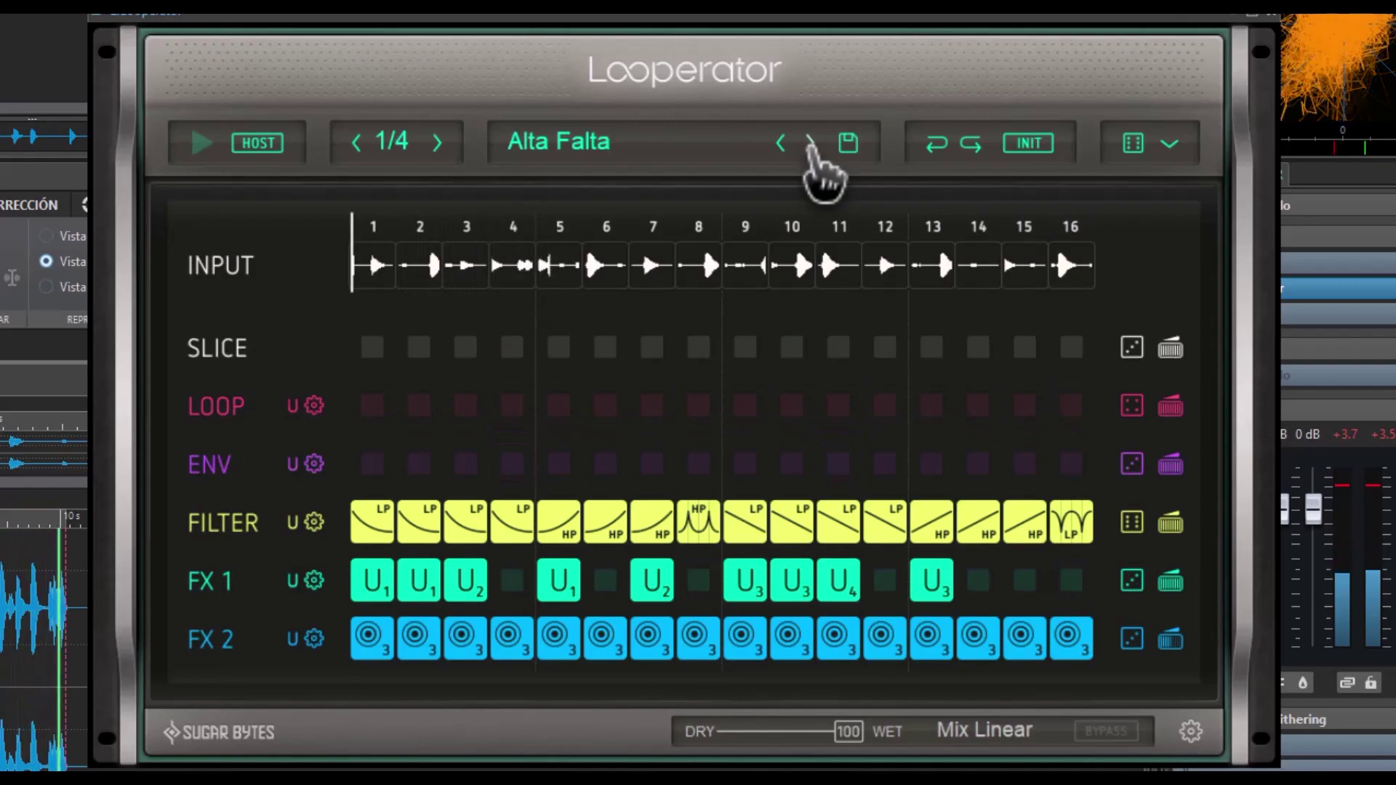
left_click(809, 142)
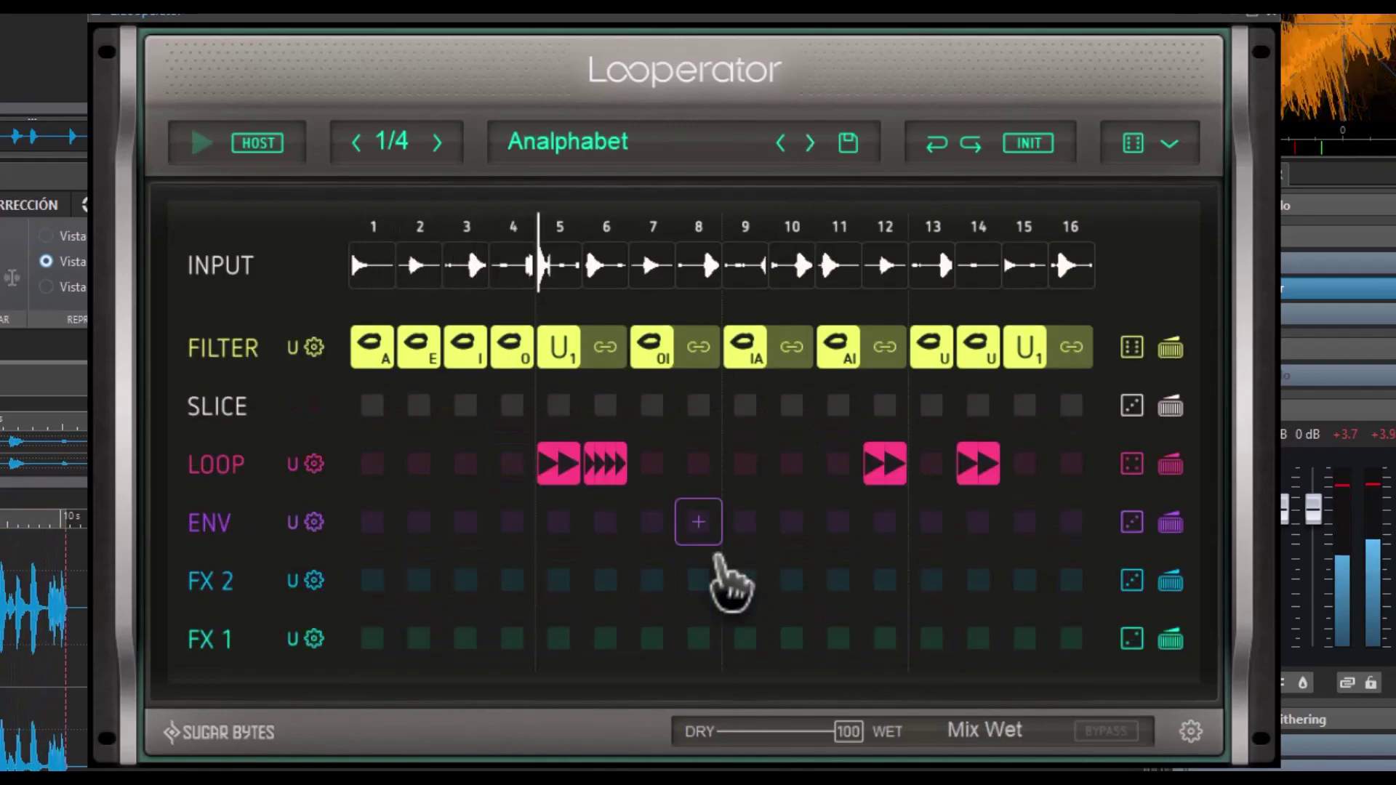
Set the Analphabet preset's dry/wet mix to 55 and advance through Combination and Cuton to Fantasia
left_click_drag(827, 727, 798, 741)
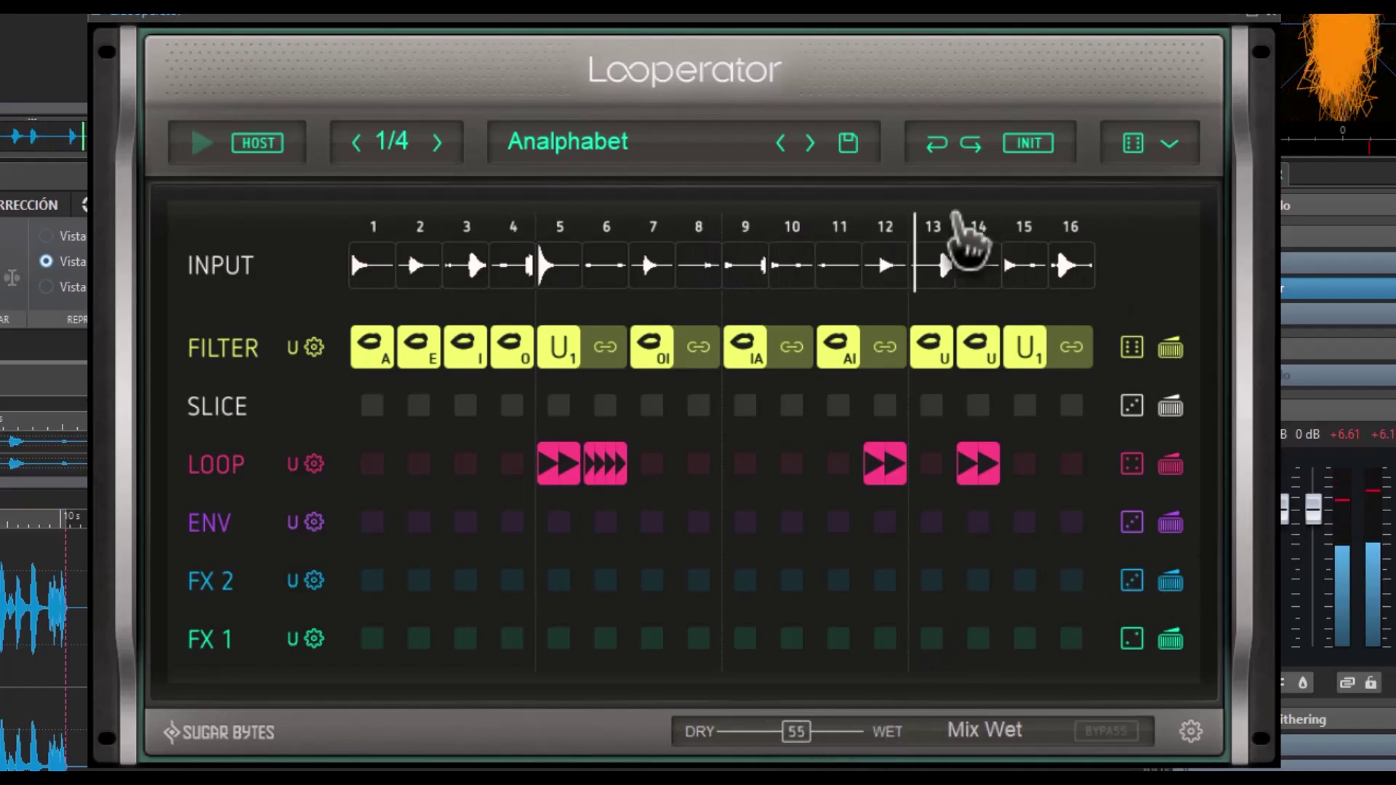
left_click(809, 143)
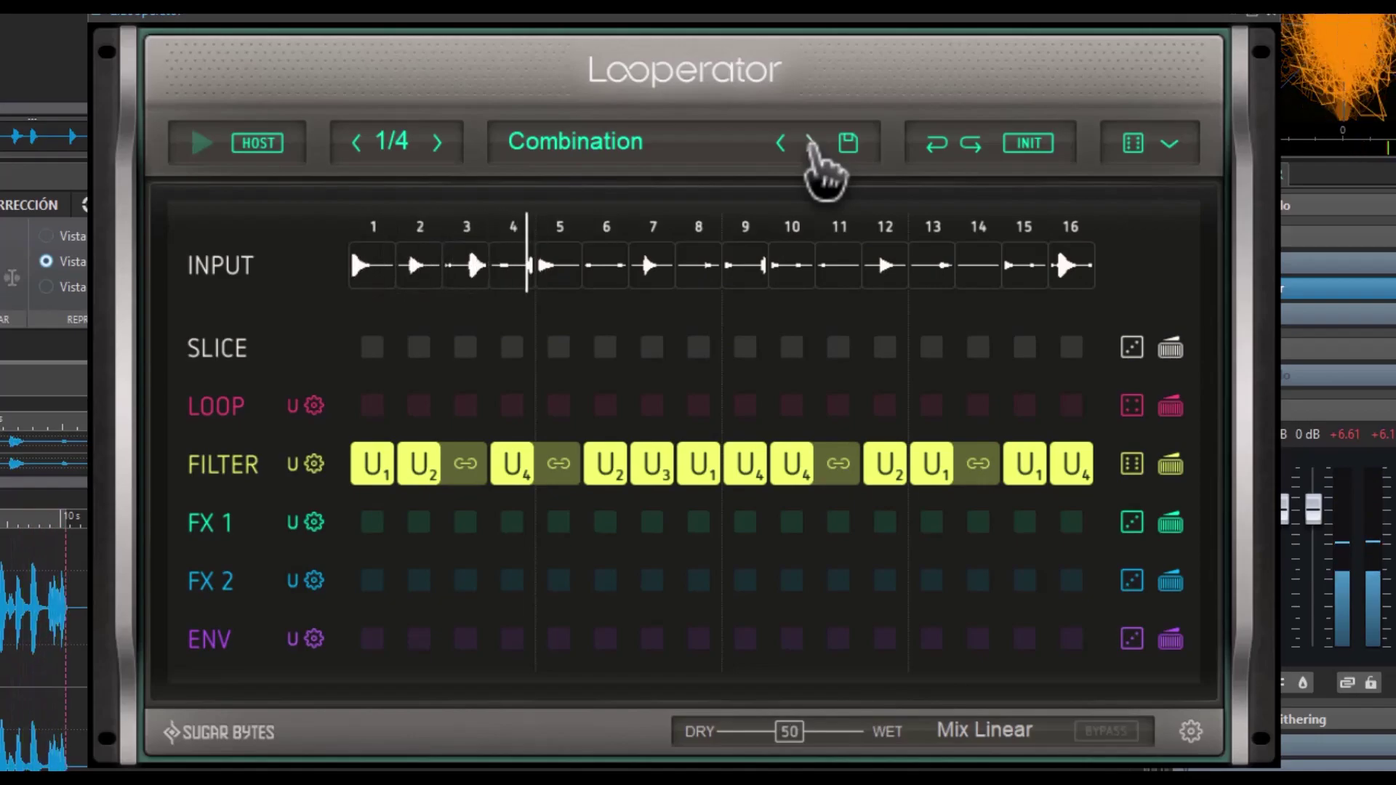
left_click(809, 141)
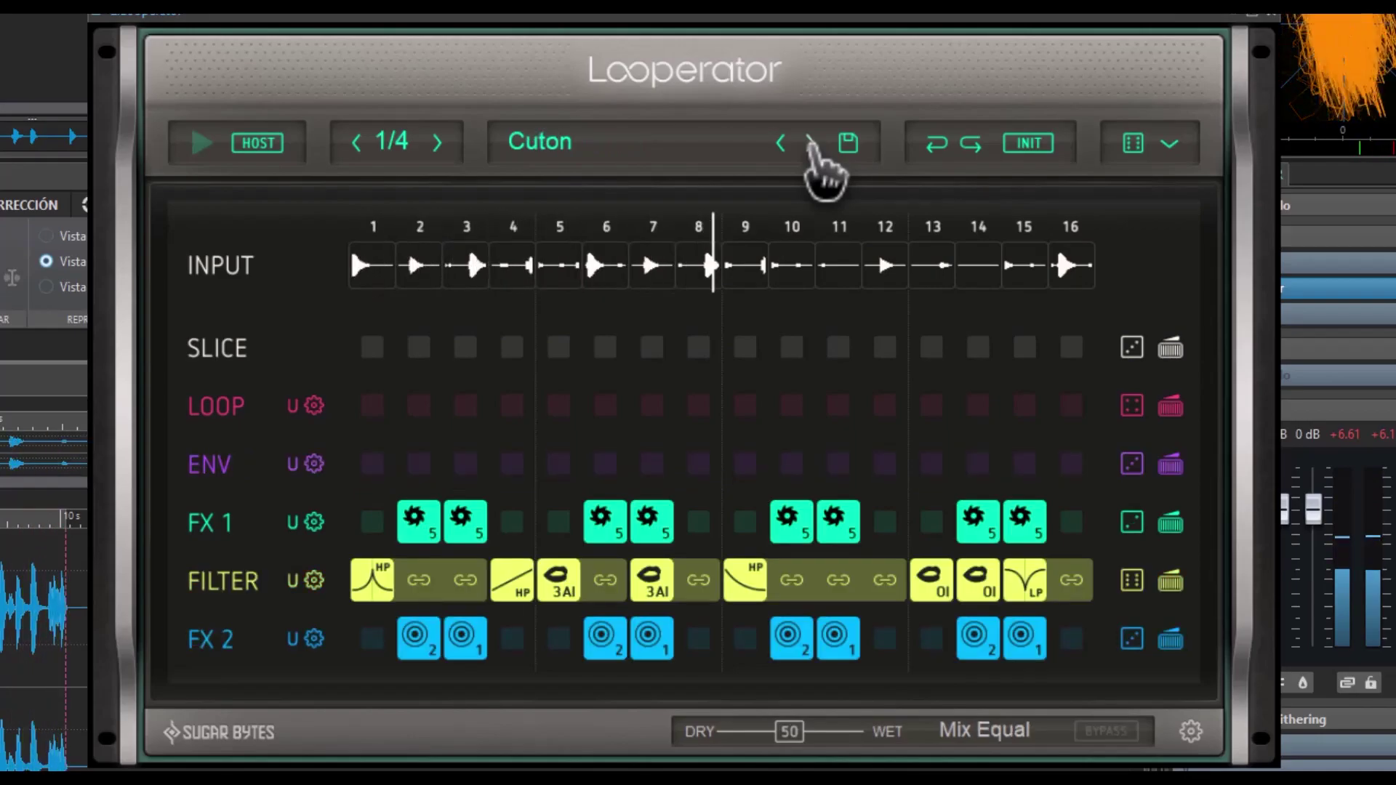
left_click(809, 141)
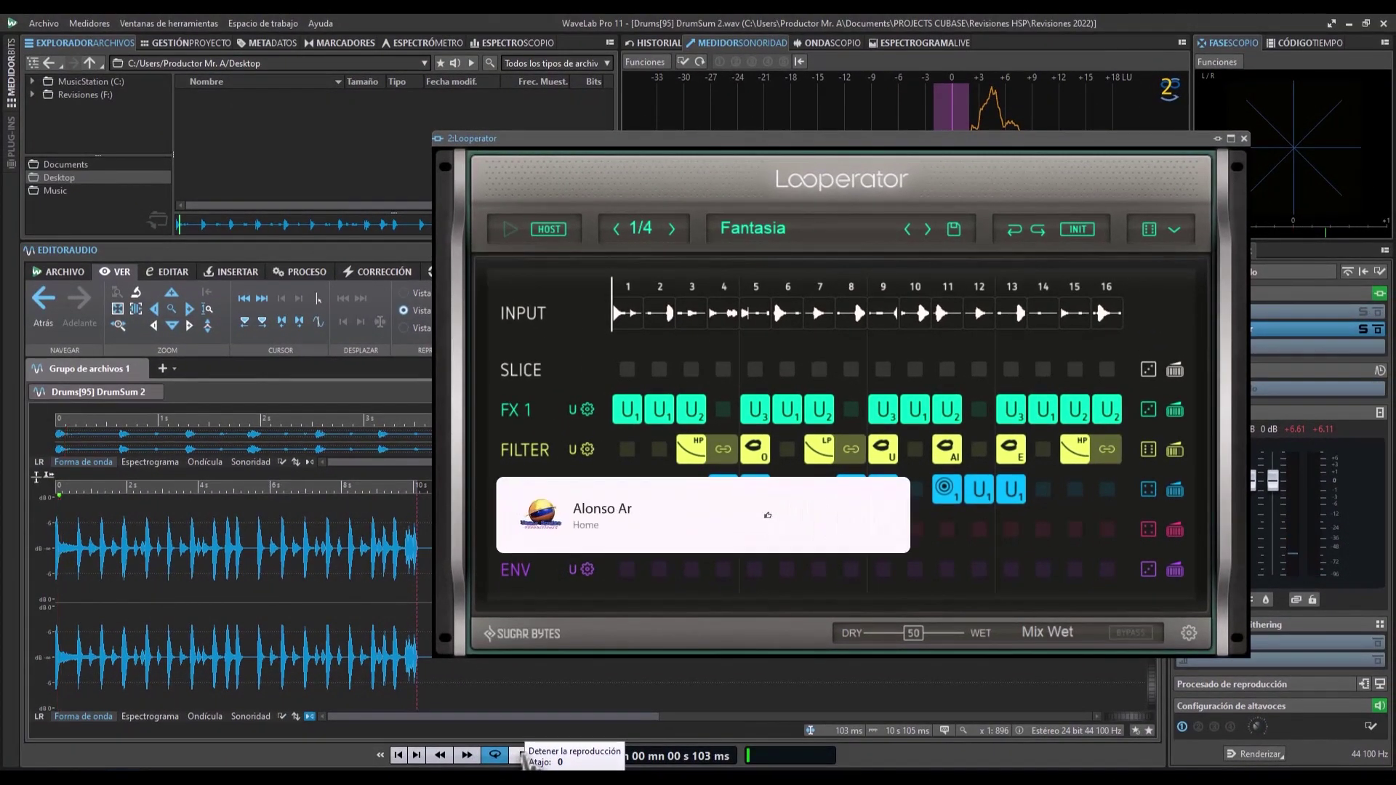
Set the Looperator interface zoom to 100 % in the general settings and reposition the plug-in window slightly
left_click(1187, 633)
left_click(809, 468)
left_click(774, 509)
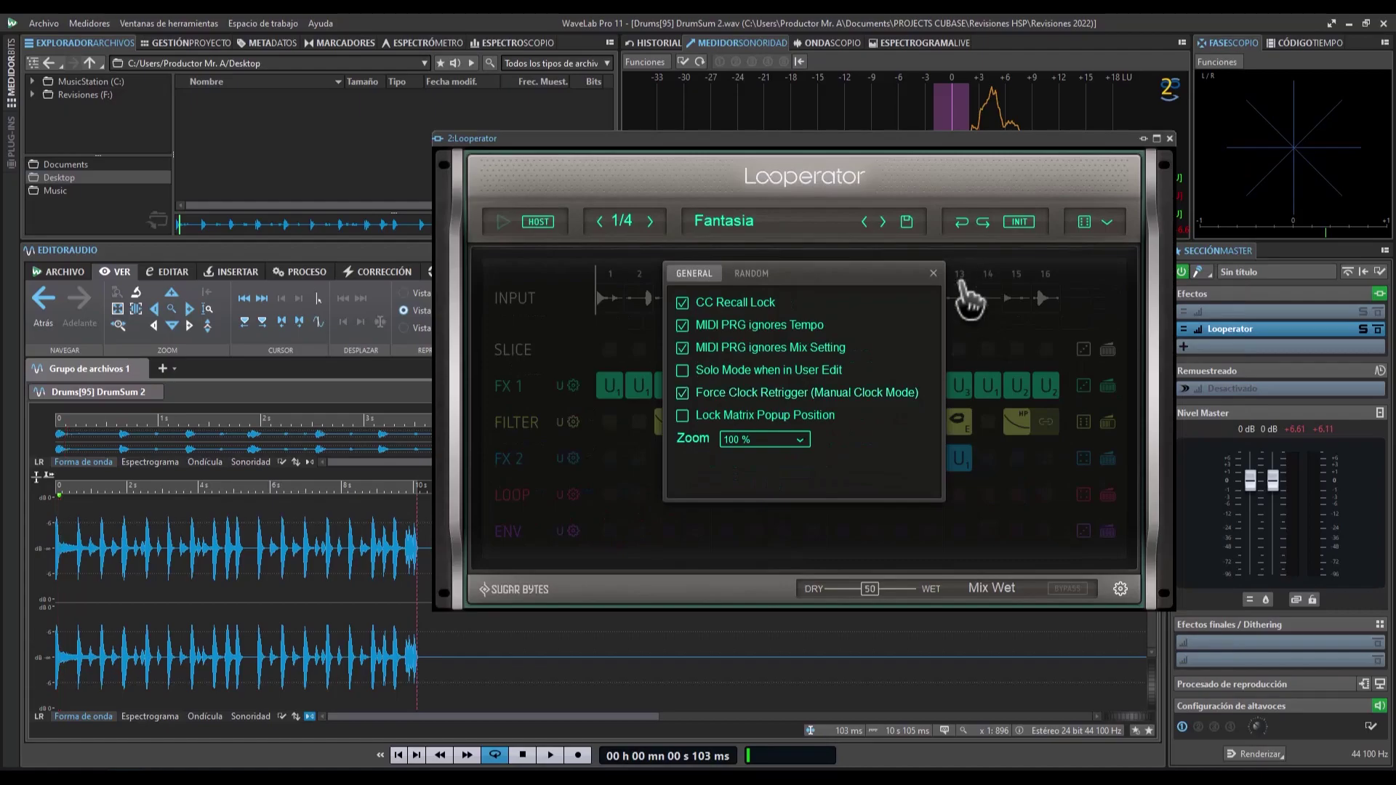
left_click(933, 274)
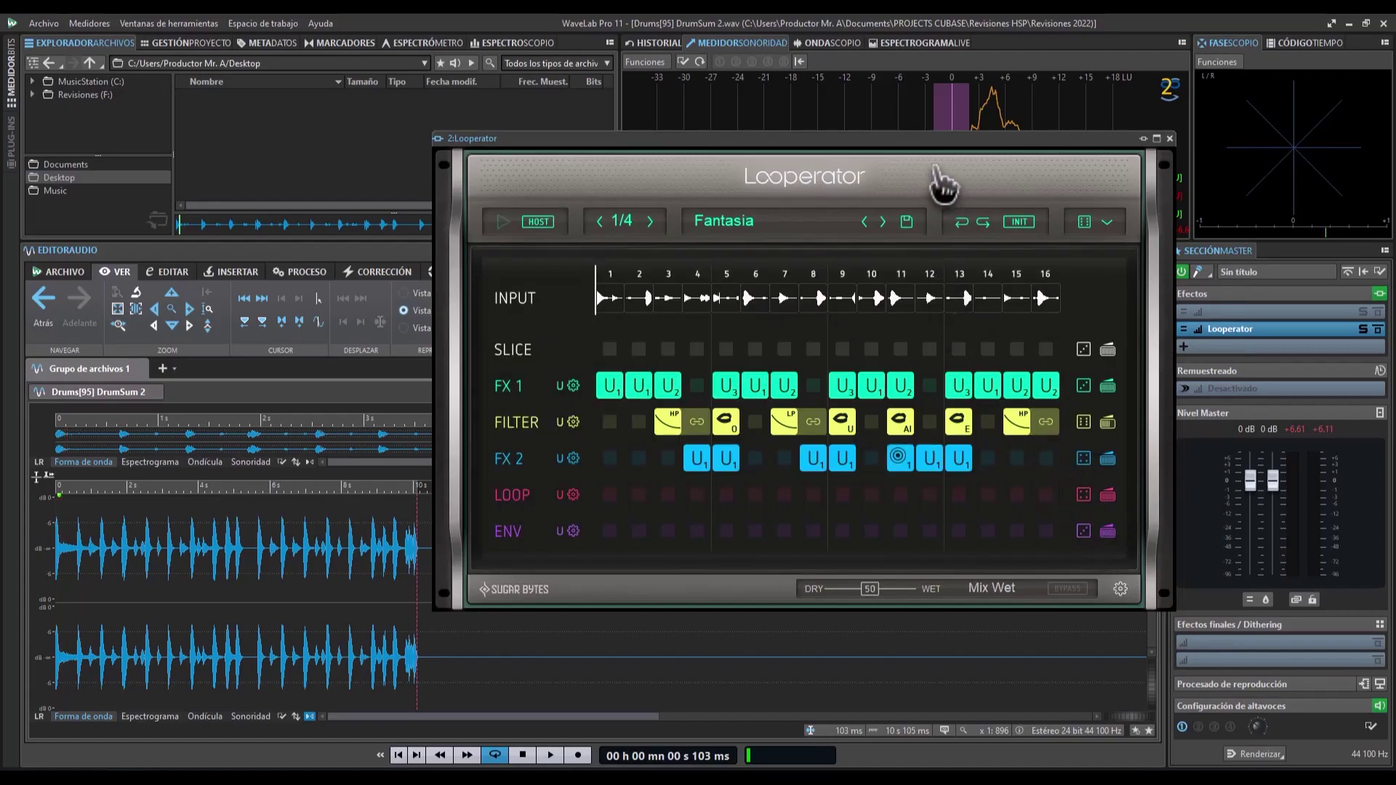
left_click_drag(933, 147, 936, 160)
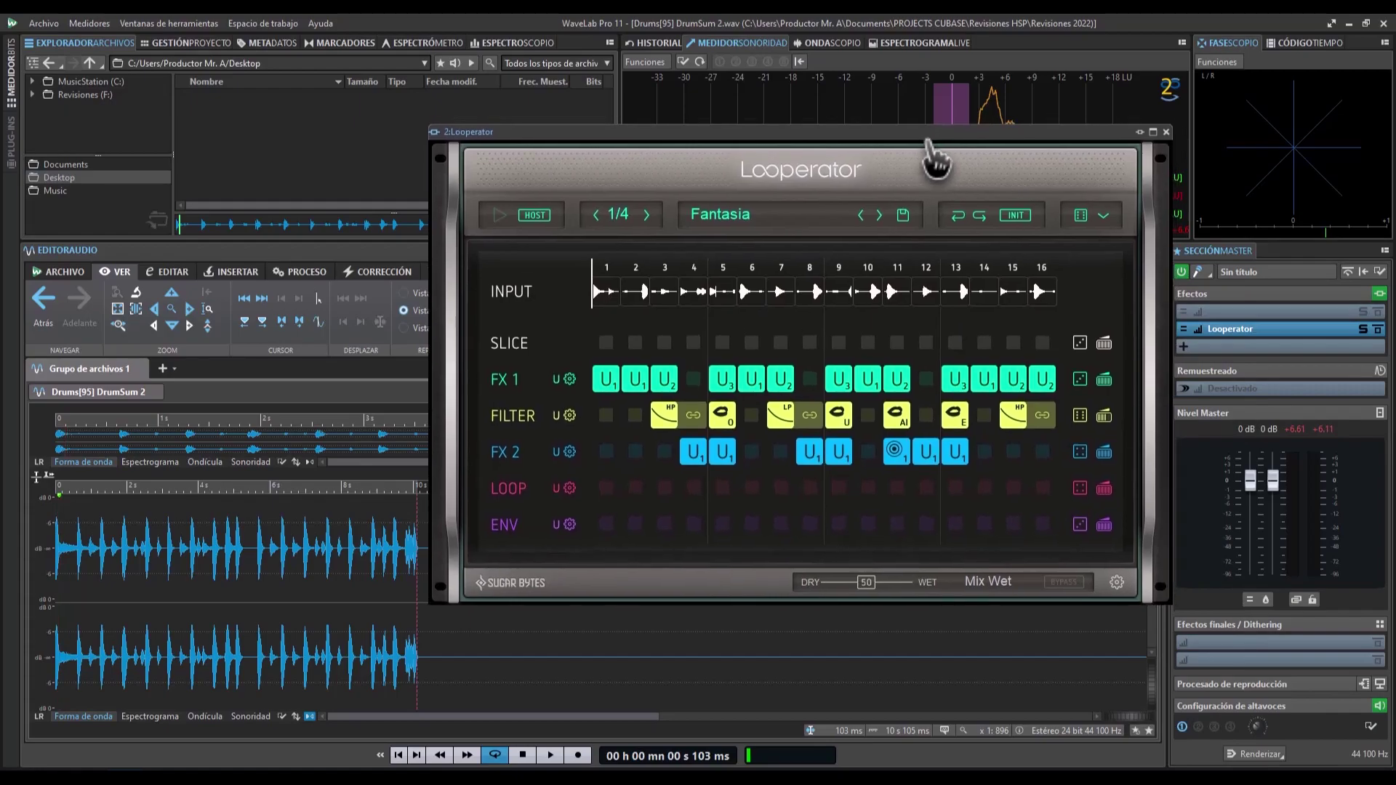